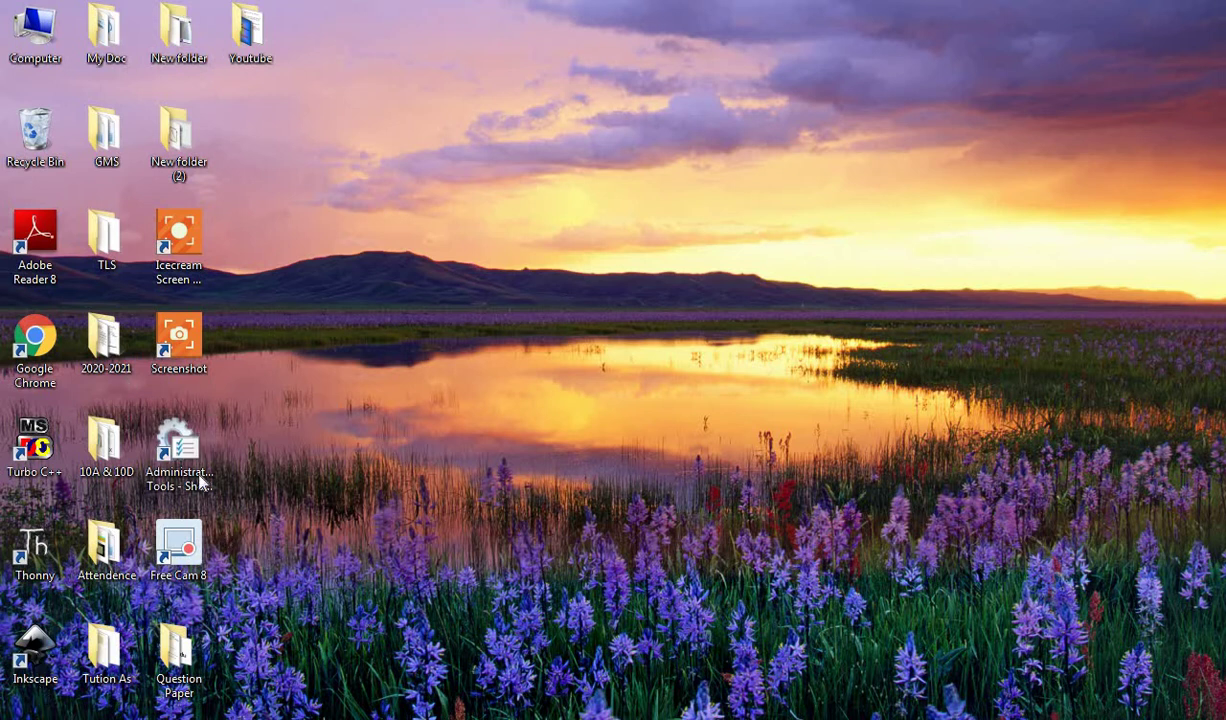
# - Switch to Google Chrome in a maximized window and look through the list of Google apps
pyautogui.doubleClick(45, 344)
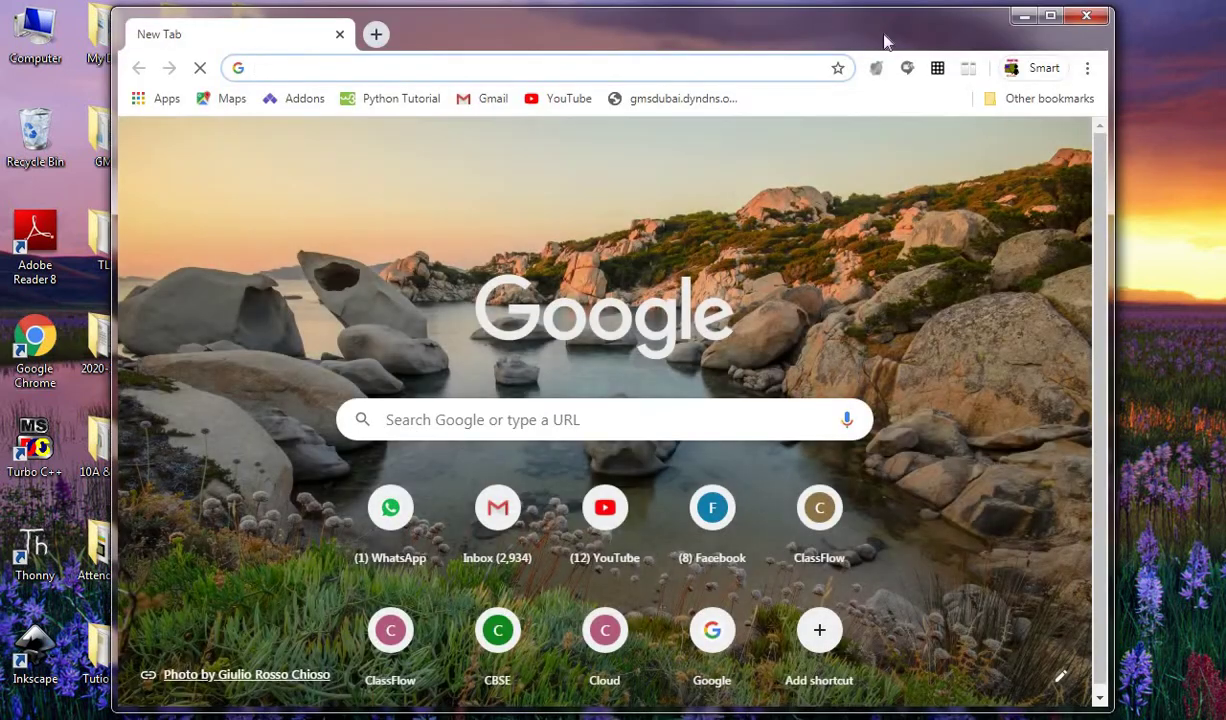
pyautogui.click(1050, 24)
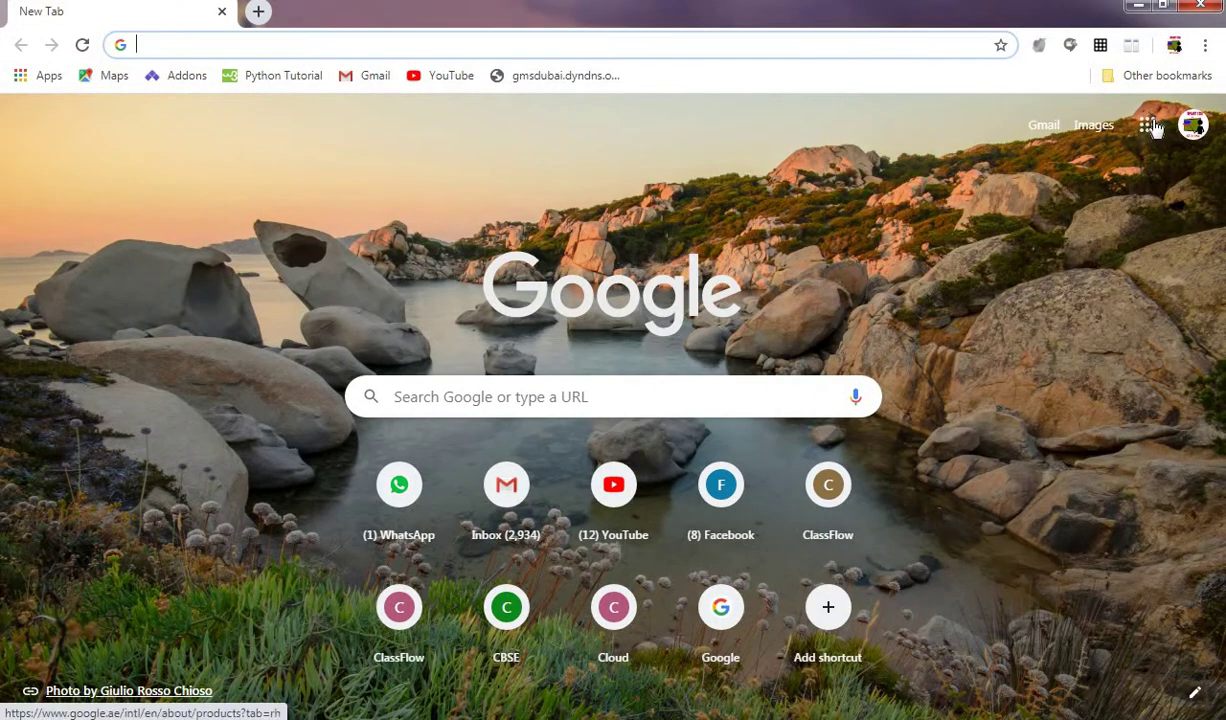
pyautogui.click(1150, 127)
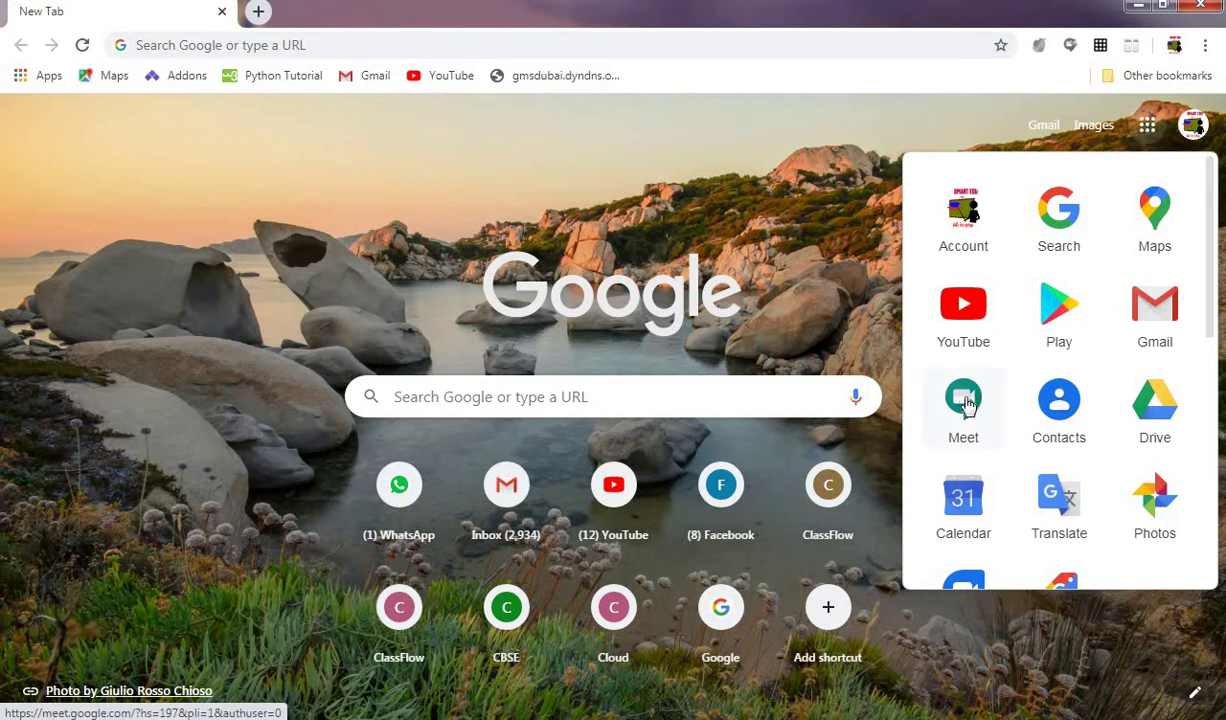
pyautogui.click(658, 348)
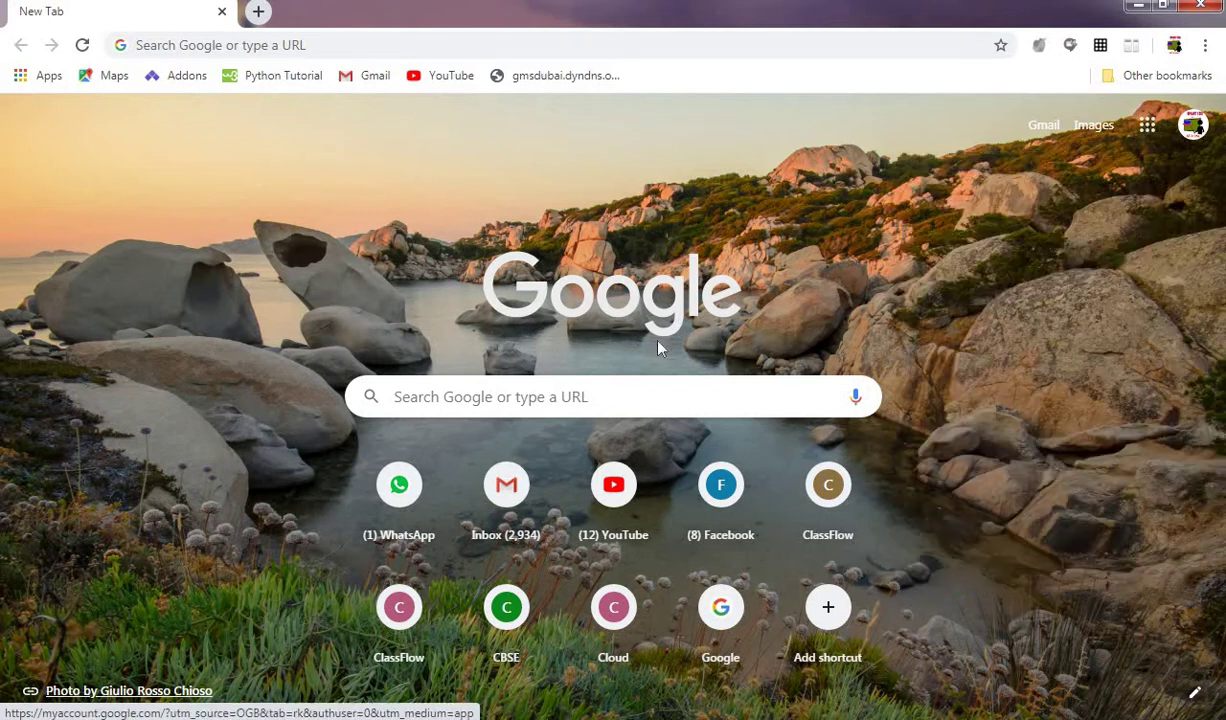
# - Search the web for "Google meet" and open the Meet home page from the results
pyautogui.click(628, 388)
pyautogui.write('Goog')
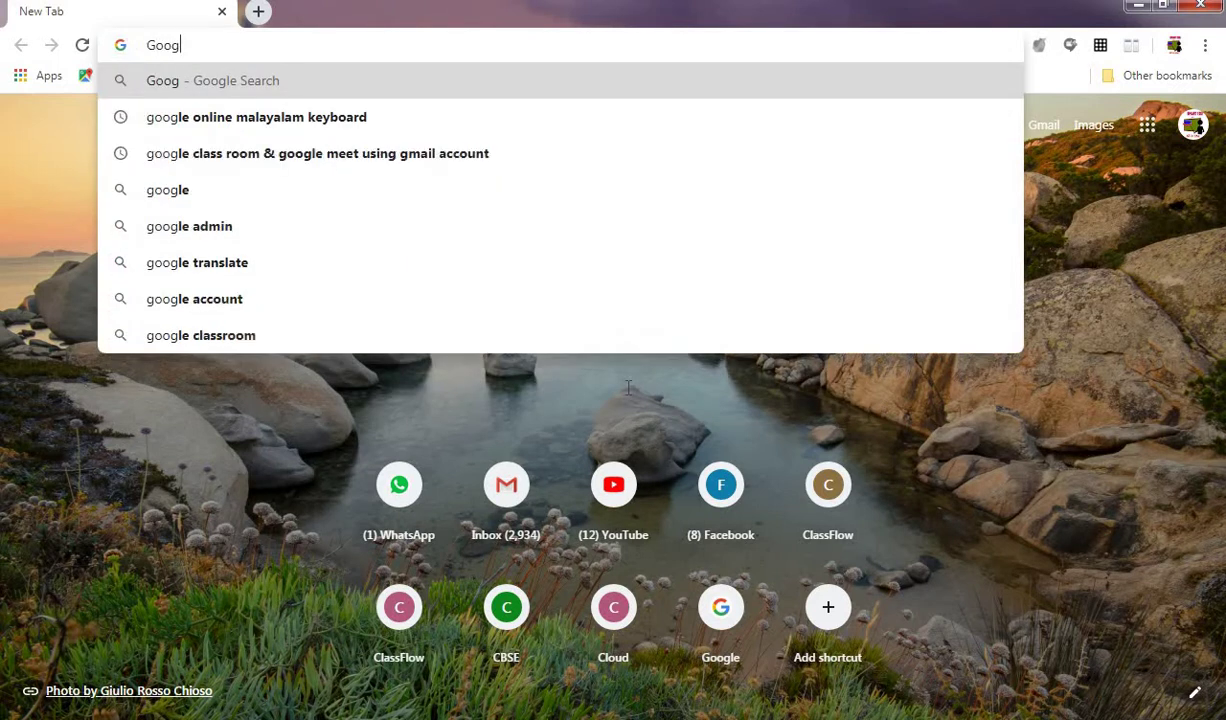
pyautogui.write('le ')
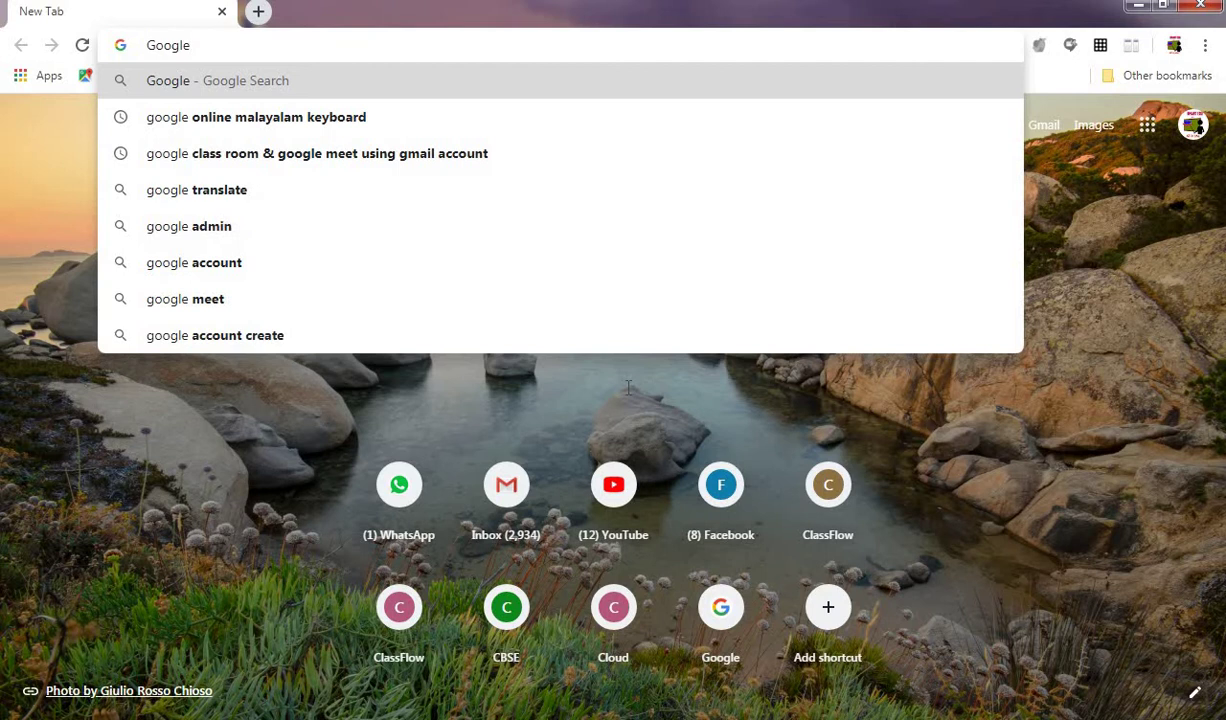
pyautogui.write('meet')
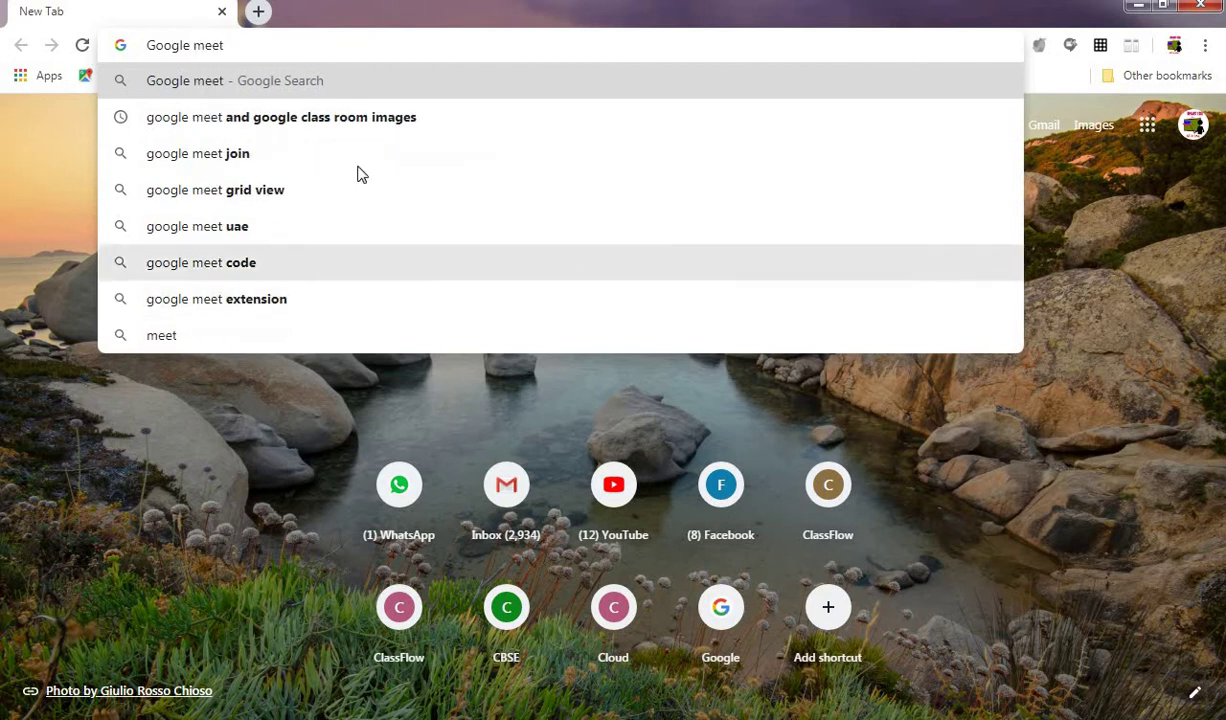
pyautogui.click(203, 89)
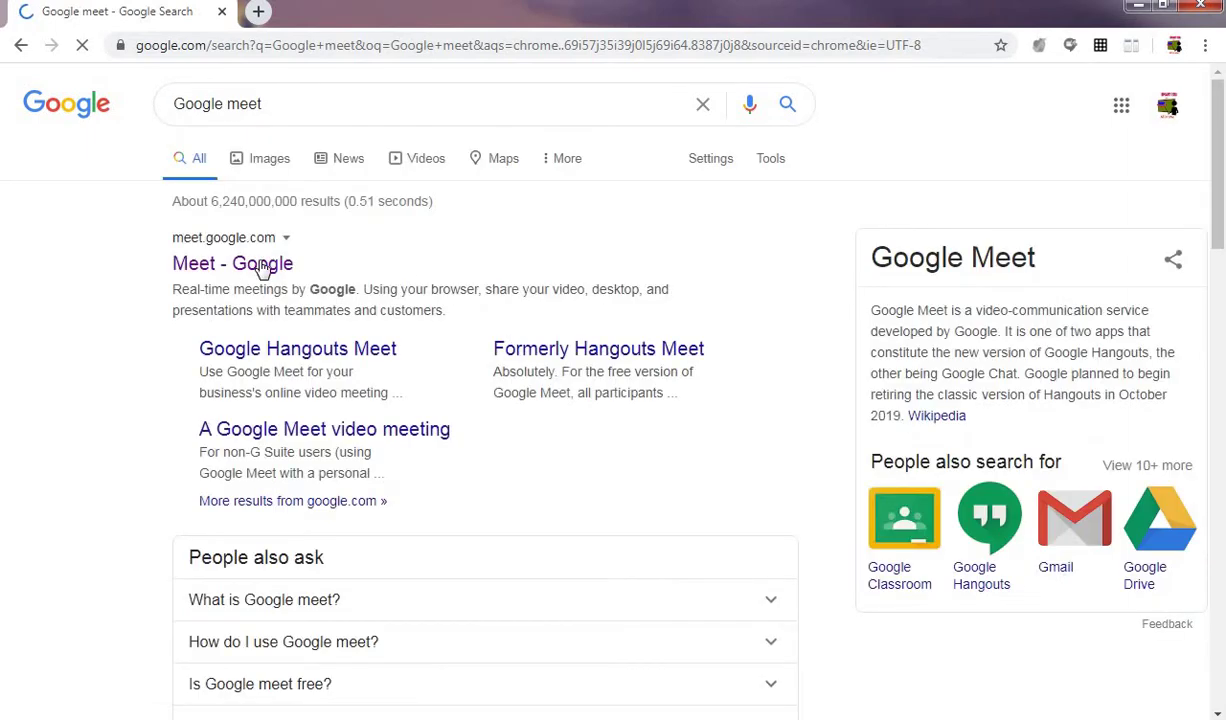
pyautogui.click(259, 266)
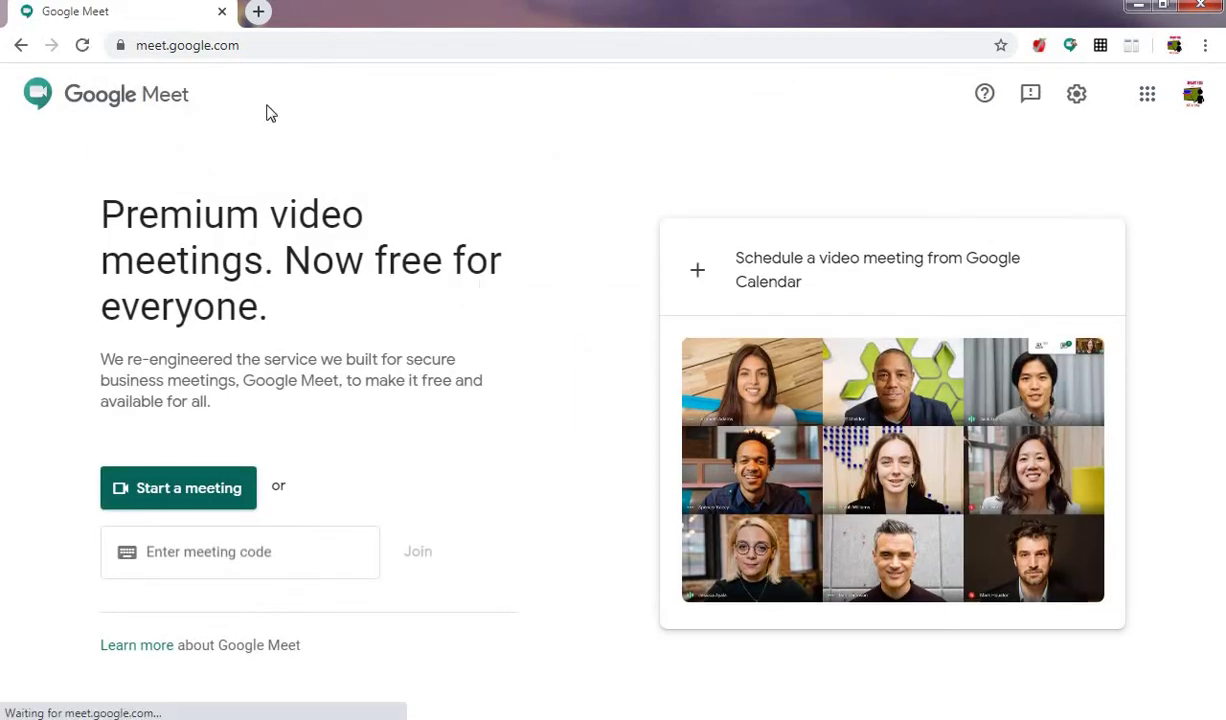
# - Open Meet from the Google apps in a new browser tab and close the original tab
pyautogui.click(255, 11)
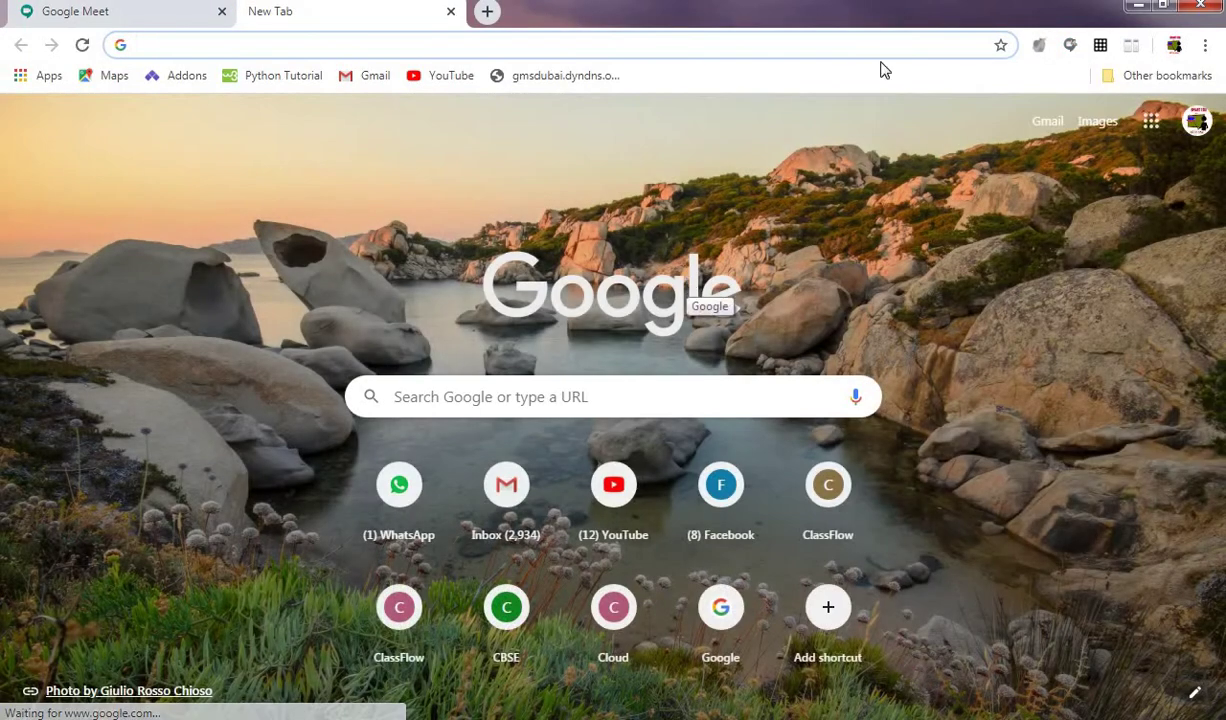
pyautogui.click(1152, 122)
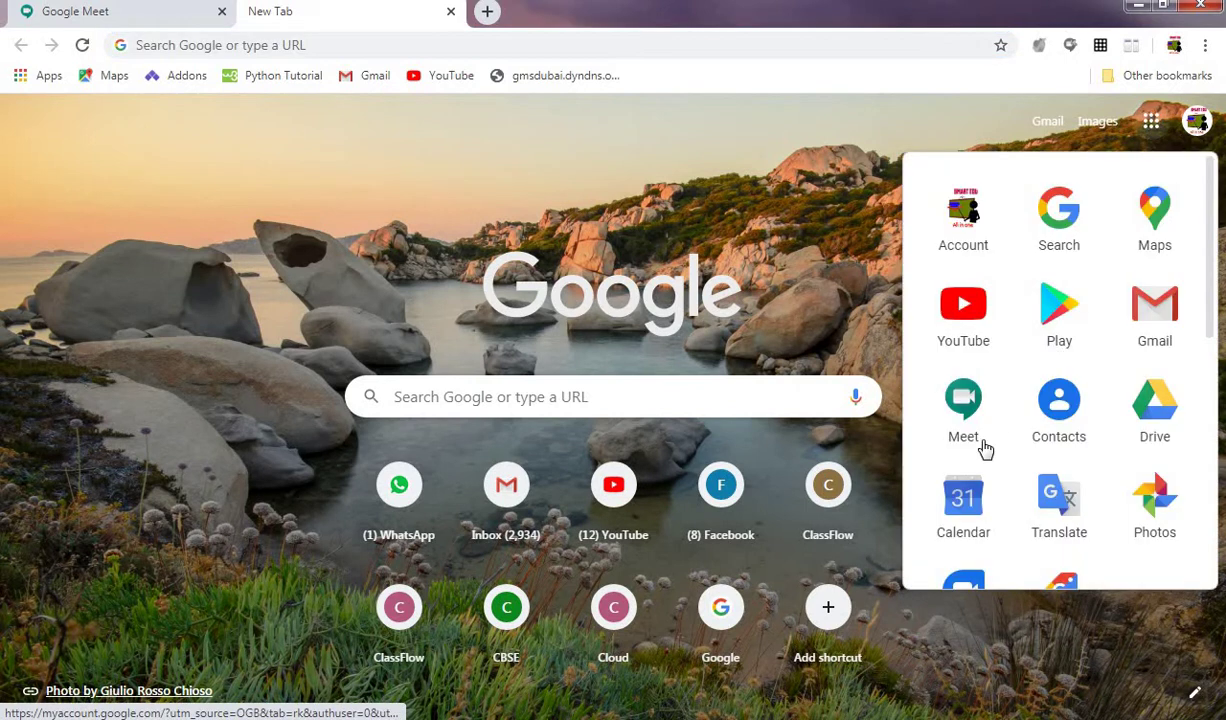
pyautogui.click(960, 405)
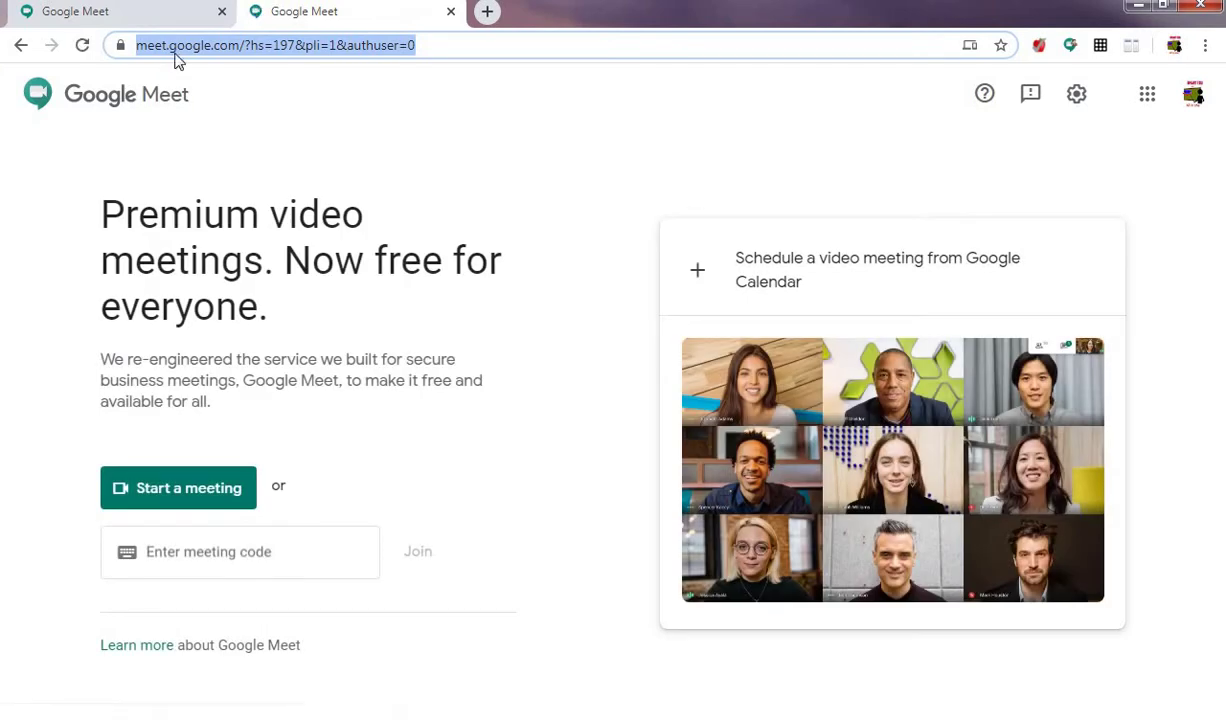
pyautogui.click(222, 11)
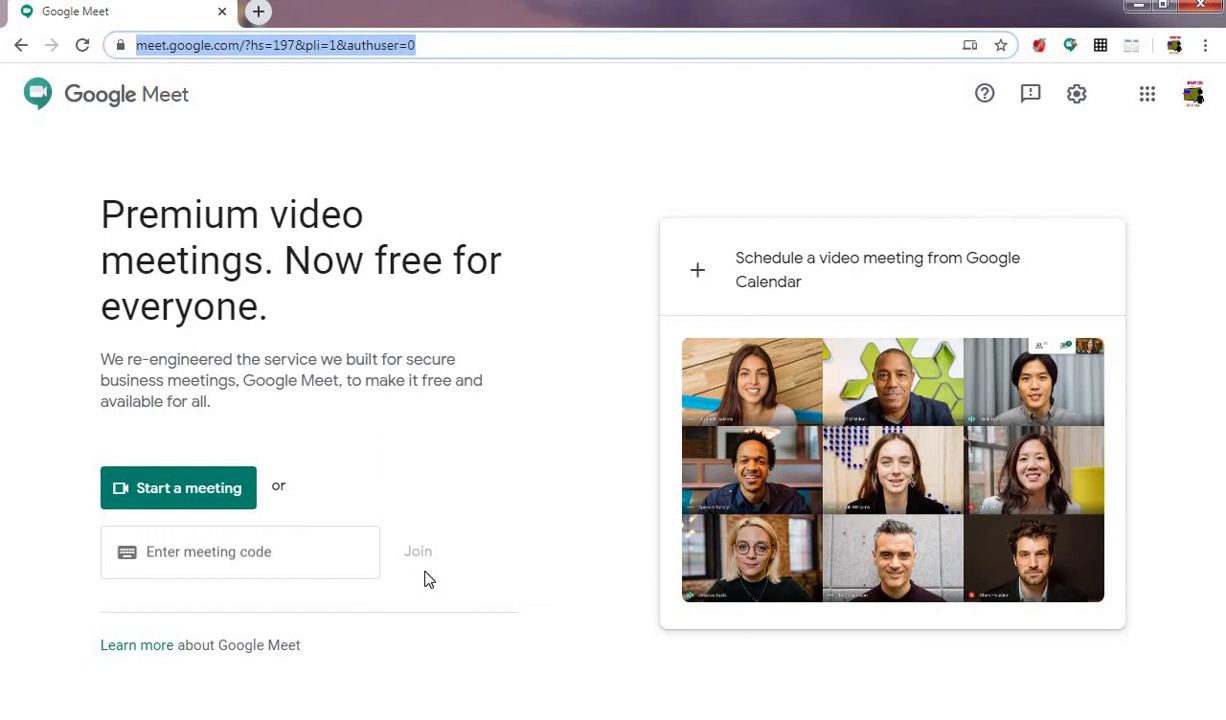
# - Start a new meeting, turn off the camera, and join with the meeting code highlighted
pyautogui.click(181, 494)
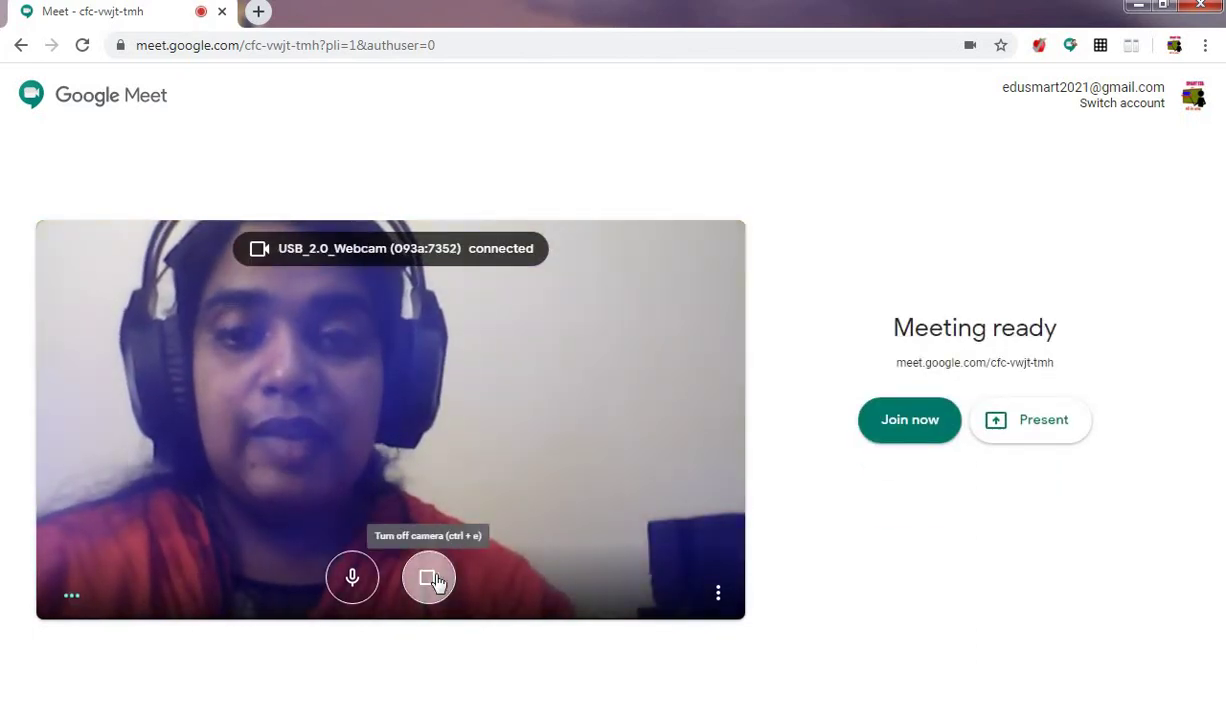
pyautogui.click(430, 578)
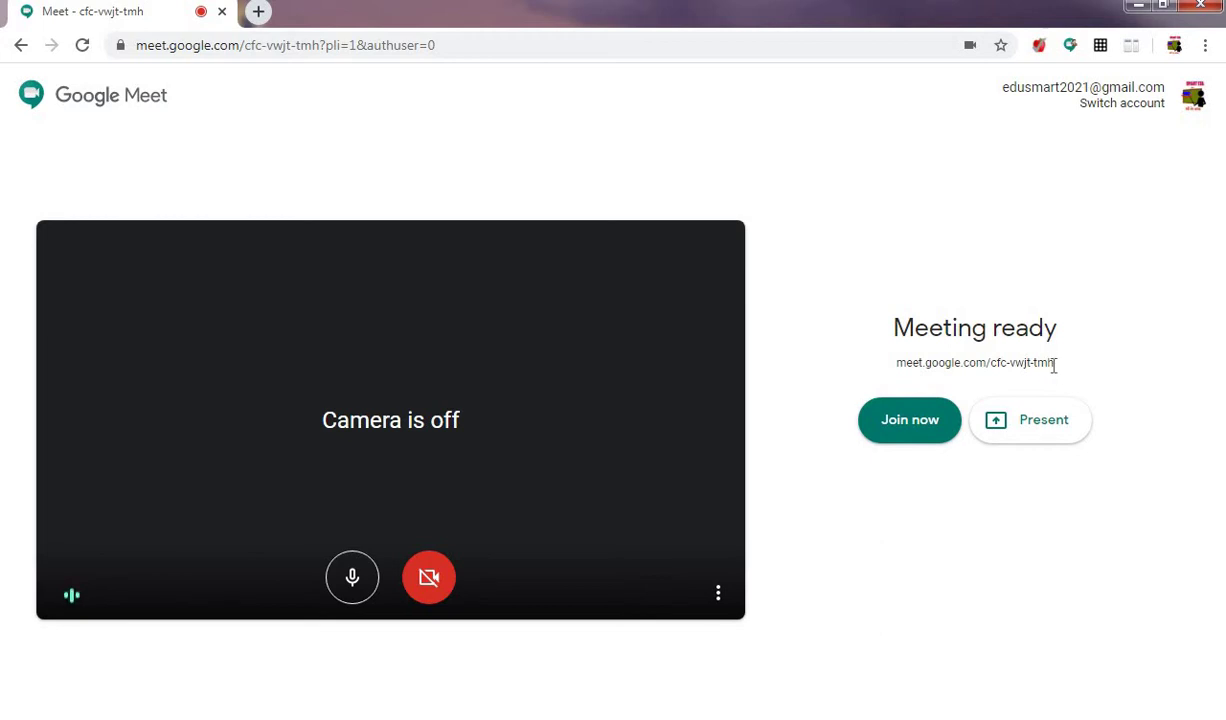
pyautogui.moveTo(1045, 363); pyautogui.dragTo(995, 381)
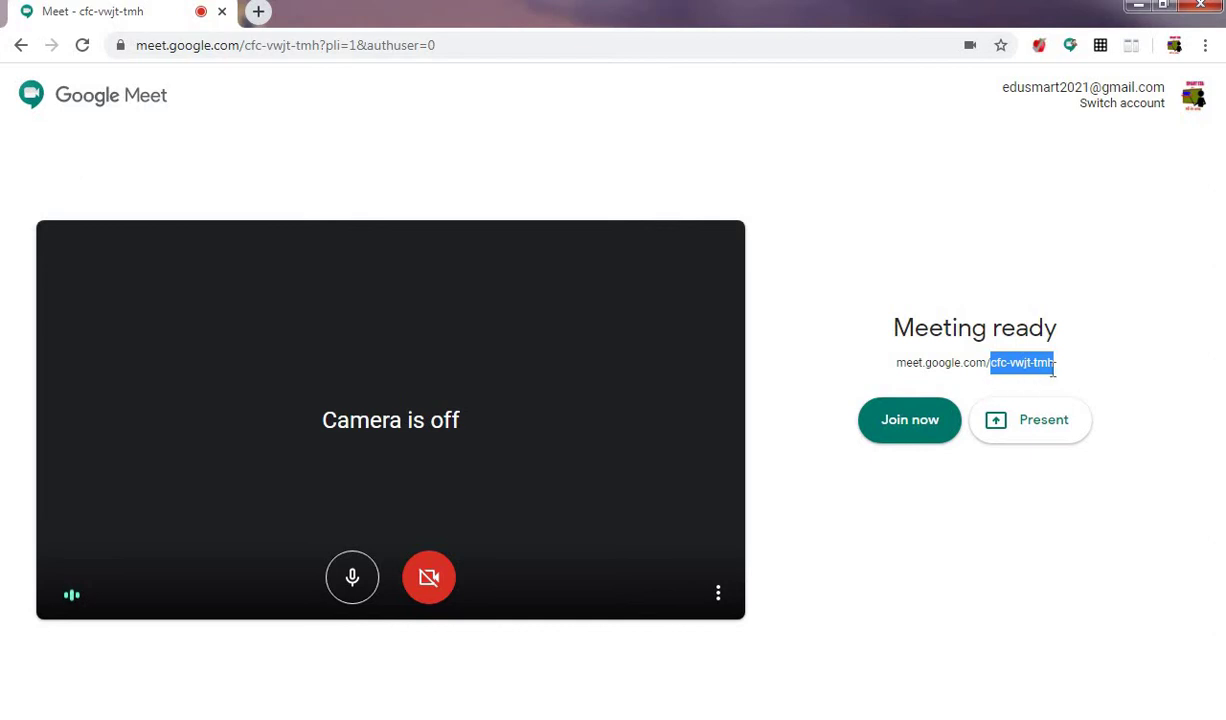
pyautogui.click(905, 428)
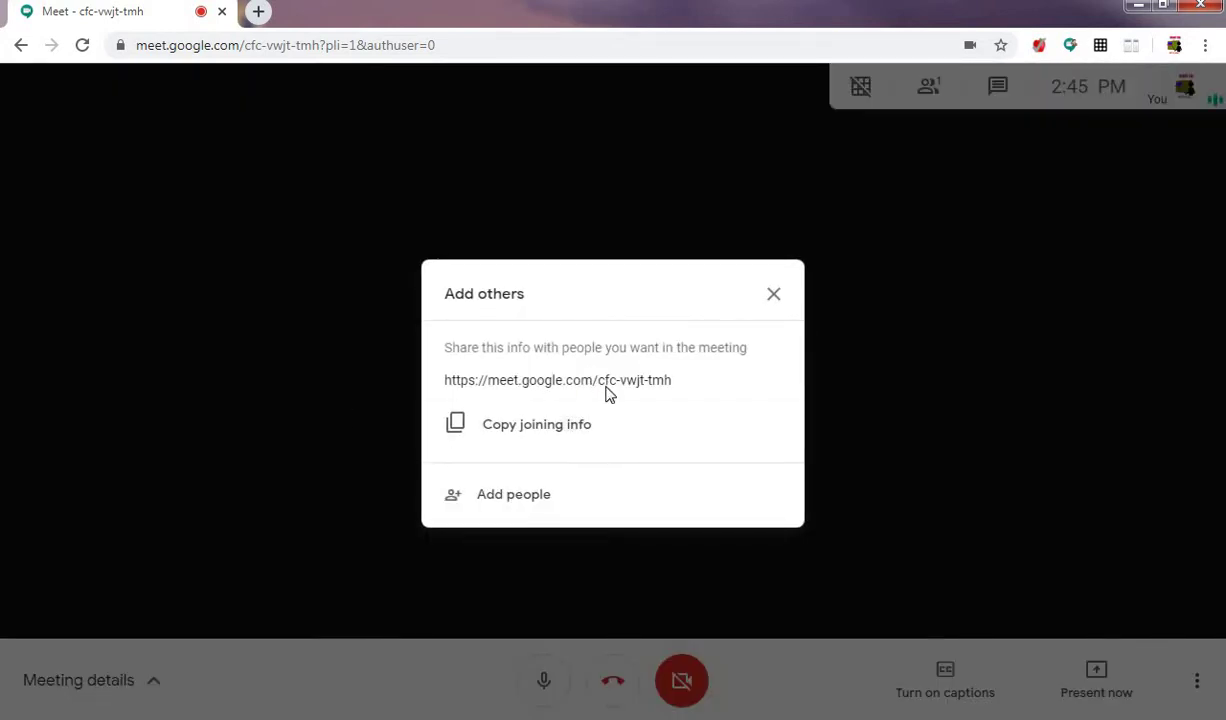
# - Copy the joining info from the Add others dialog and close the dialog
pyautogui.click(541, 444)
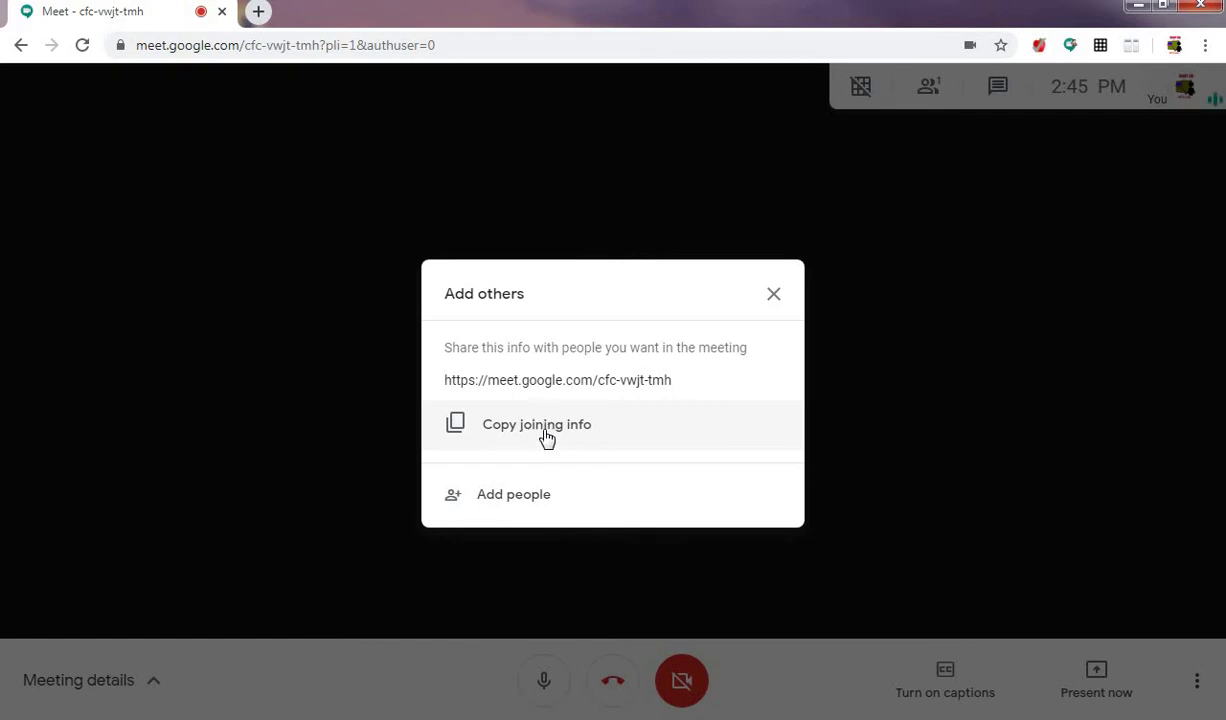
pyautogui.click(547, 440)
pyautogui.click(773, 294)
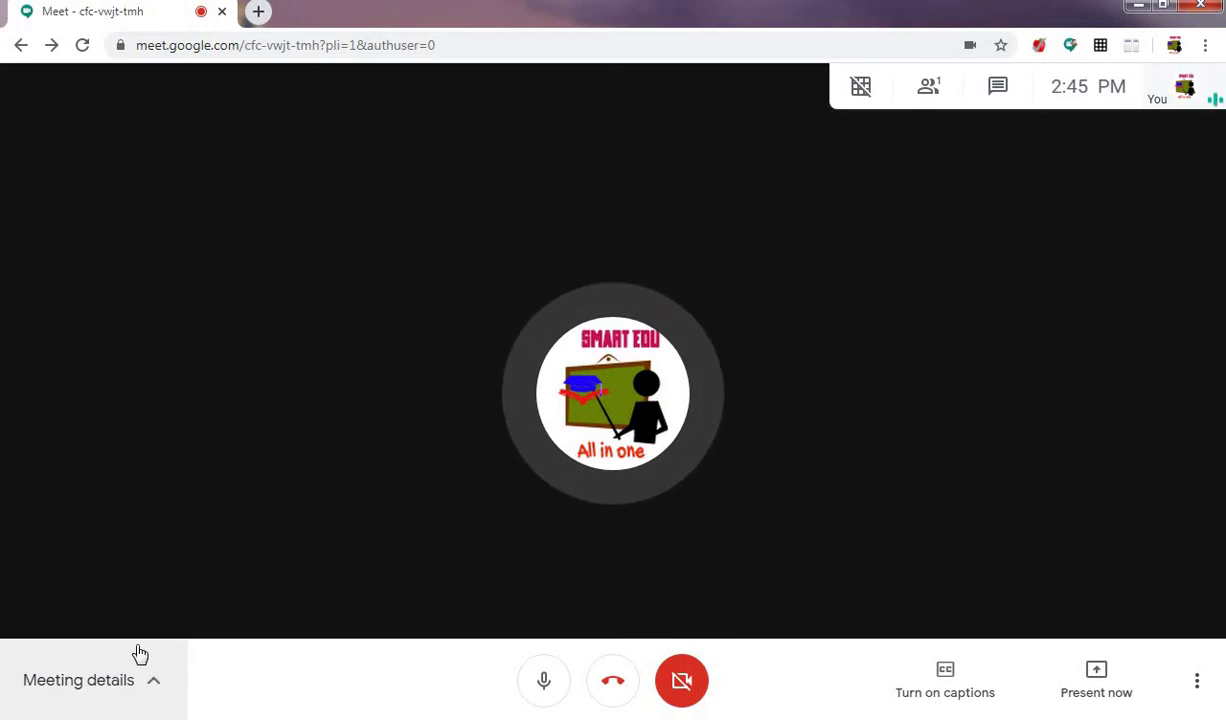
# - Copy the joining info from the meeting details and check the meeting's attachments
pyautogui.moveTo(150, 679)
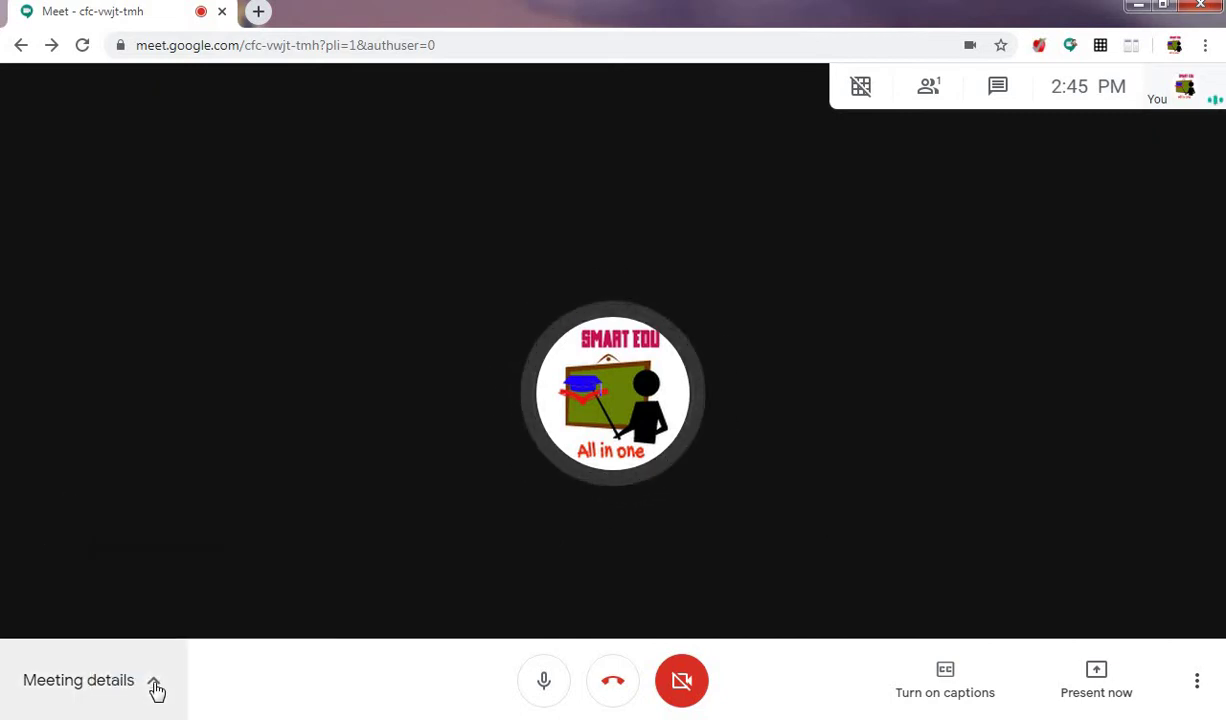
pyautogui.click(155, 688)
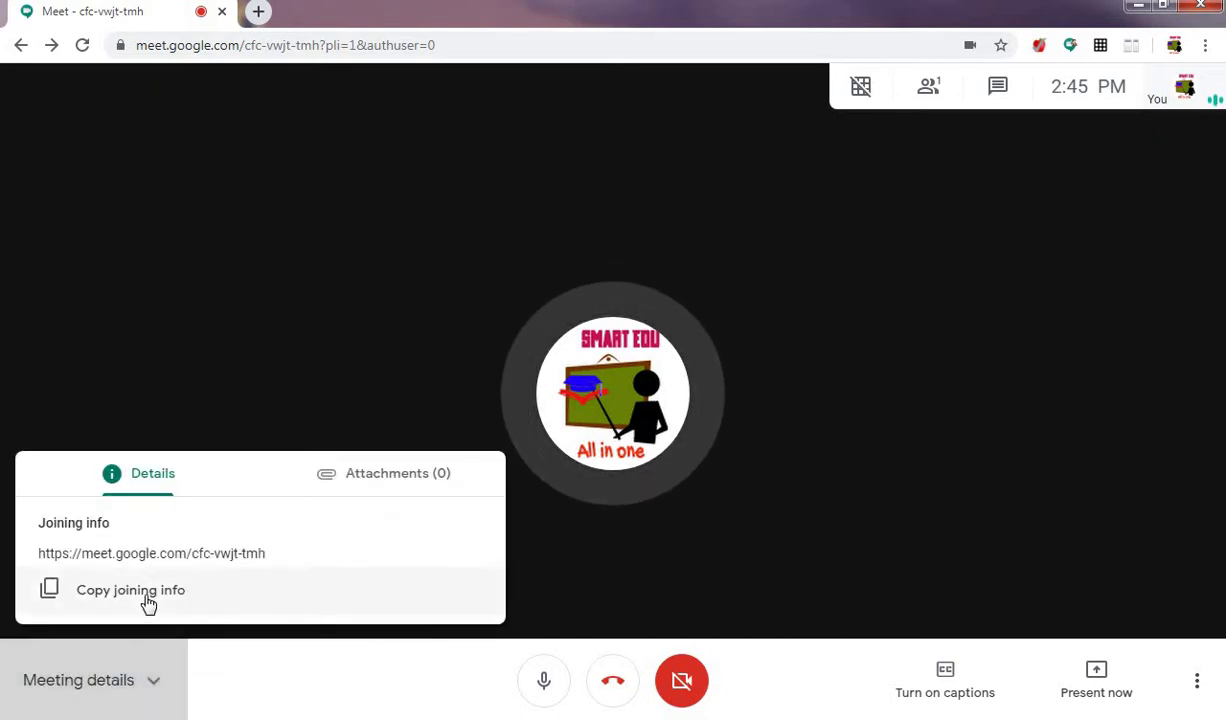
pyautogui.click(150, 594)
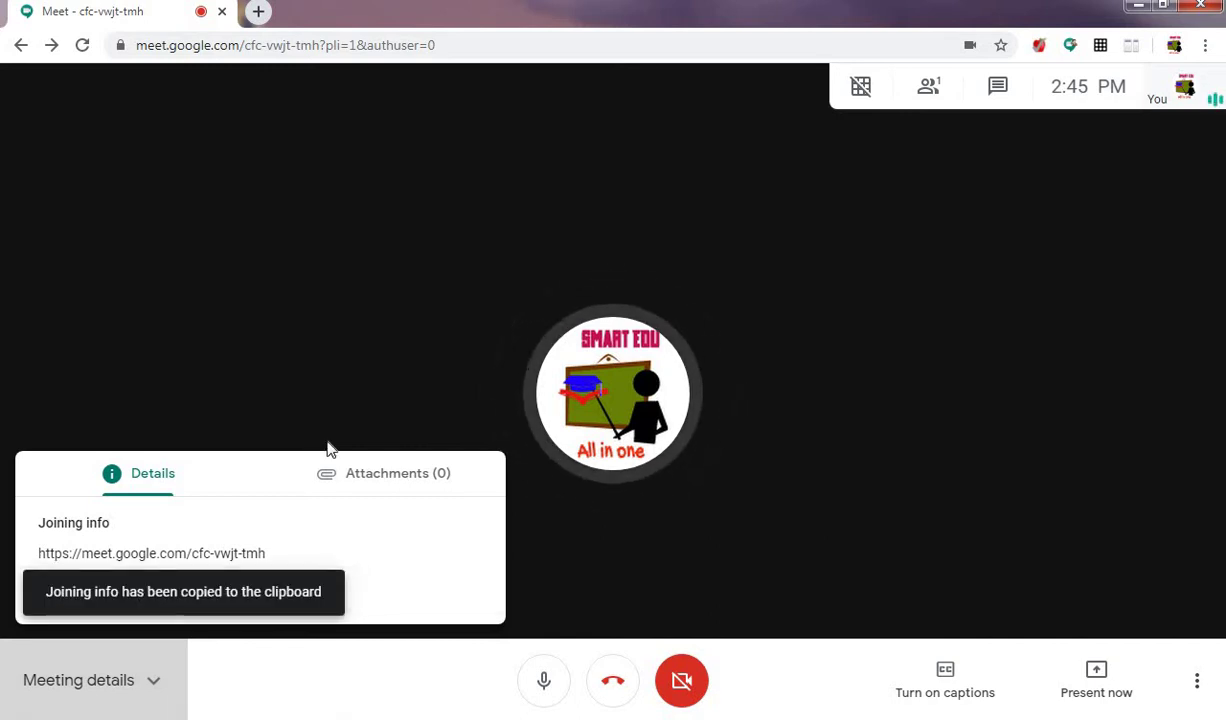
pyautogui.click(359, 484)
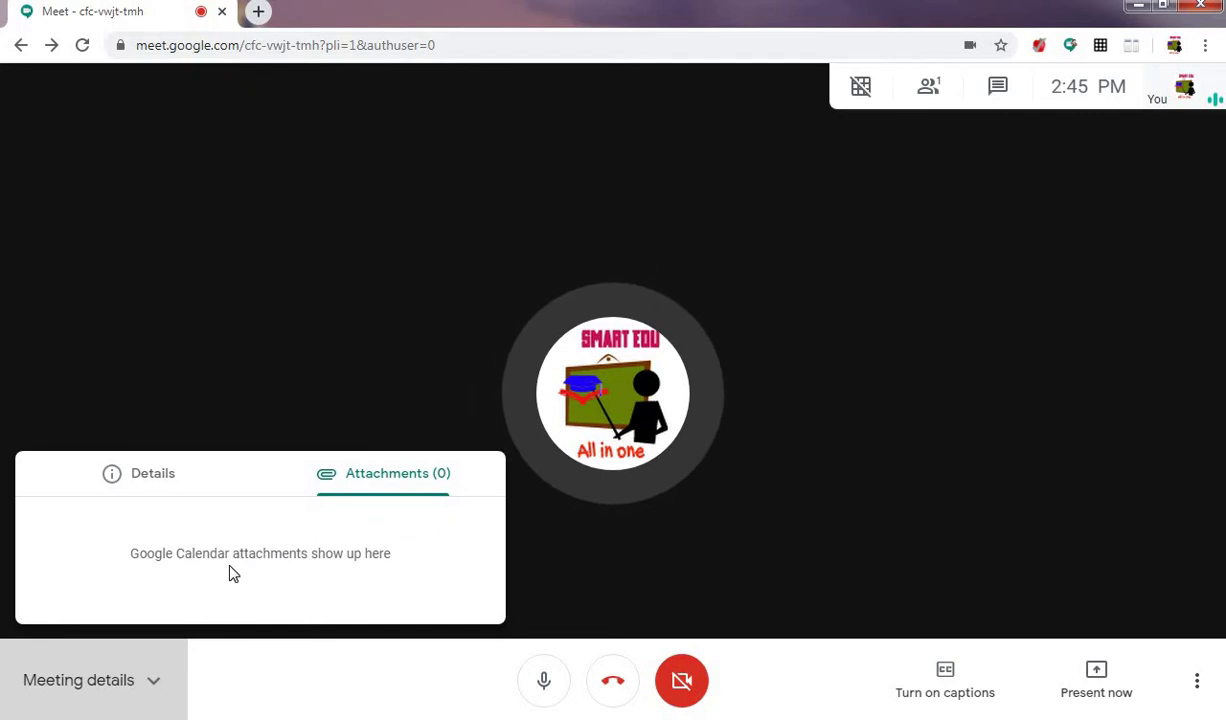
pyautogui.click(153, 492)
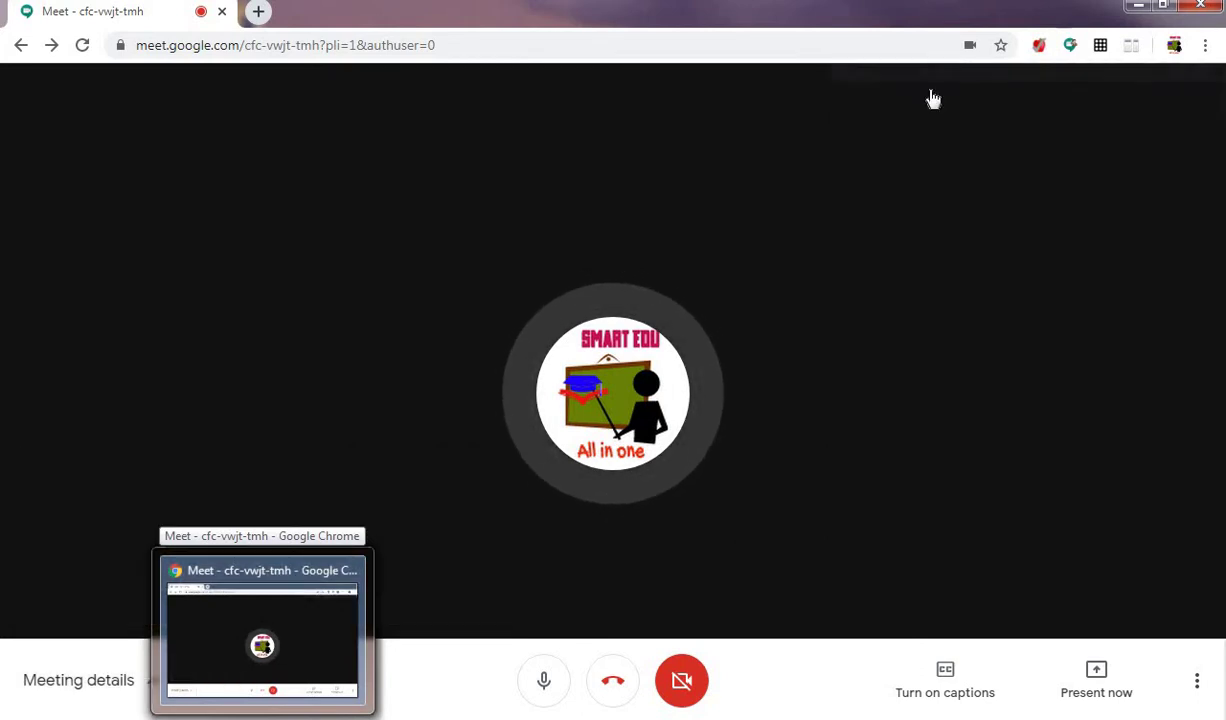
# - View the participants list and the Add people invitation form, leaving the form without inviting anyone
pyautogui.click(930, 92)
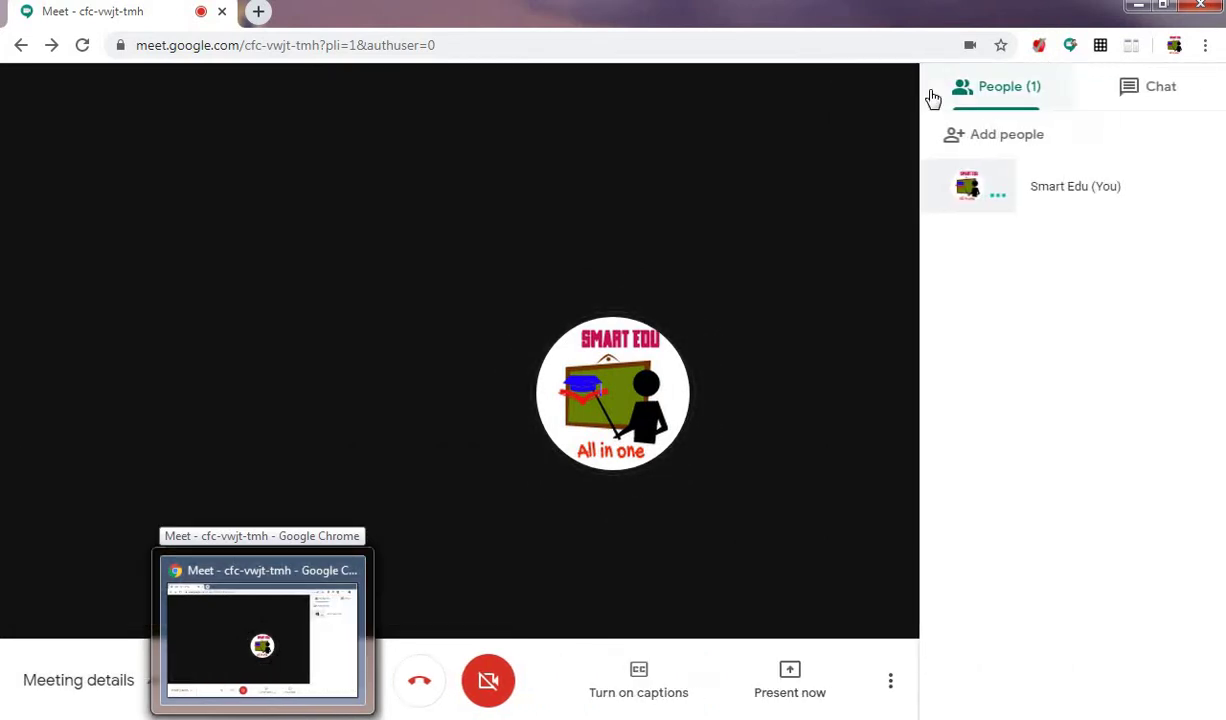
pyautogui.click(1014, 138)
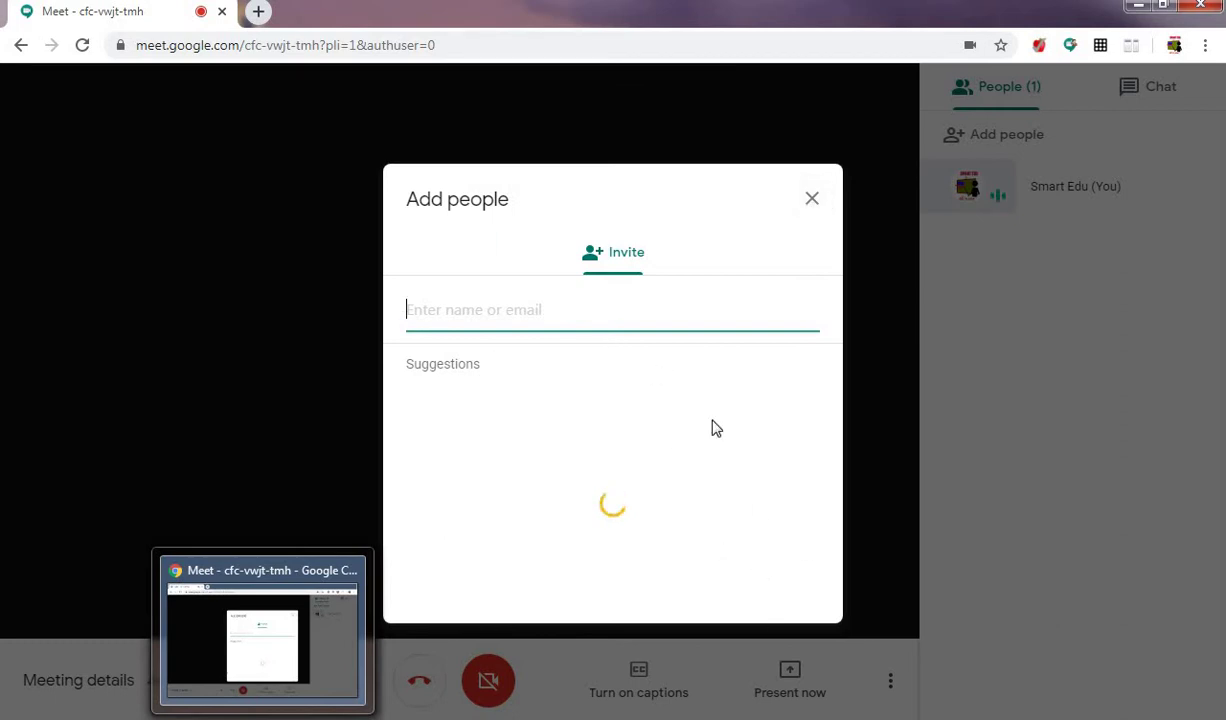
pyautogui.click(812, 200)
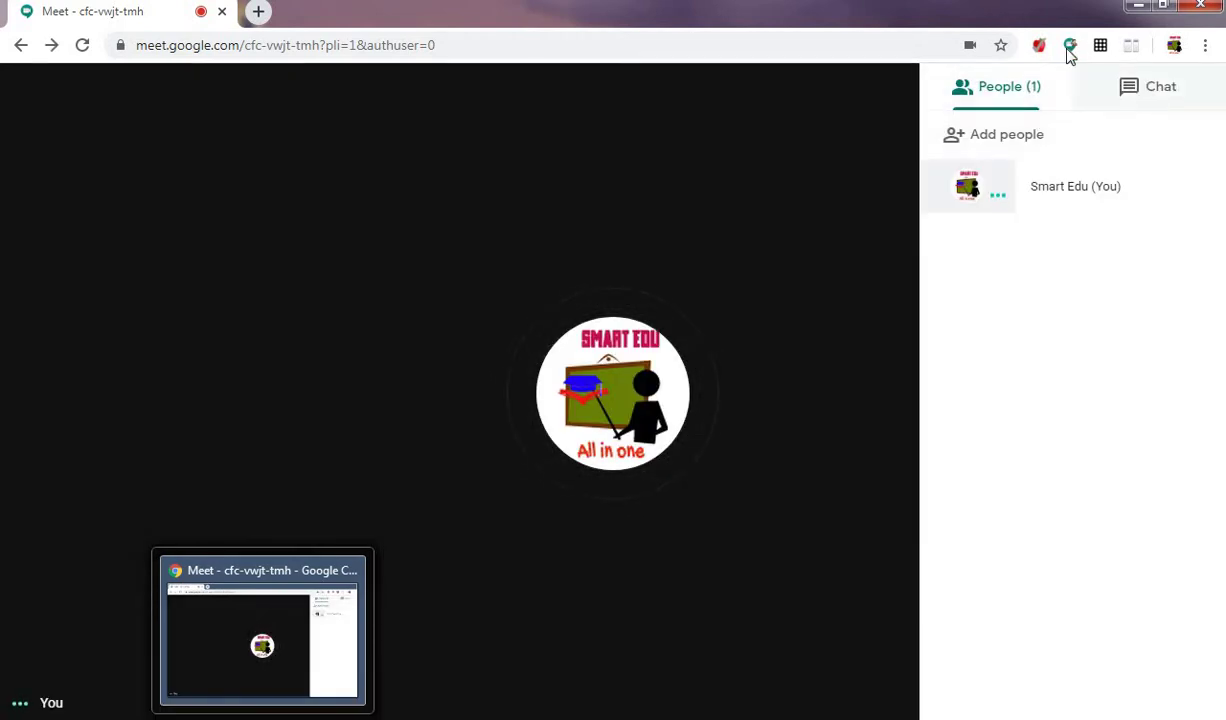
# - Open WhatsApp Web in a new browser tab and close that tab to return to the meeting
pyautogui.click(258, 11)
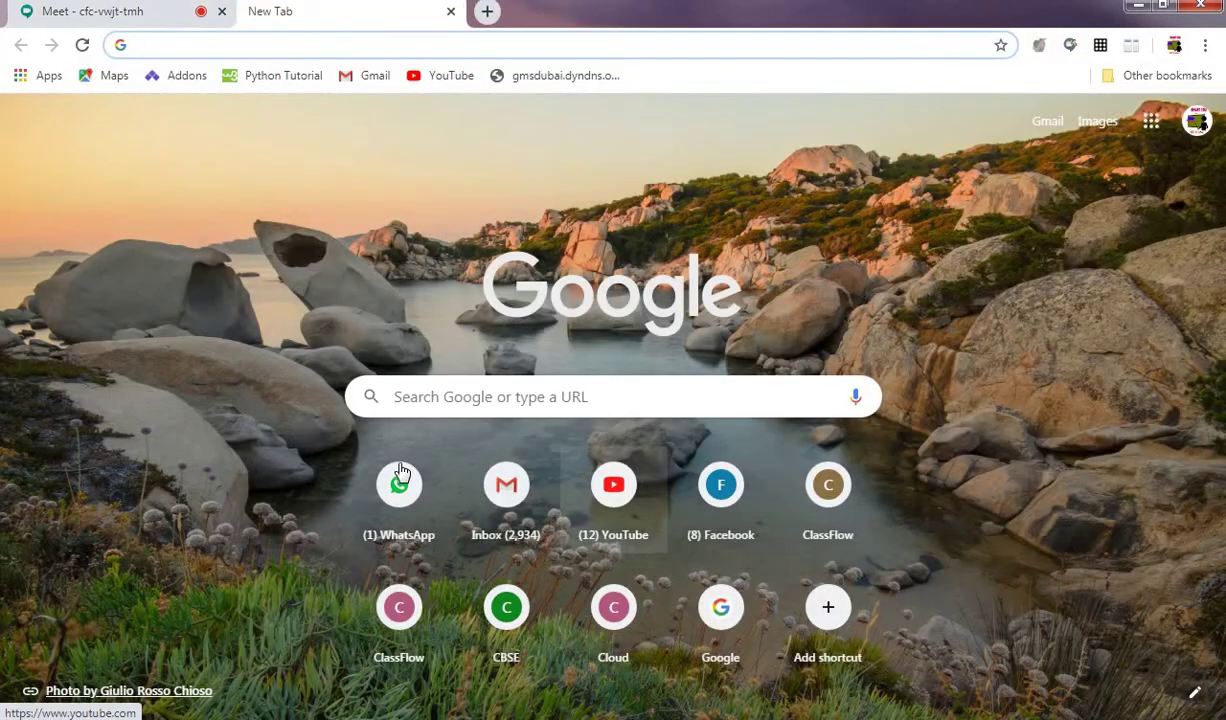
pyautogui.click(398, 480)
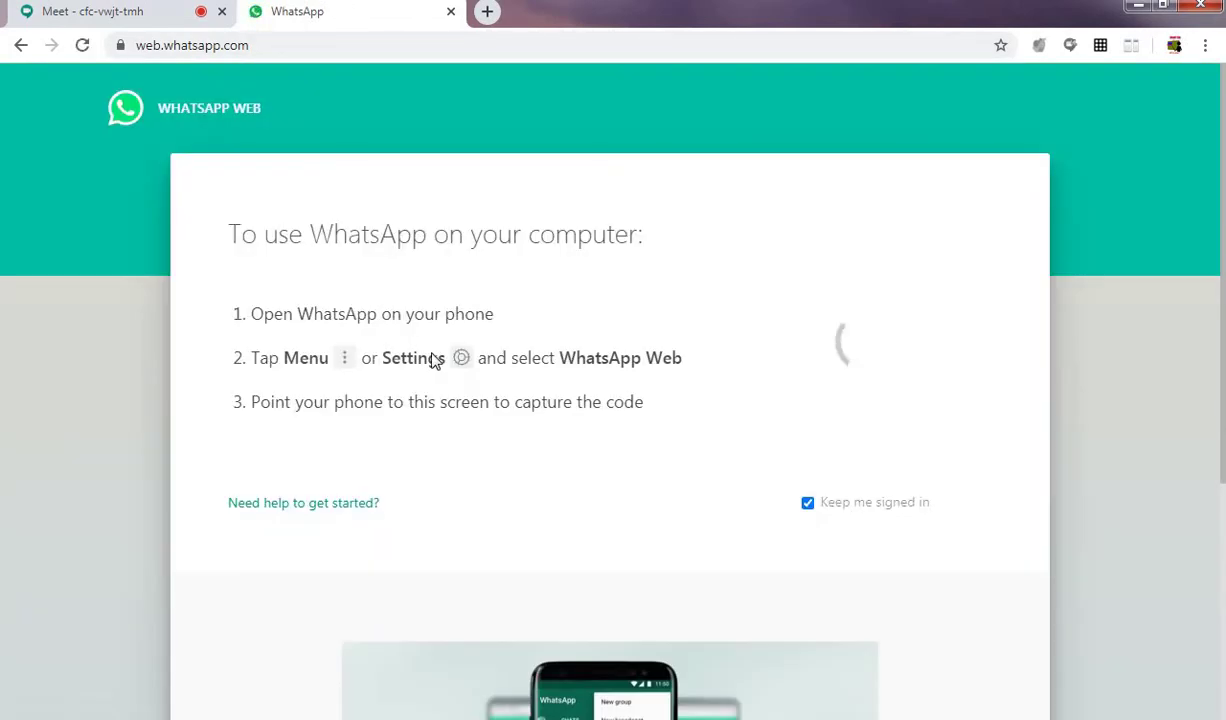
pyautogui.click(451, 12)
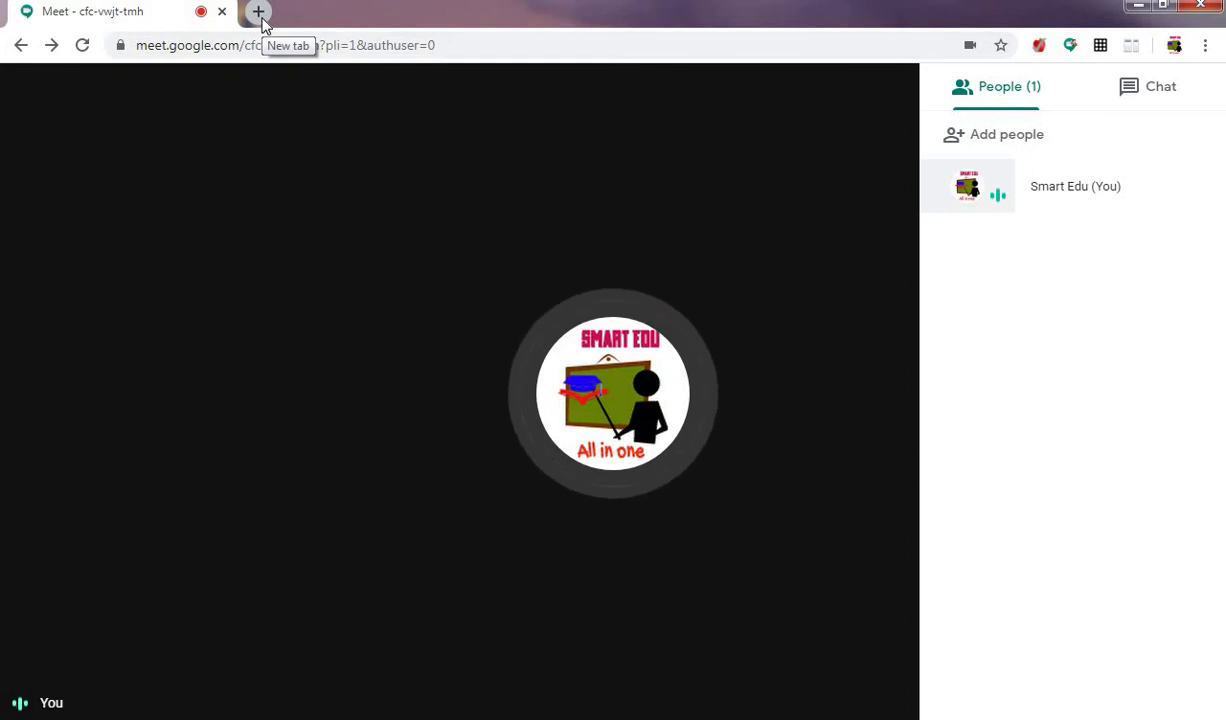
# - Close the participants list and turn off the microphone in the meeting
pyautogui.click(441, 484)
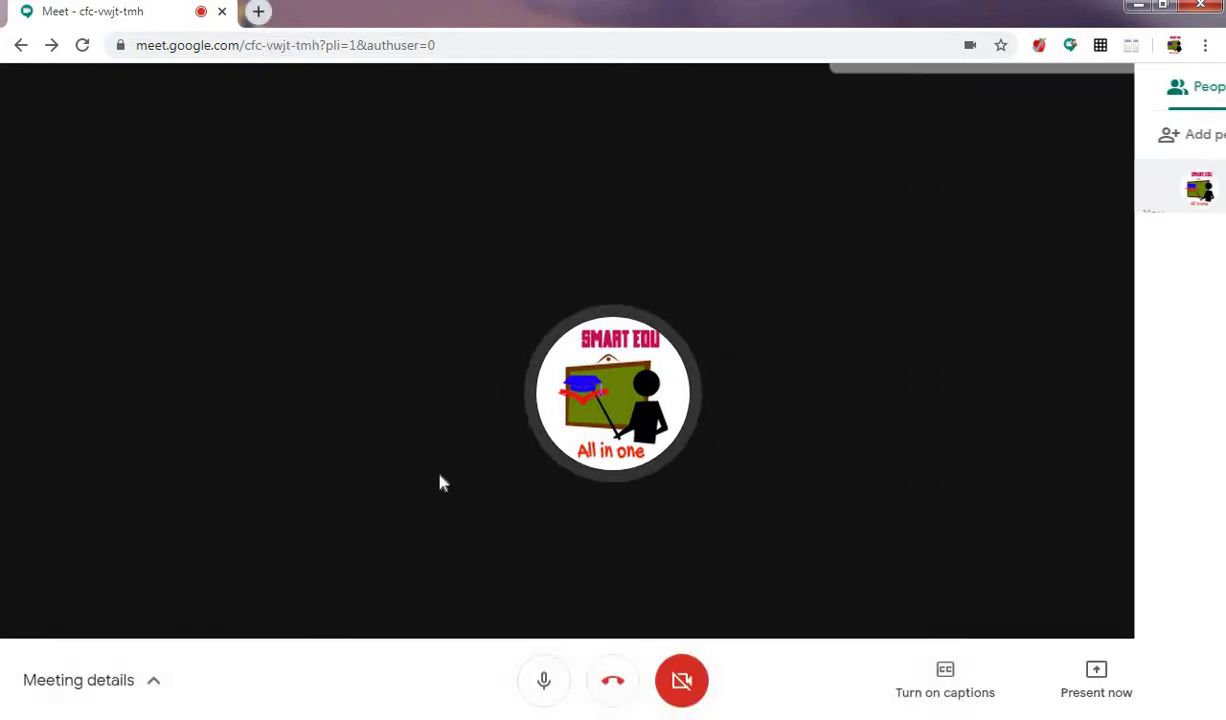
pyautogui.click(541, 686)
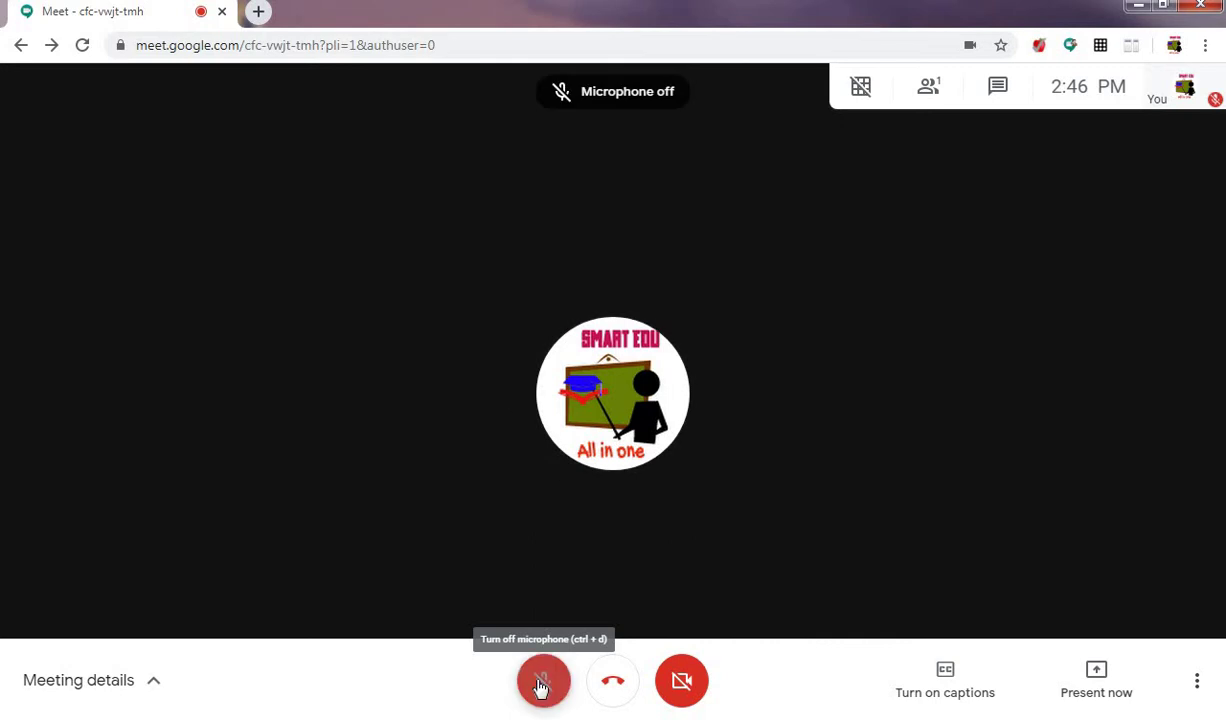
# - Open the copied meeting link in a new browser tab, removing the introductory text "To join the video meeting, click this link:"
pyautogui.click(256, 11)
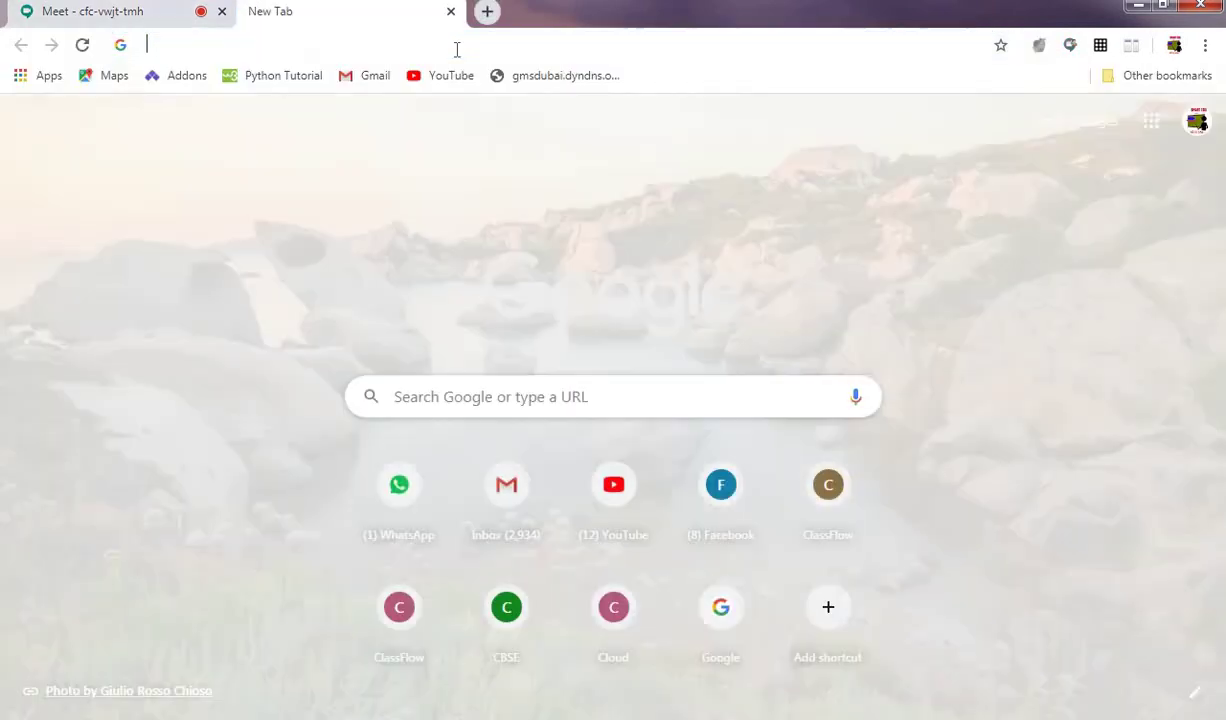
pyautogui.click(457, 47)
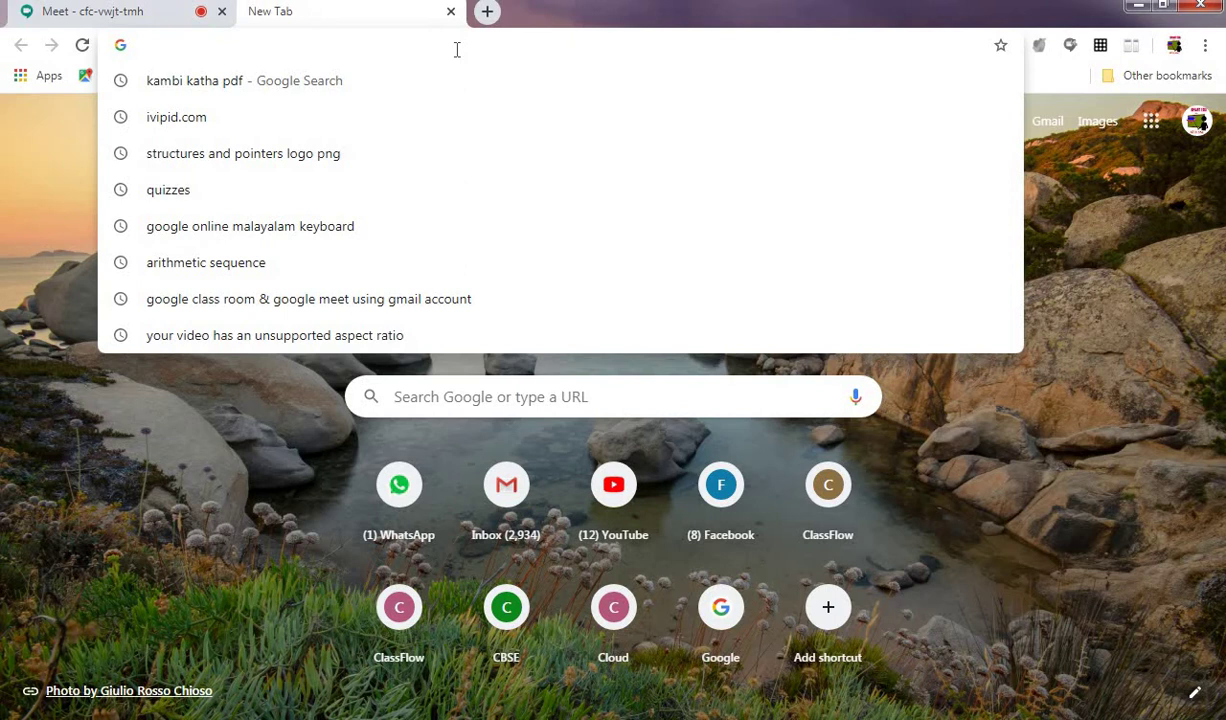
pyautogui.hotkey('ctrl', 'v')
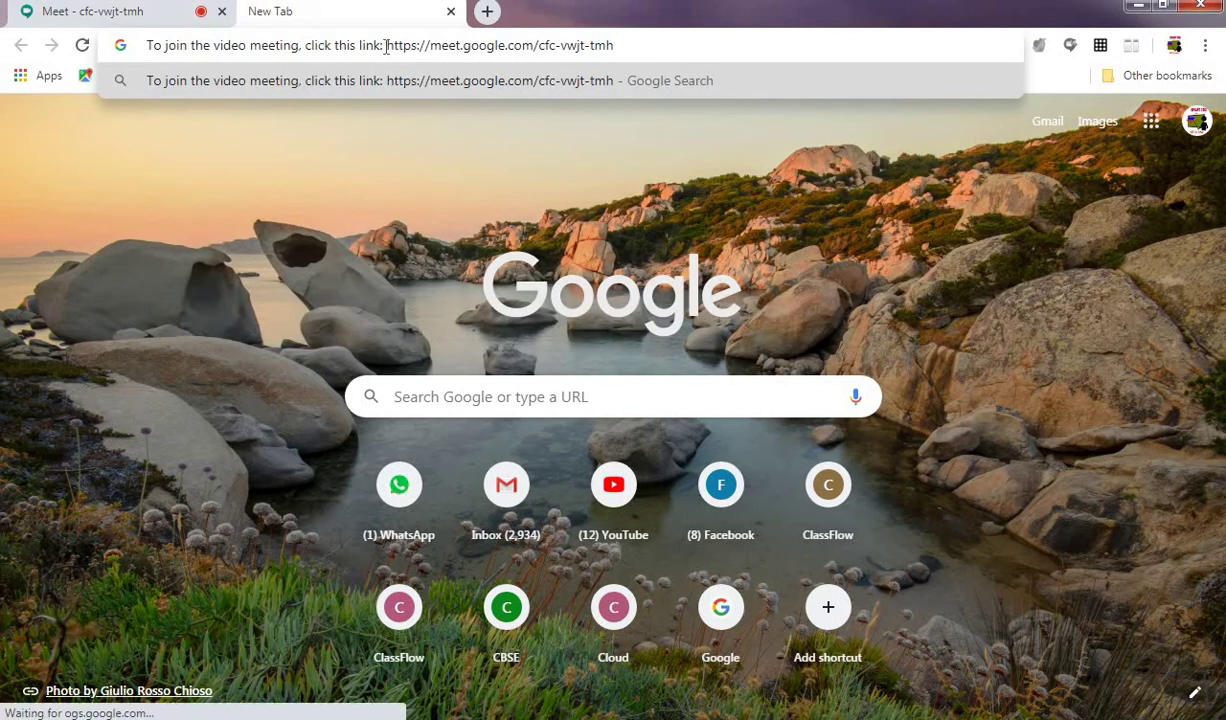
pyautogui.moveTo(387, 45); pyautogui.dragTo(115, 78)
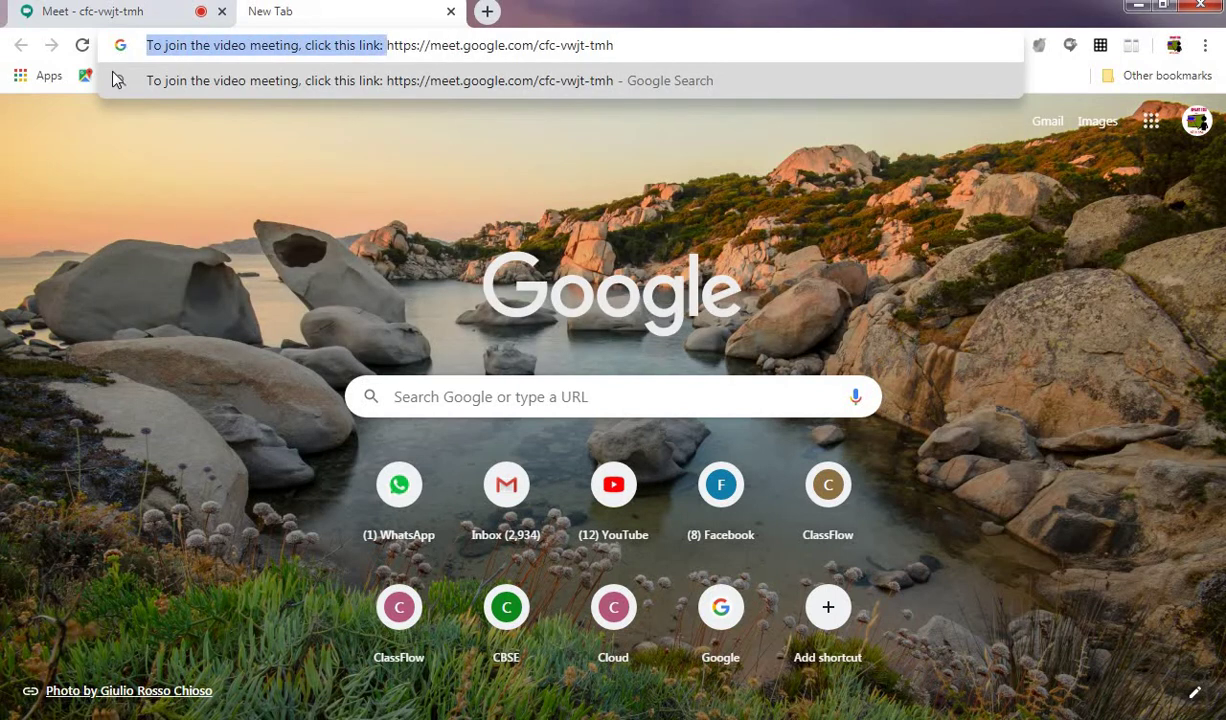
pyautogui.press('BackSpace')
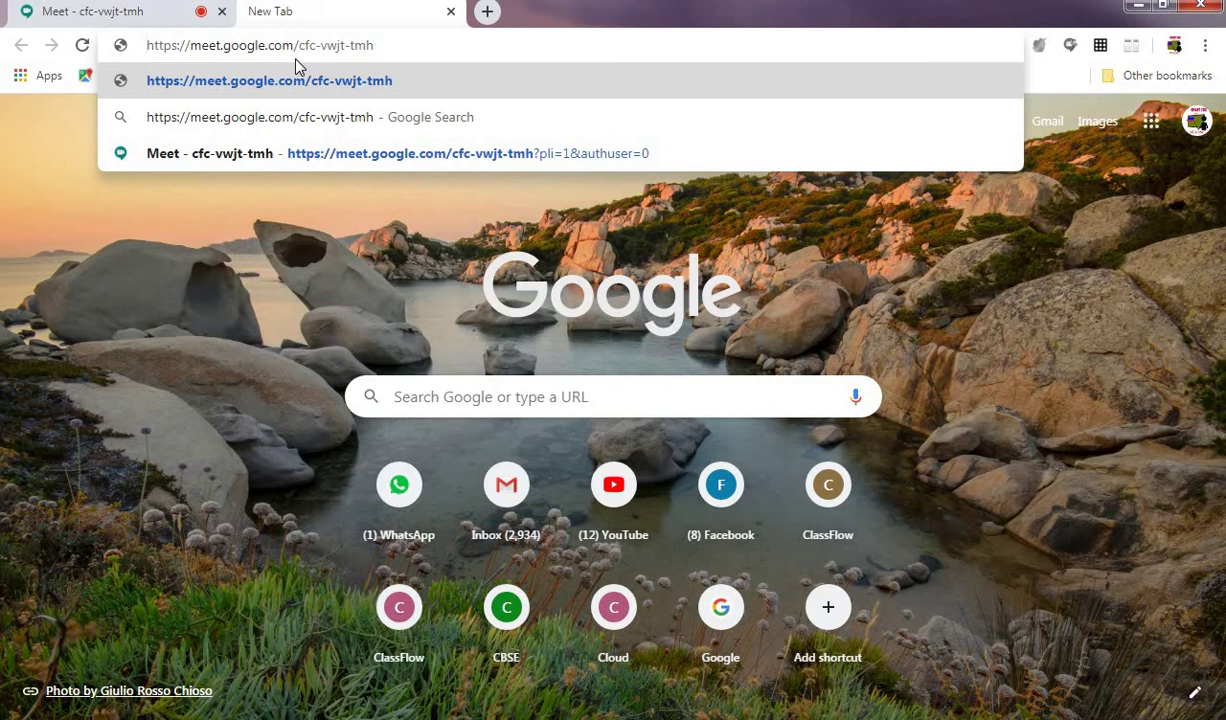
pyautogui.press('Return')
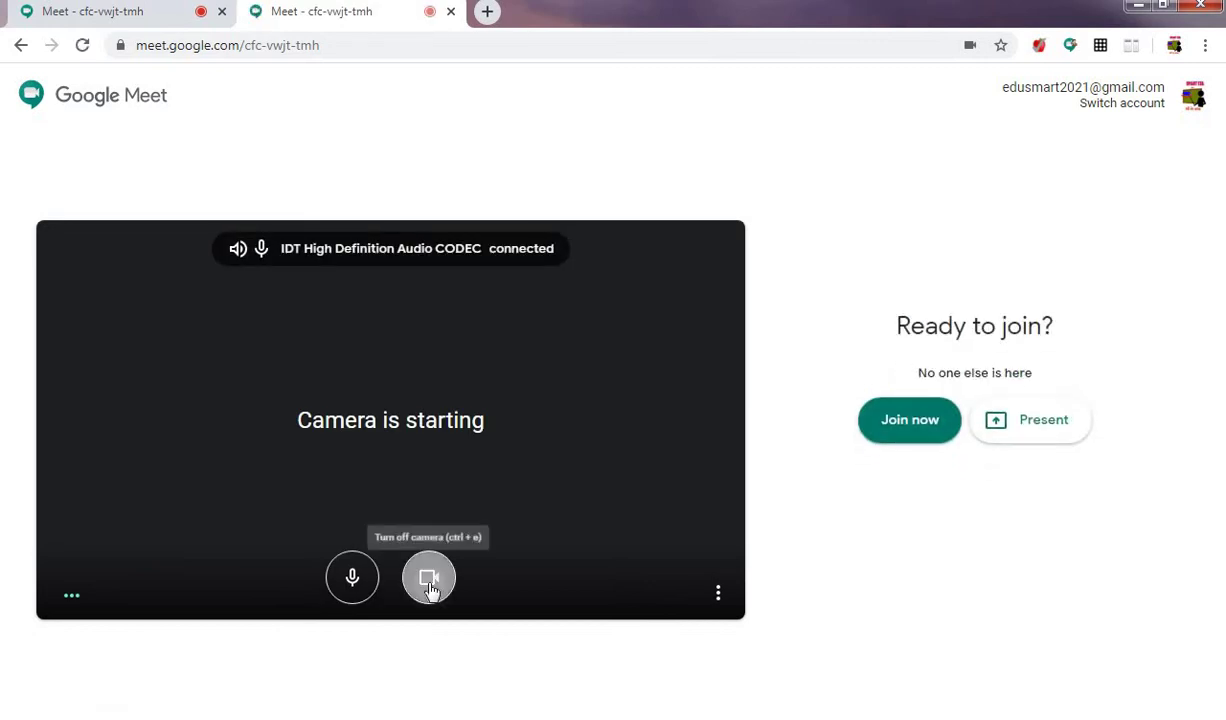
# - Turn off the camera and microphone on the pre-join screen and join the meeting
pyautogui.click(430, 582)
pyautogui.click(353, 580)
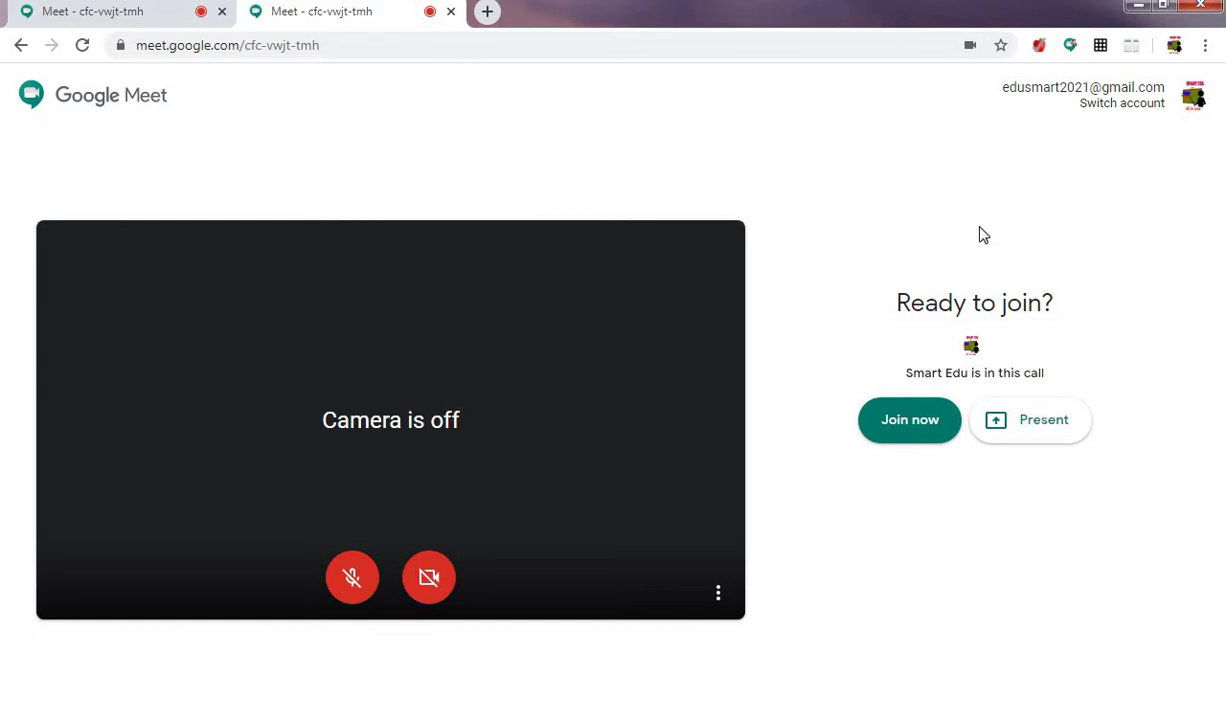
pyautogui.click(909, 437)
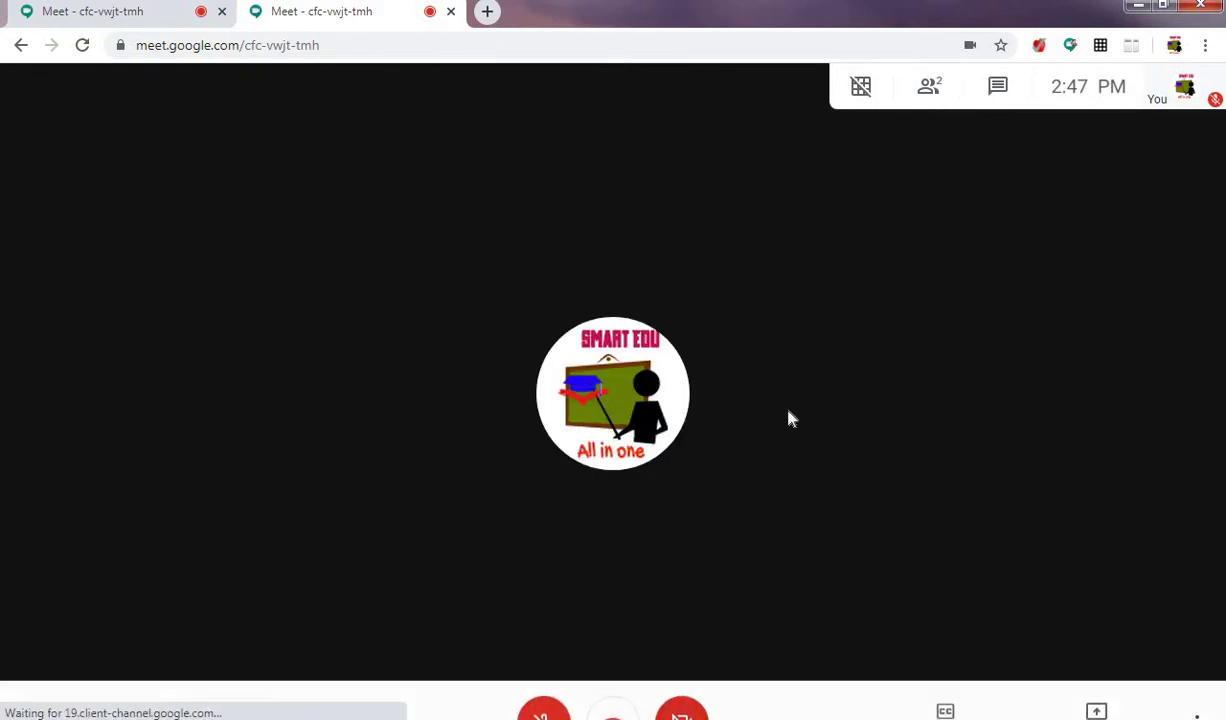
# - Check the participants list in both open meeting tabs and close the list in the newly joined one
pyautogui.click(120, 14)
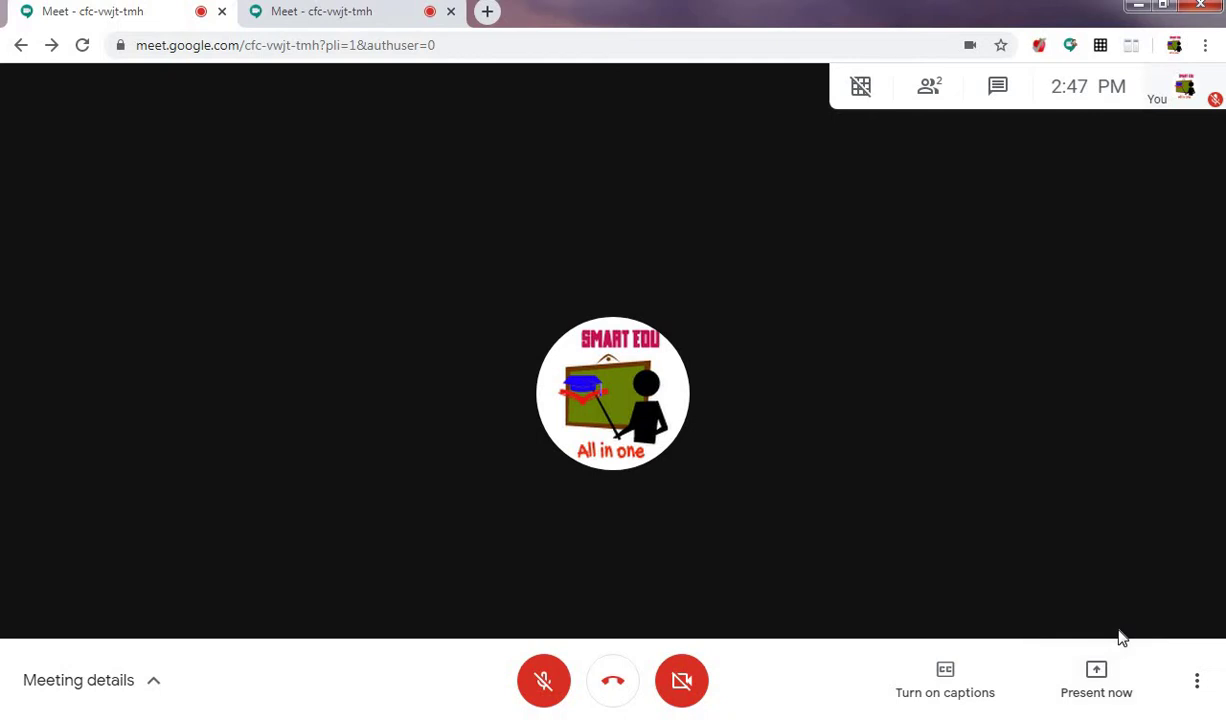
pyautogui.click(930, 88)
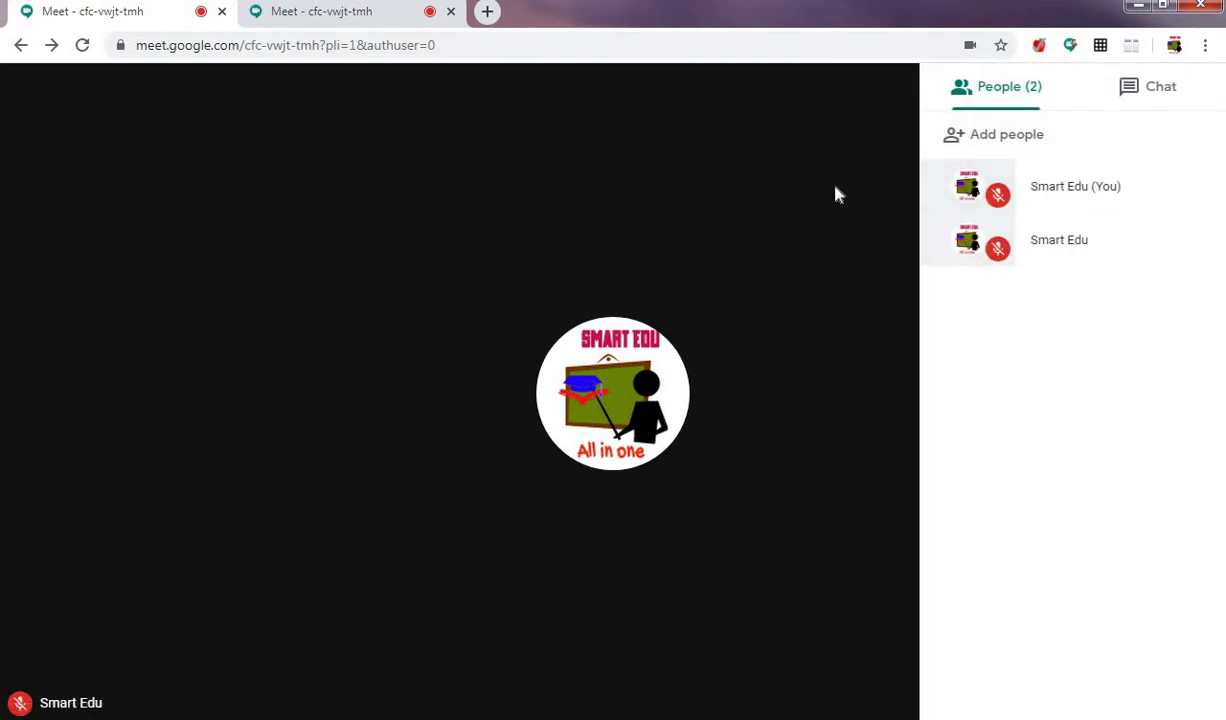
pyautogui.click(391, 20)
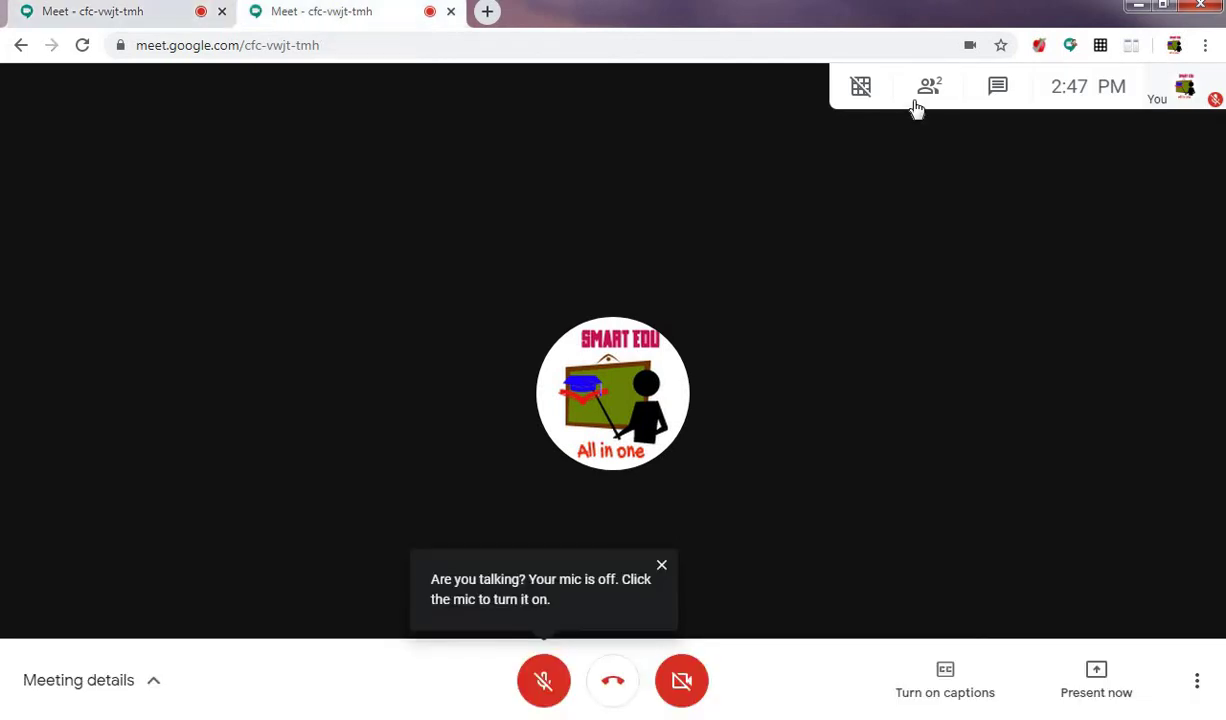
pyautogui.click(917, 106)
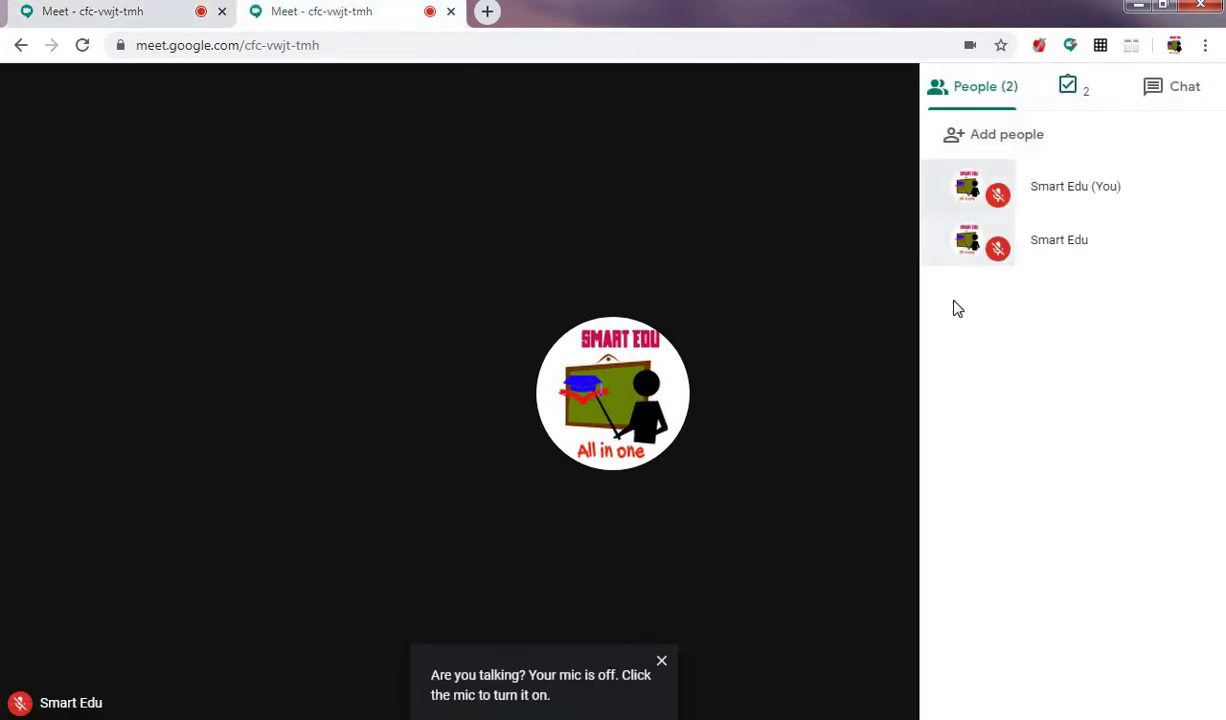
pyautogui.click(741, 163)
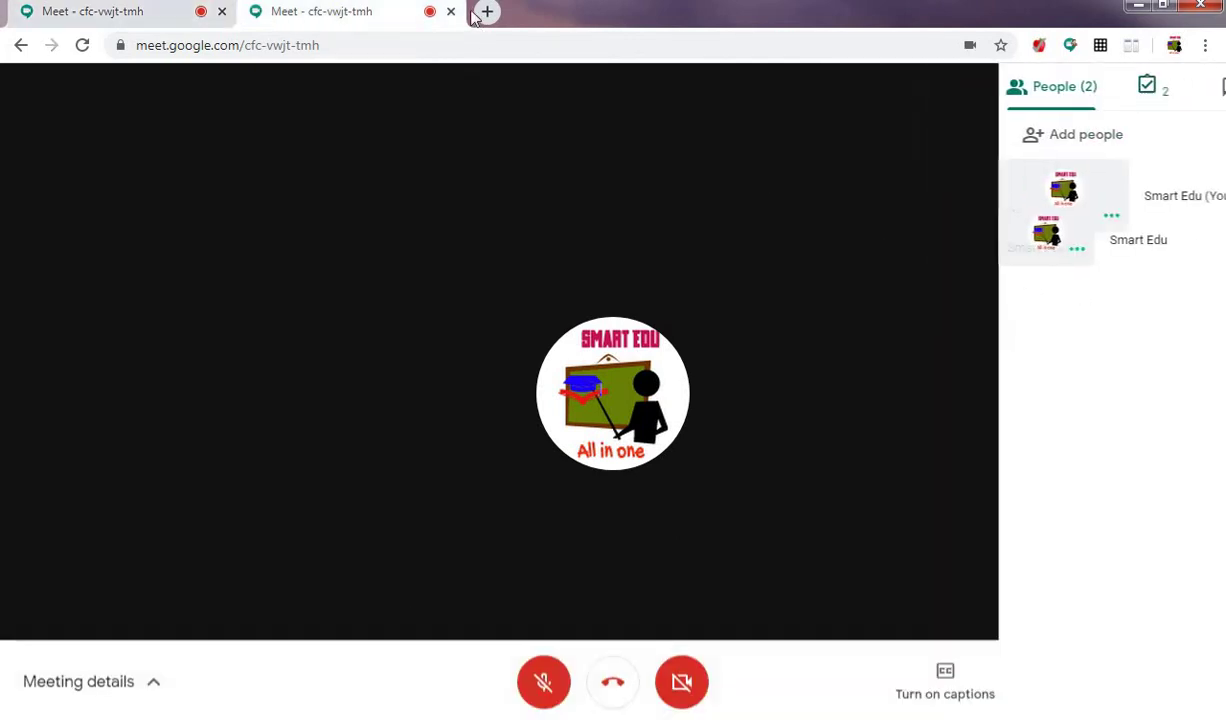
# - Open the Google Meet home page in a new tab through a "google meet" search, dismissing the Meet Attendance sign-in window
pyautogui.click(487, 11)
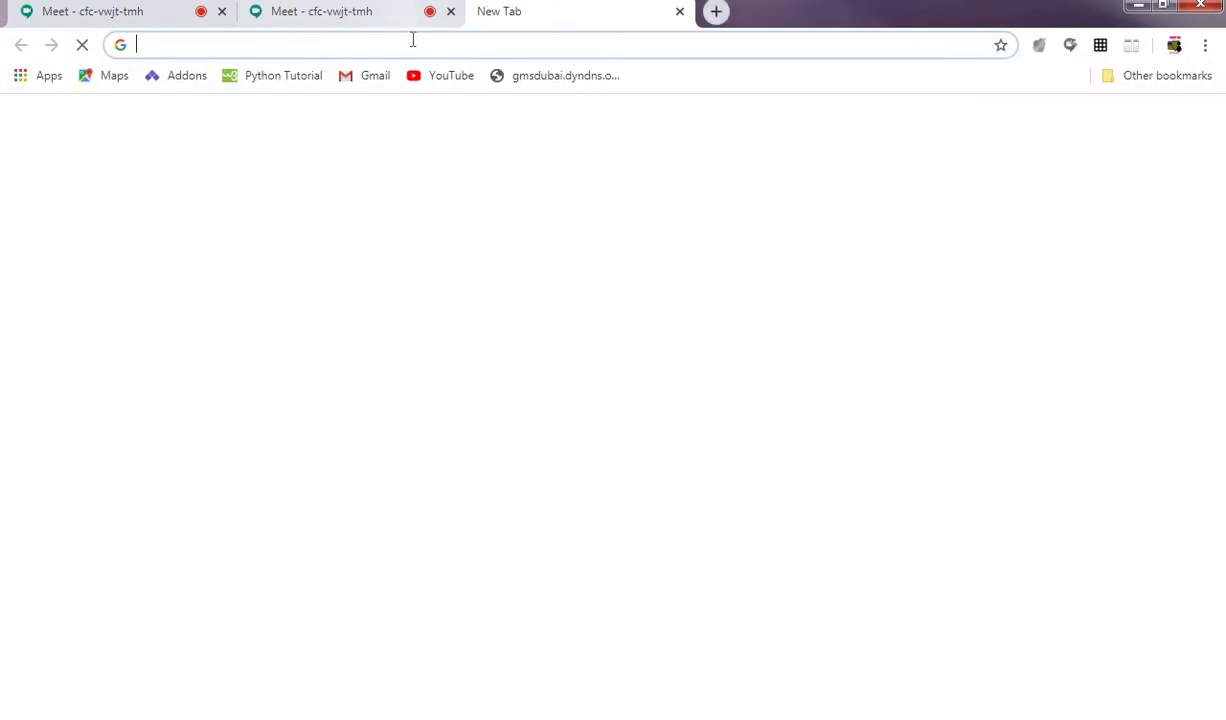
pyautogui.click(412, 42)
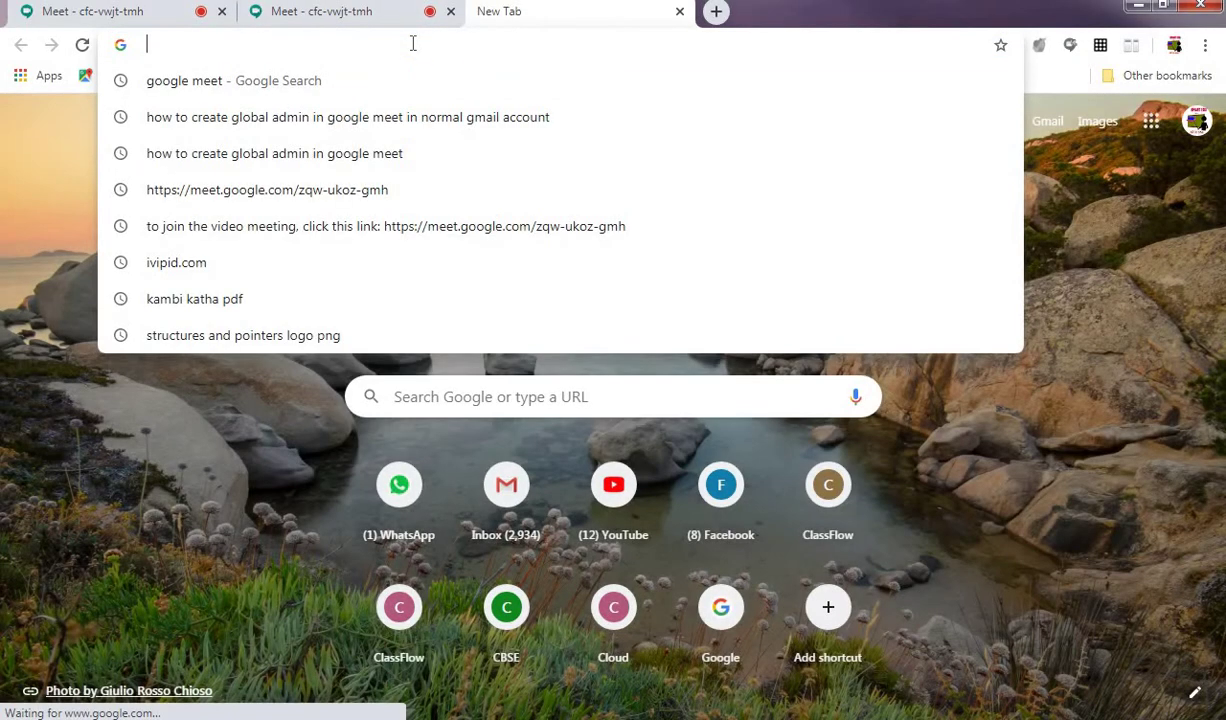
pyautogui.click(333, 86)
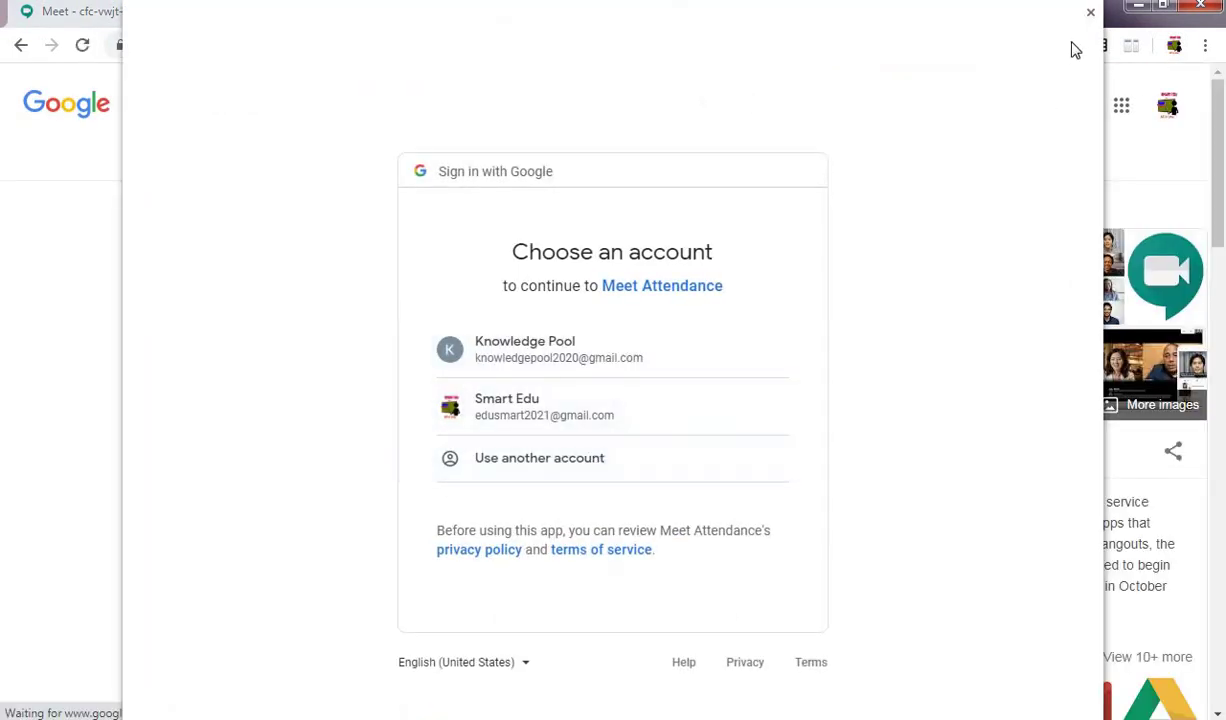
pyautogui.click(1090, 14)
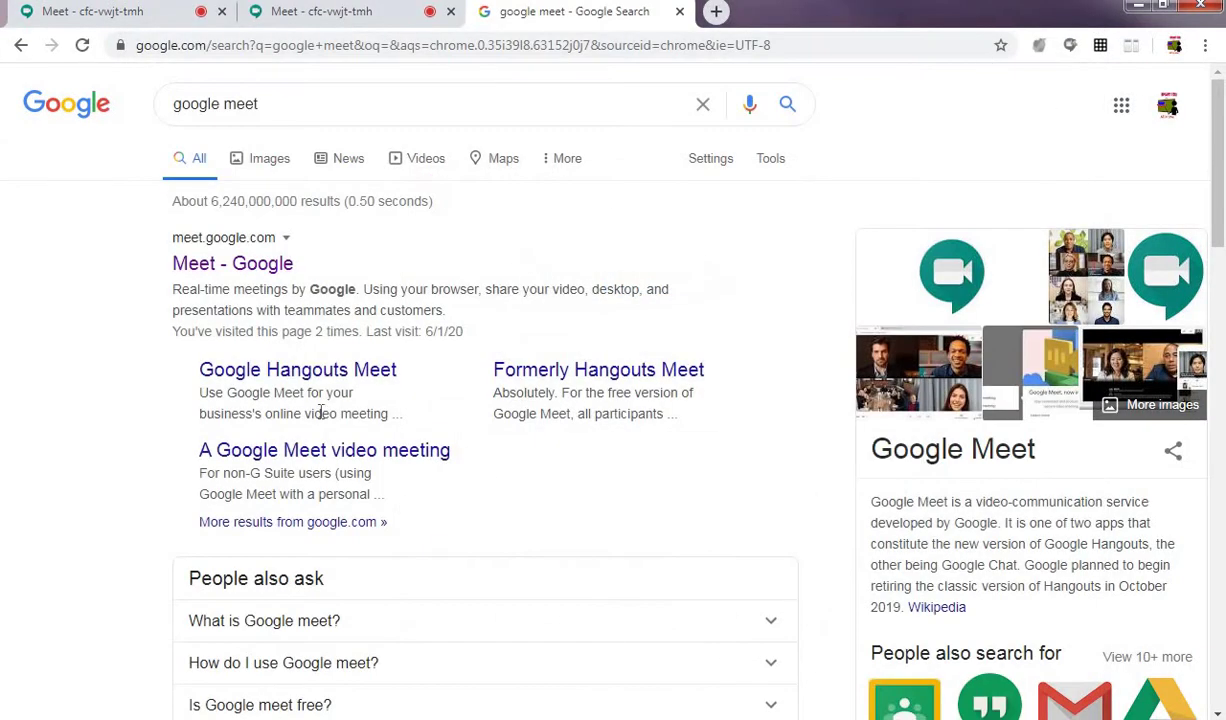
pyautogui.click(265, 266)
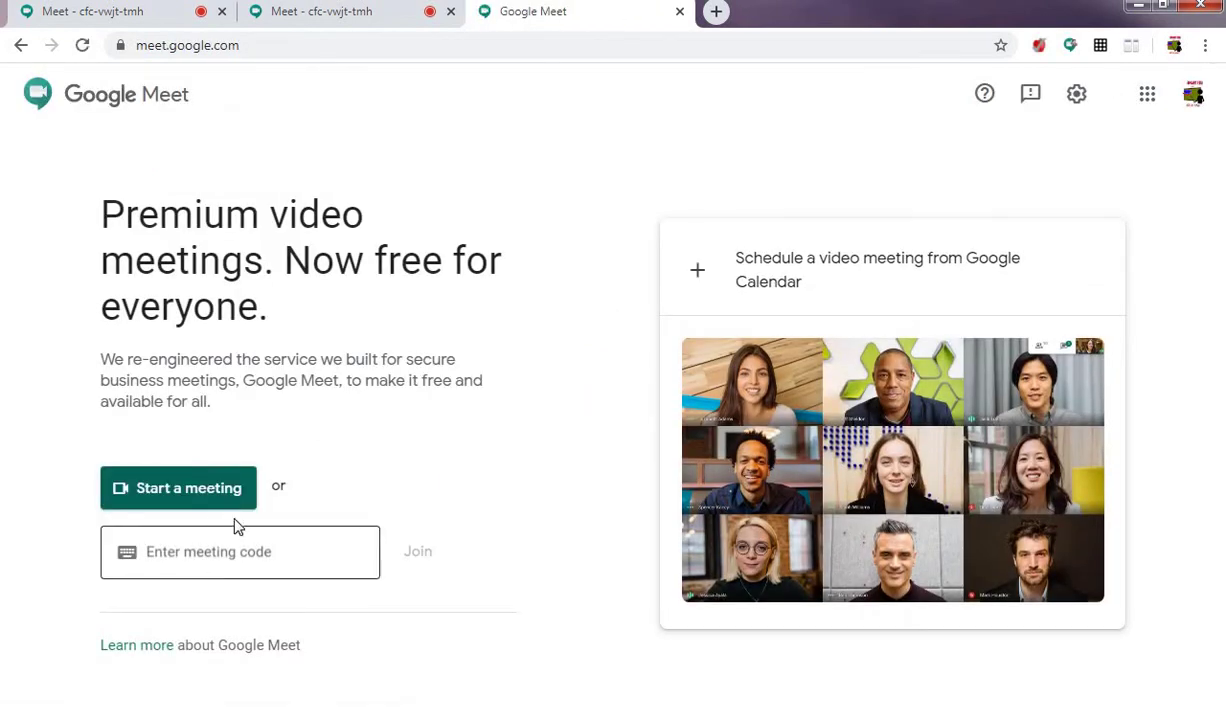
# - Try to paste the full joining info as the meeting code and clear the field
pyautogui.click(237, 556)
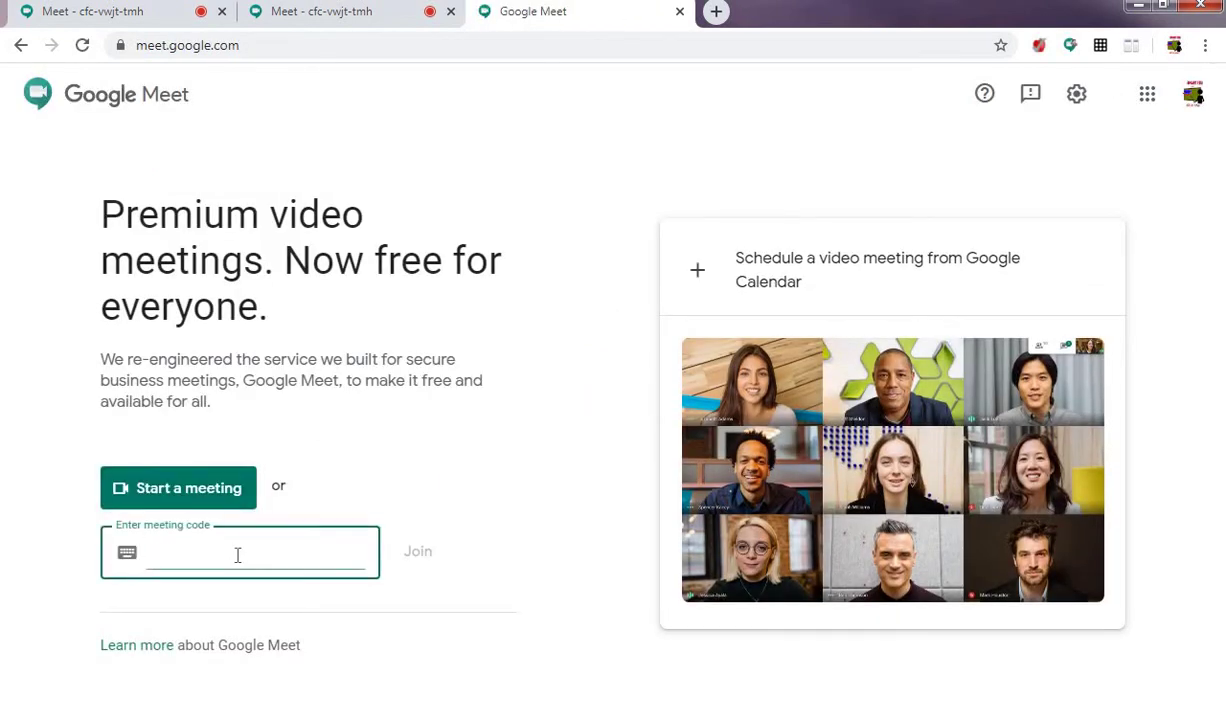
pyautogui.hotkey('ctrl', 'v')
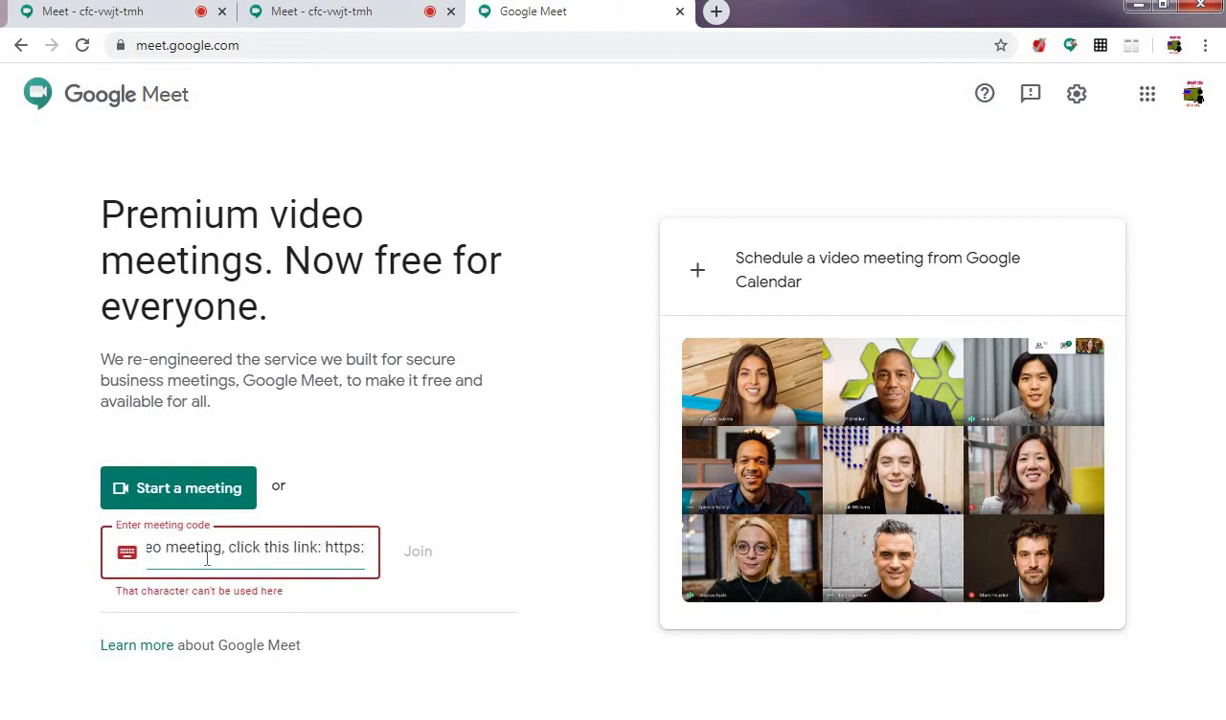
pyautogui.moveTo(207, 558); pyautogui.dragTo(3, 592)
pyautogui.press('BackSpace')
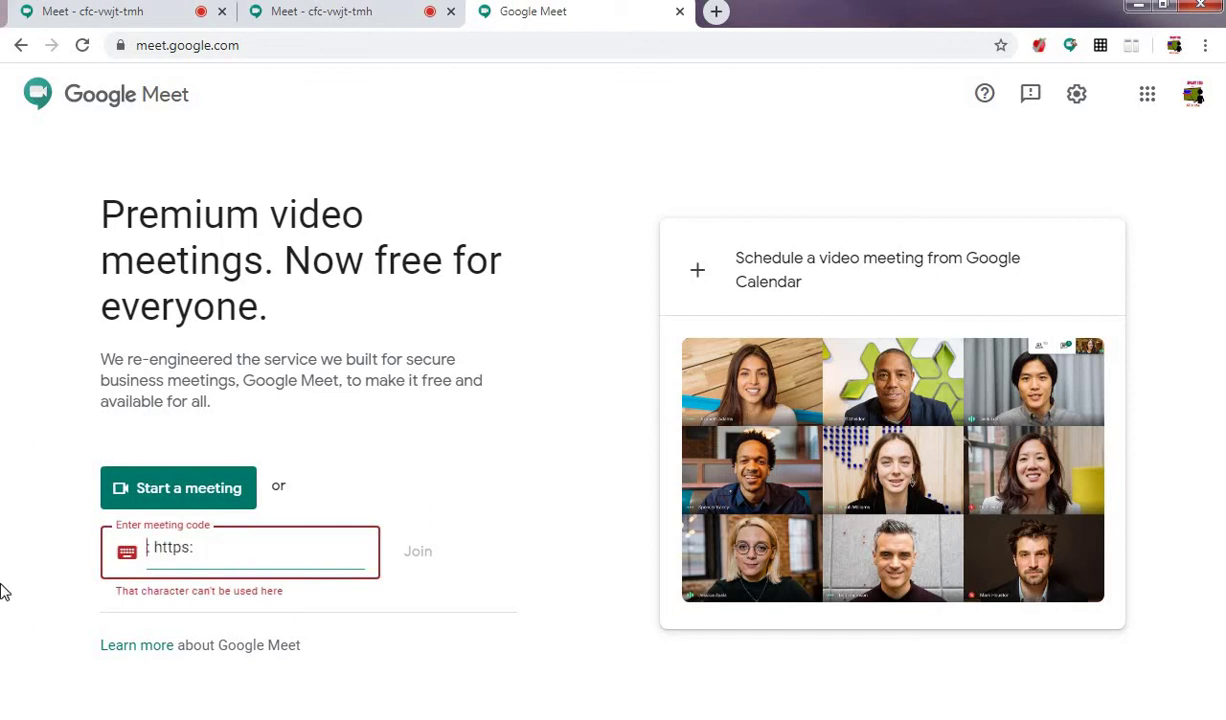
pyautogui.hotkey('ctrl', 'a')
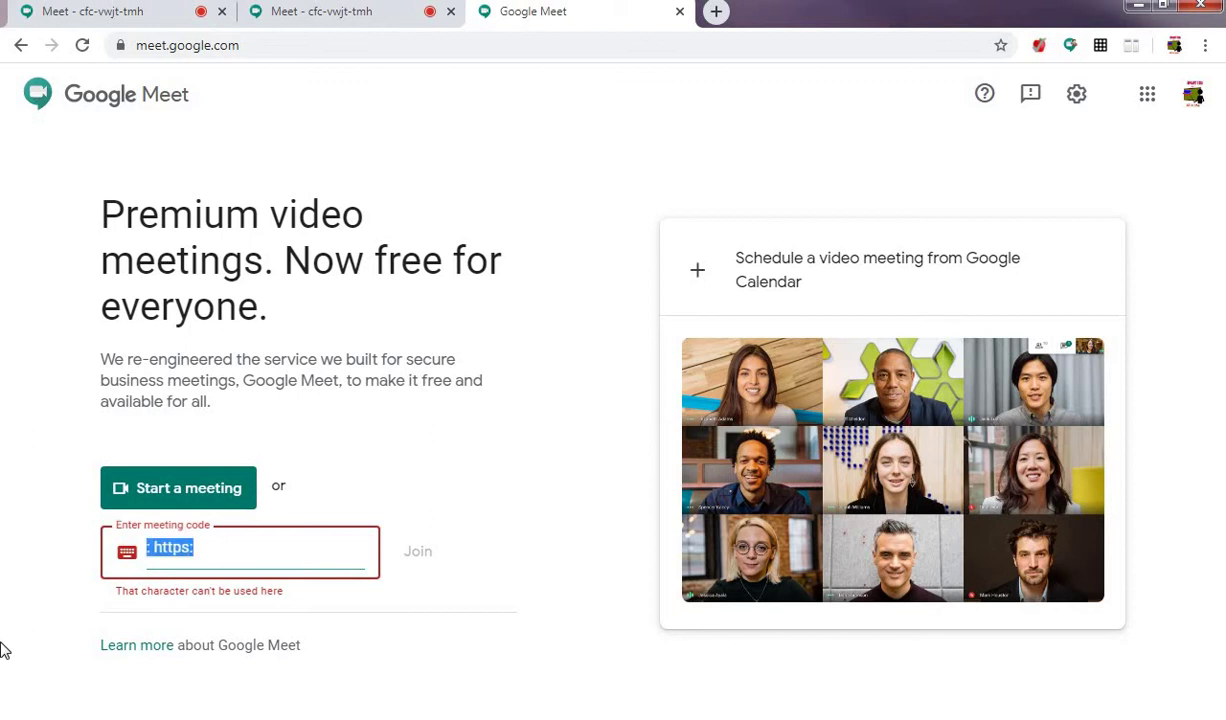
pyautogui.press('BackSpace')
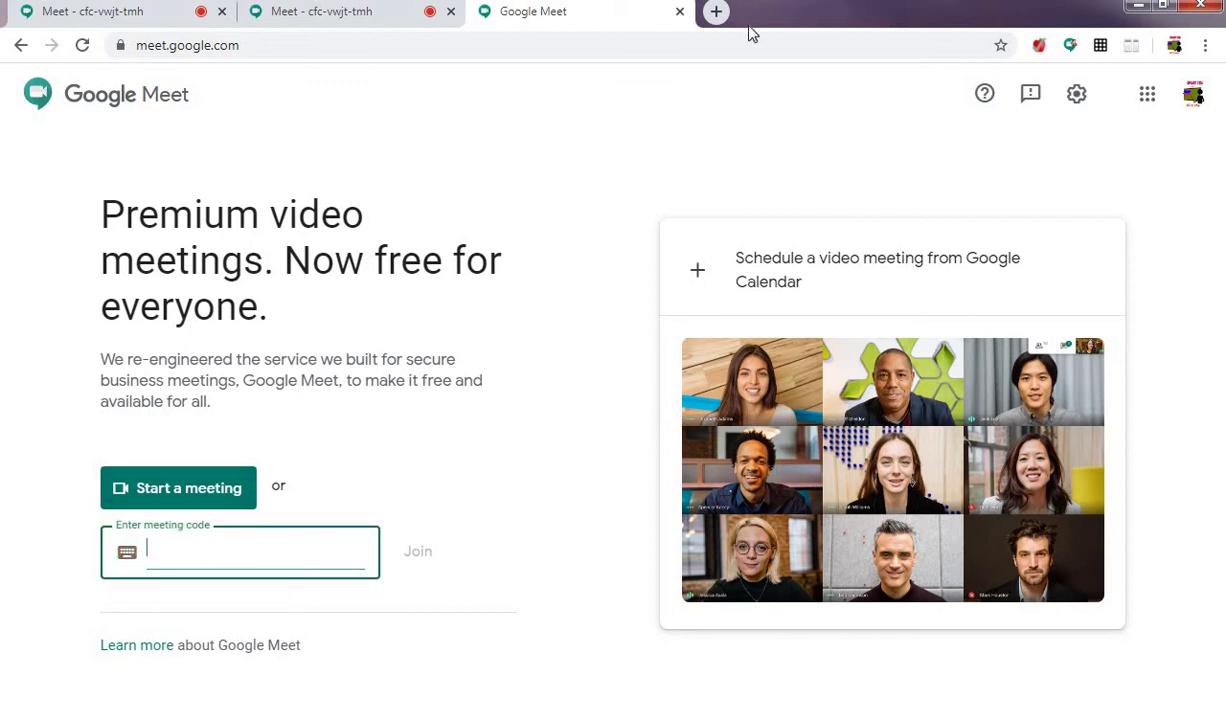
# - Copy only the meeting code from the joined meeting's address and use it on the Google Meet home page to enter the meeting
pyautogui.click(356, 25)
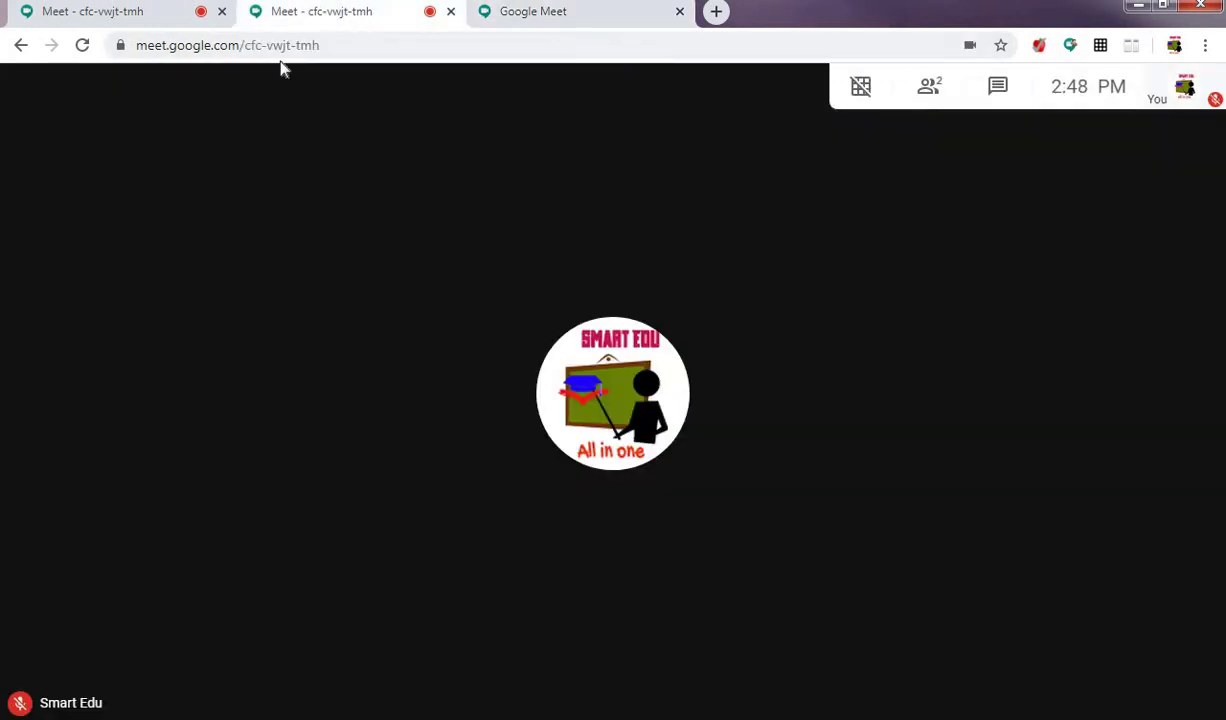
pyautogui.moveTo(324, 45); pyautogui.dragTo(247, 48)
pyautogui.hotkey('ctrl', 'c')
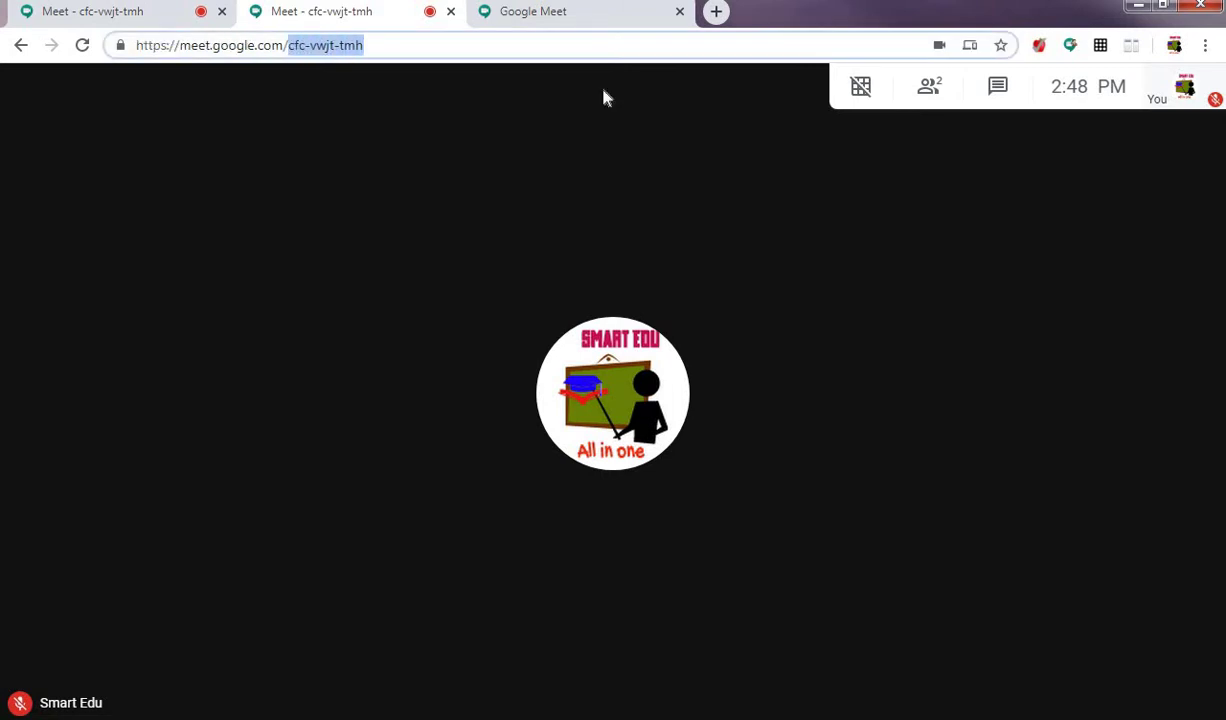
pyautogui.click(622, 11)
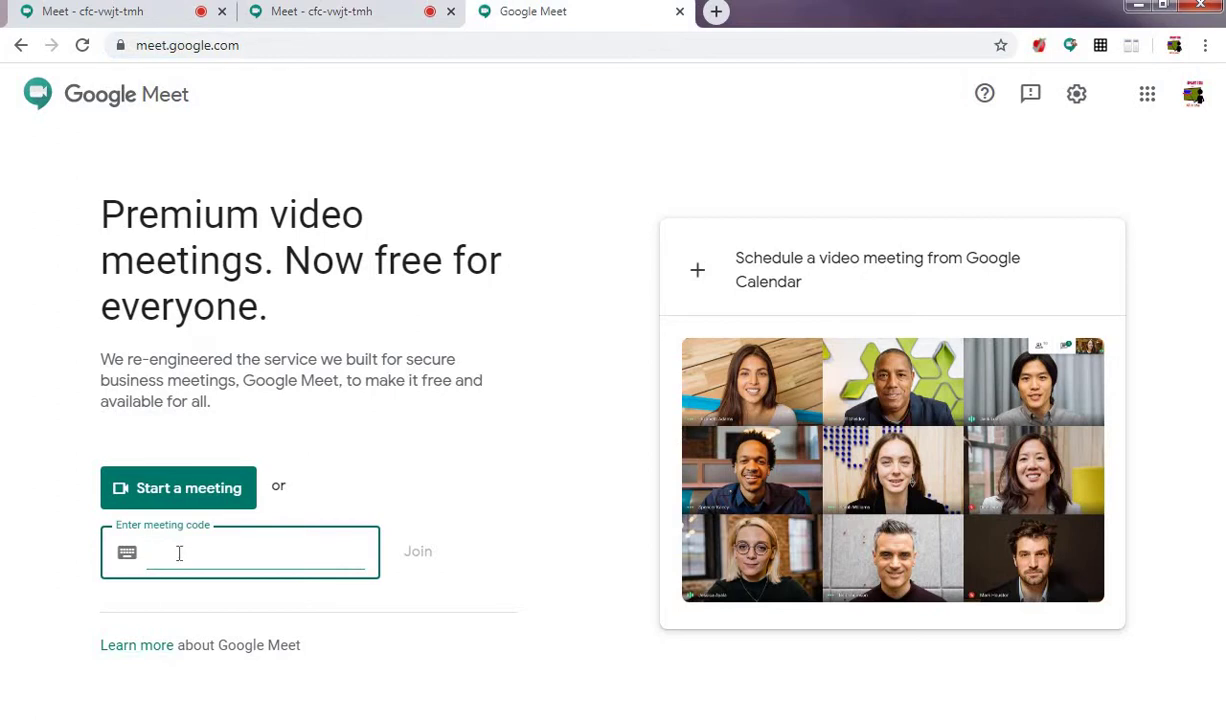
pyautogui.hotkey('ctrl', 'v')
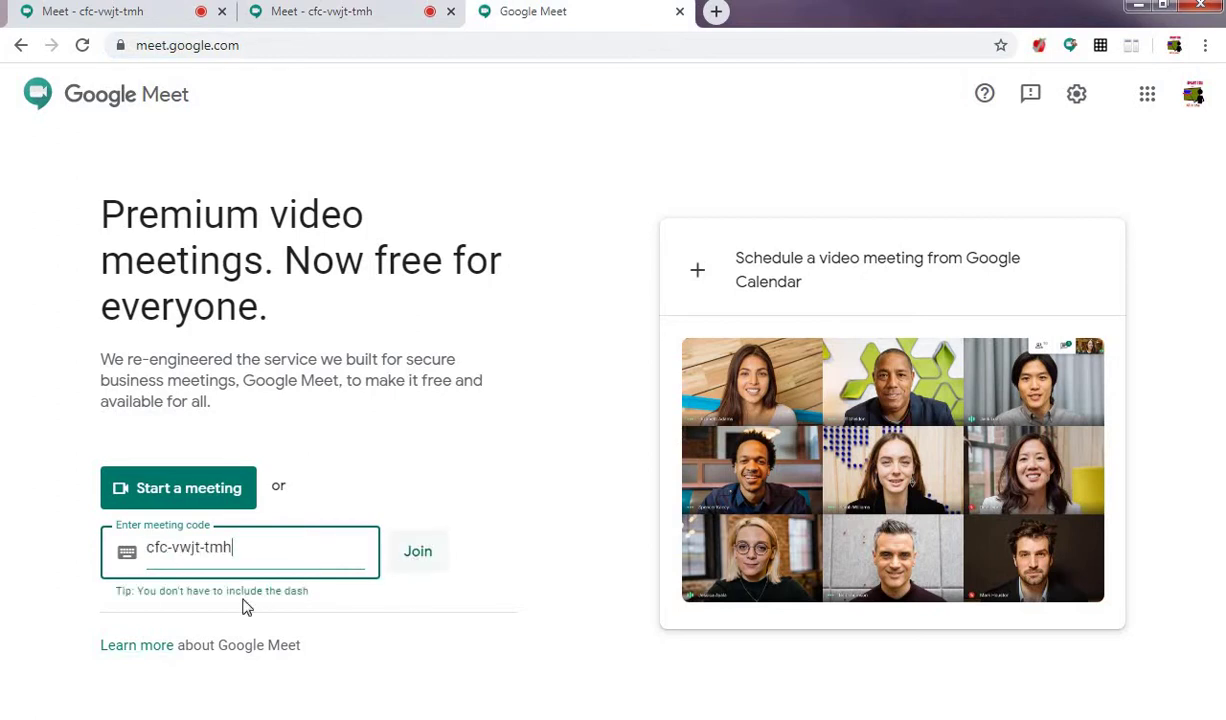
pyautogui.click(424, 558)
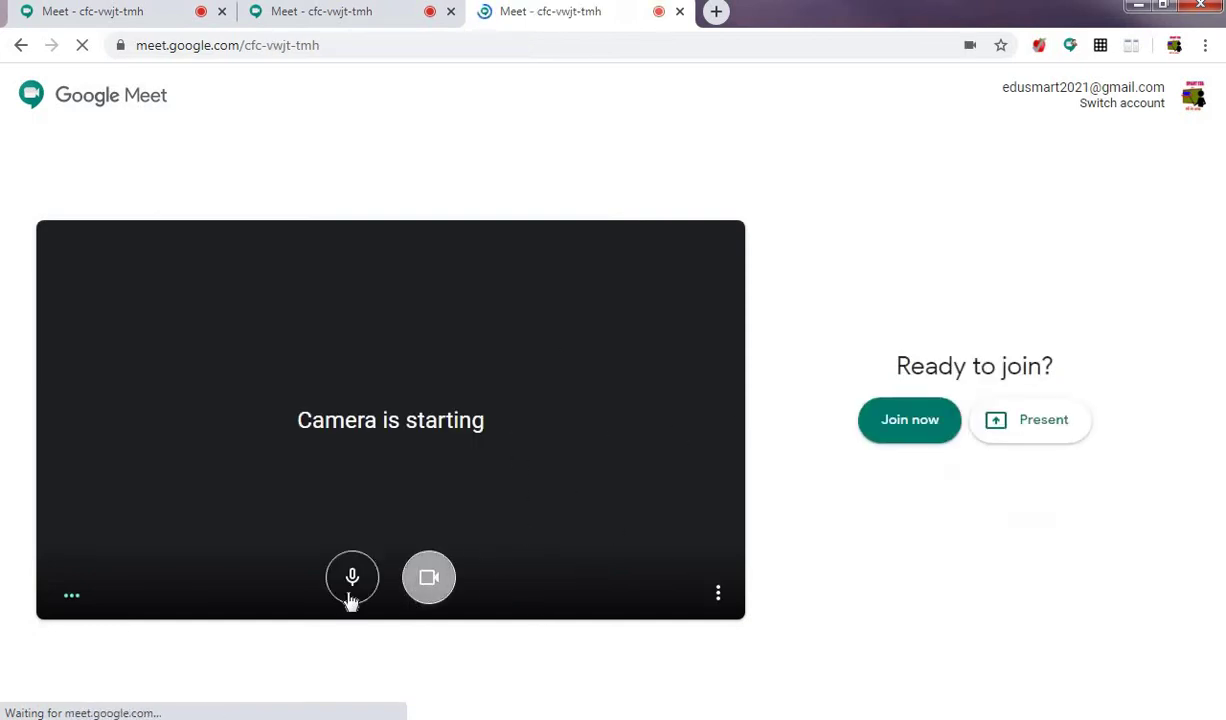
# - Mute the microphone, switch off the camera and join the meeting entered by code
pyautogui.click(351, 588)
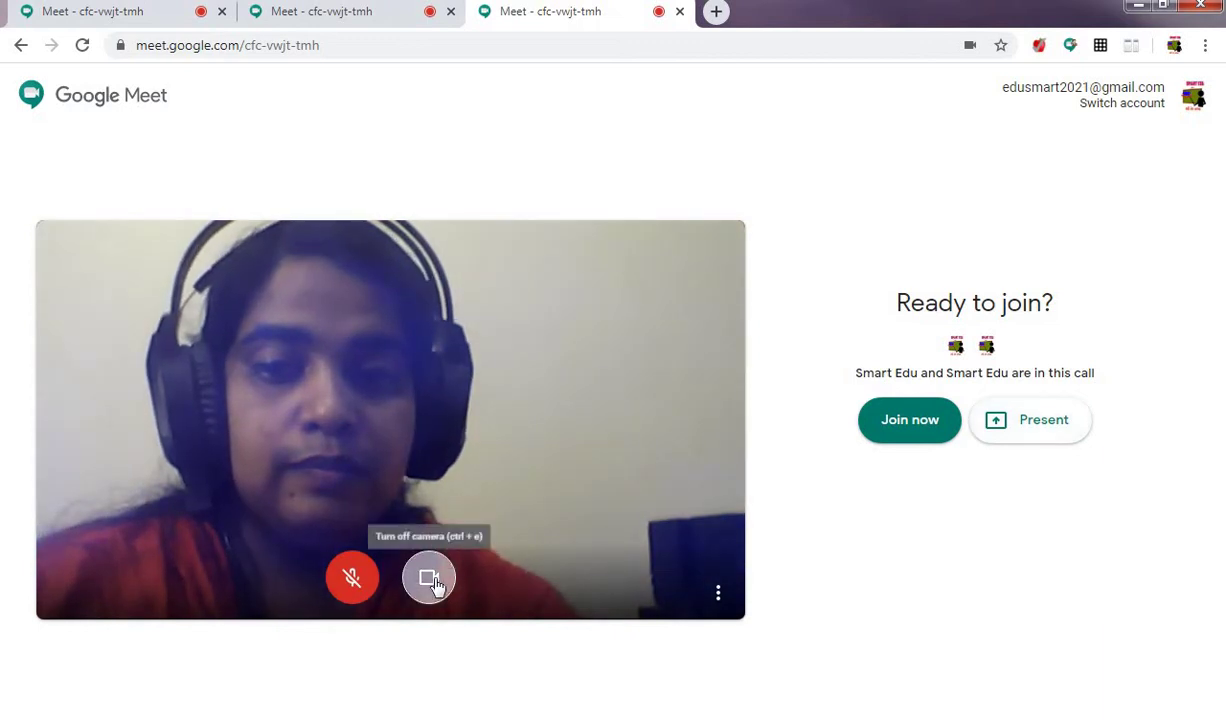
pyautogui.click(430, 580)
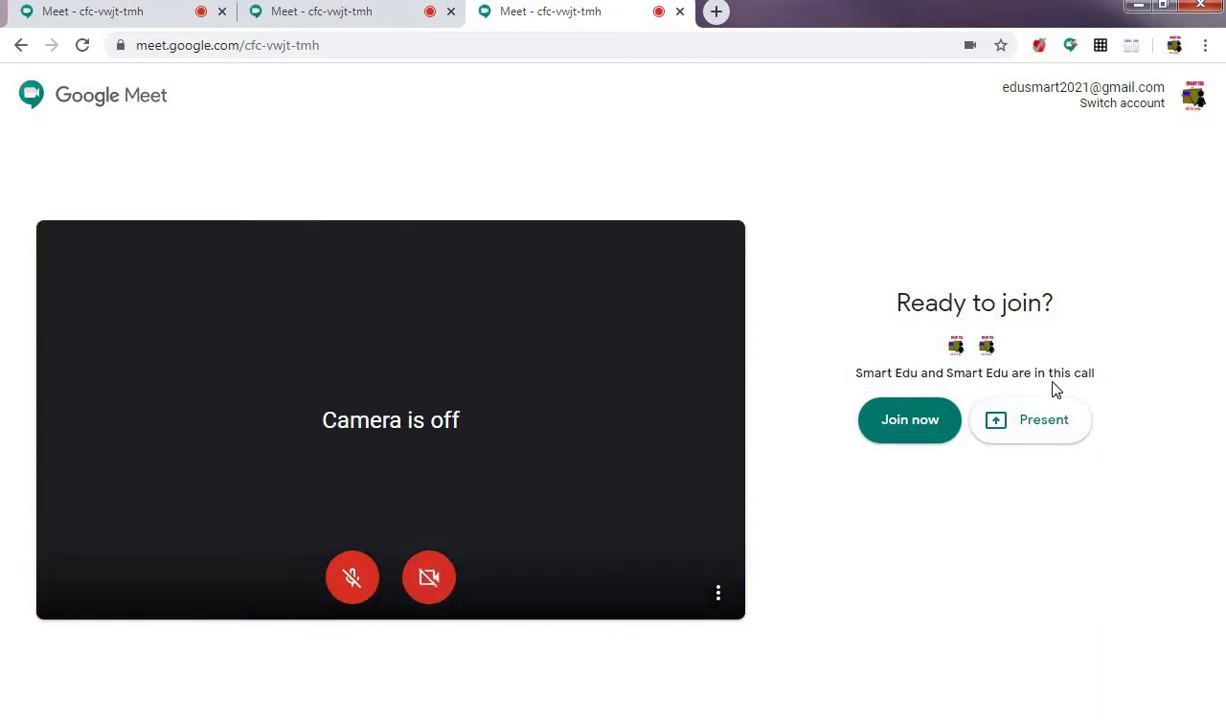
pyautogui.click(910, 425)
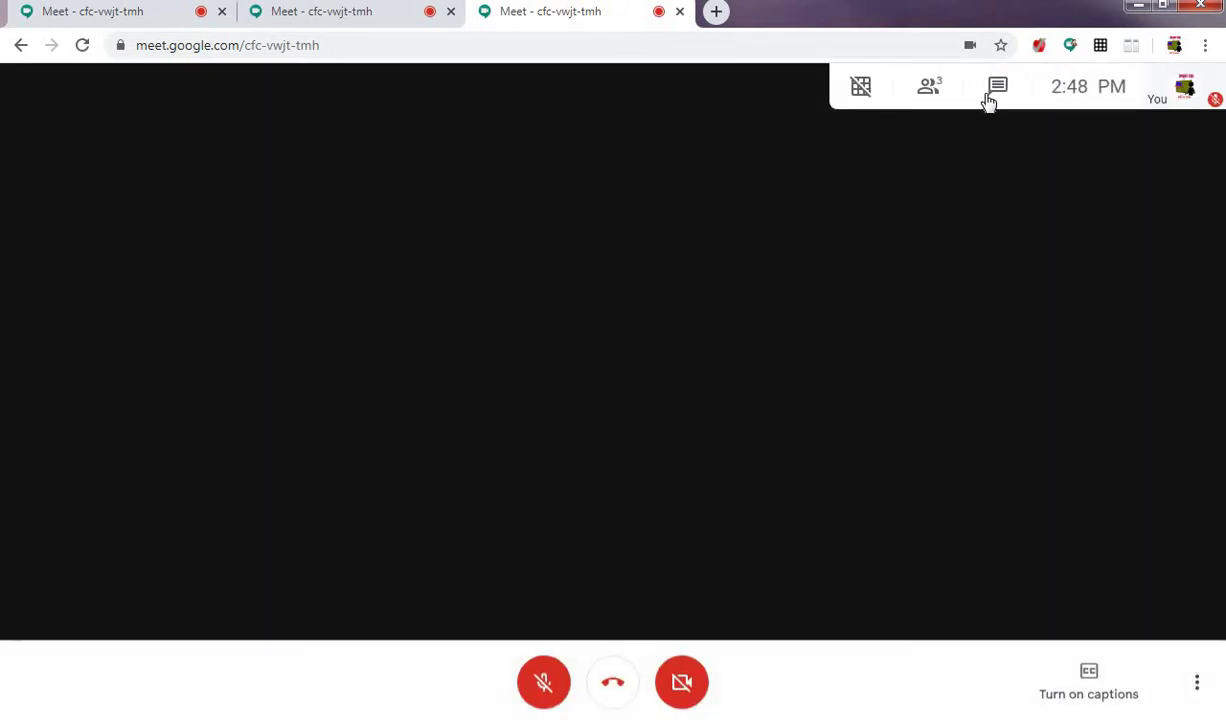
# - View the participants list in the third meeting tab, and close the second meeting tab after dismissing its Meet Attendance sign-in window
pyautogui.click(928, 90)
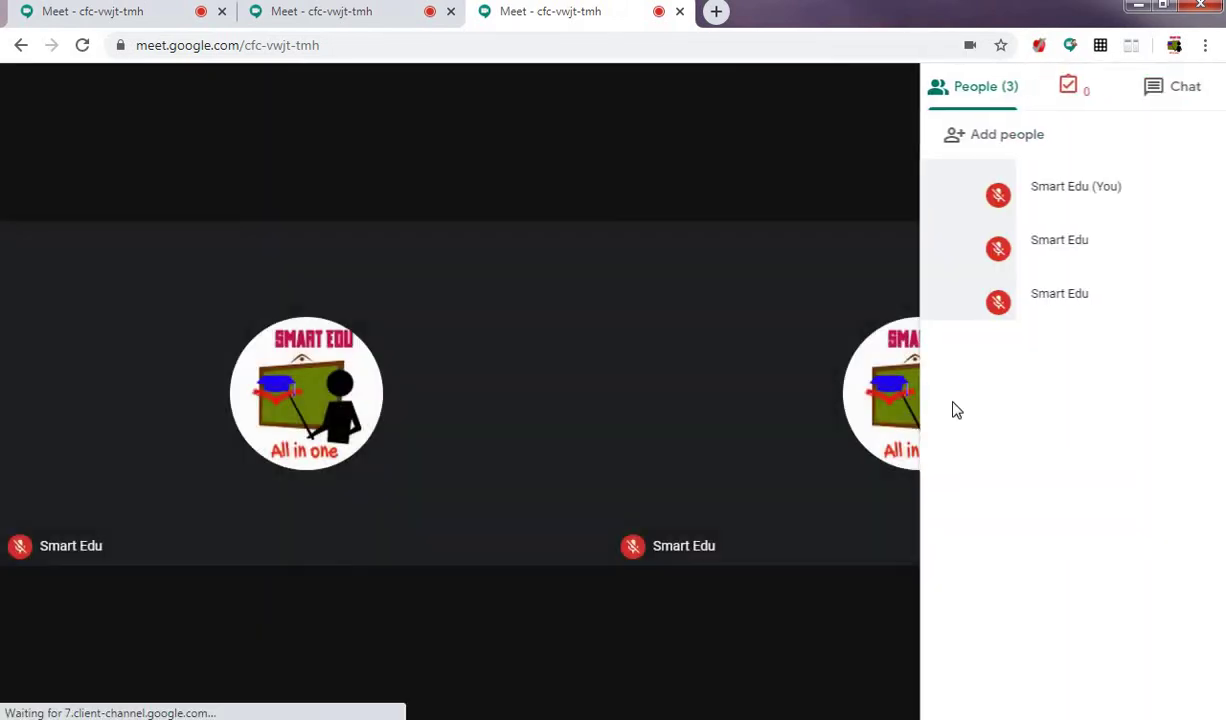
pyautogui.click(350, 16)
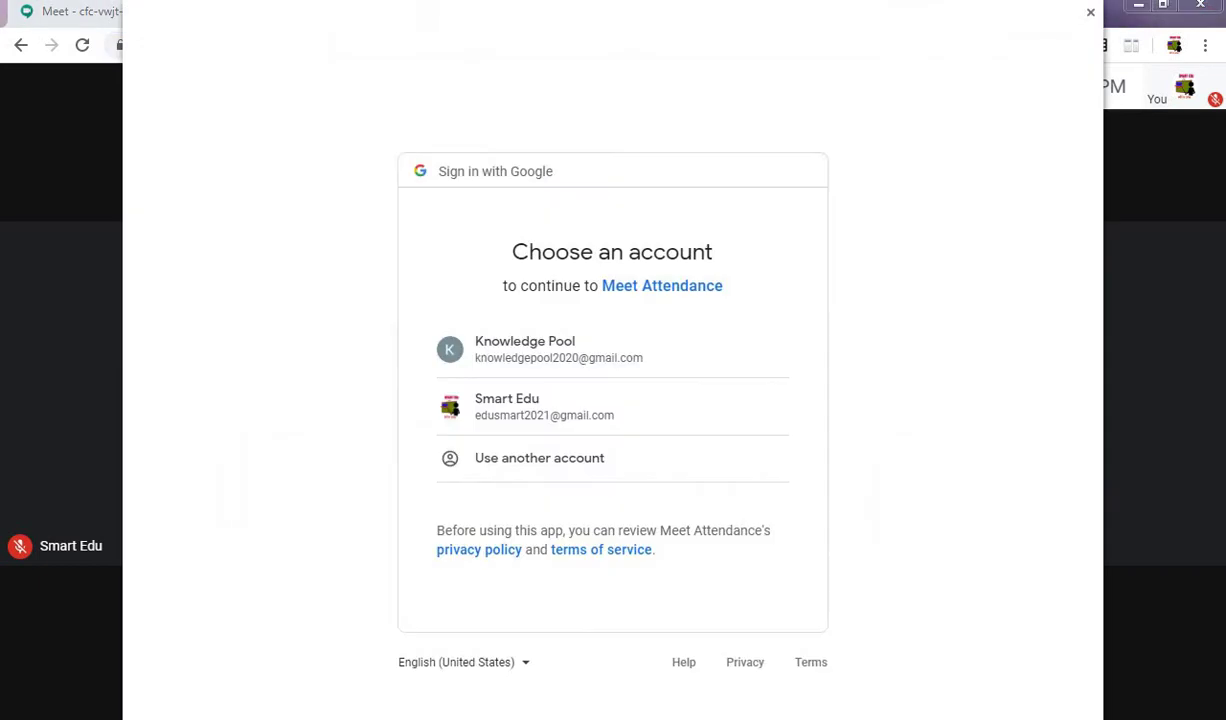
pyautogui.click(1090, 14)
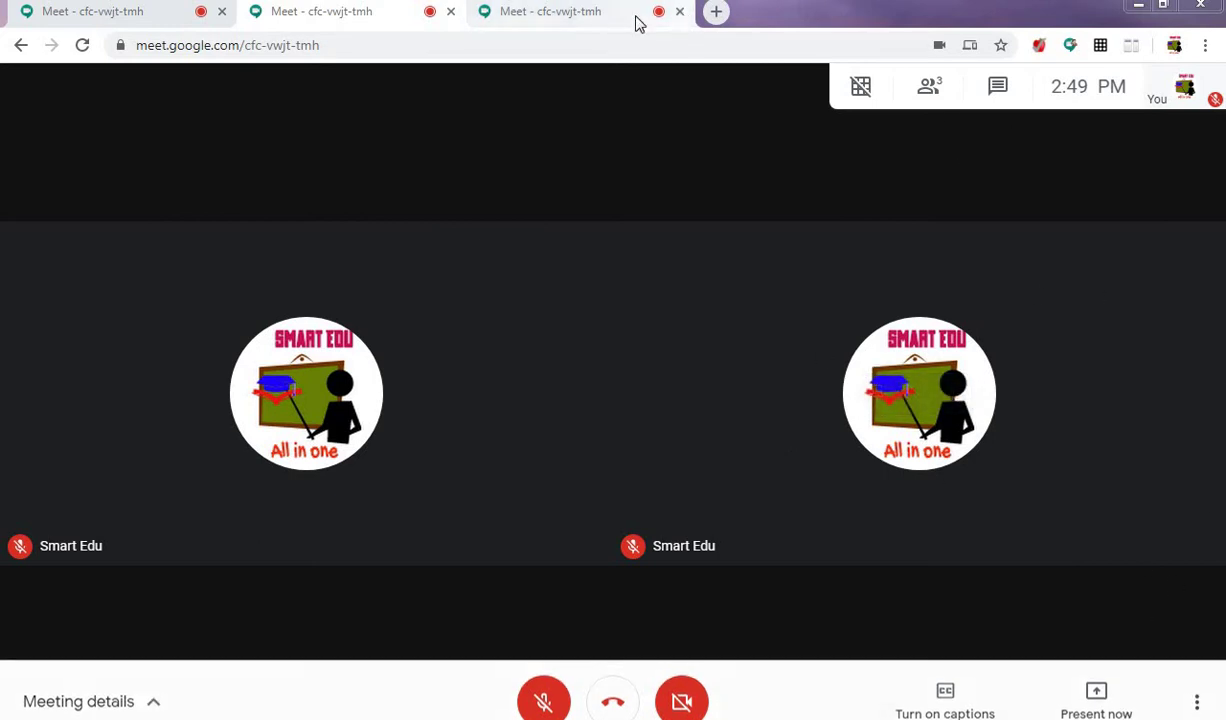
pyautogui.click(451, 11)
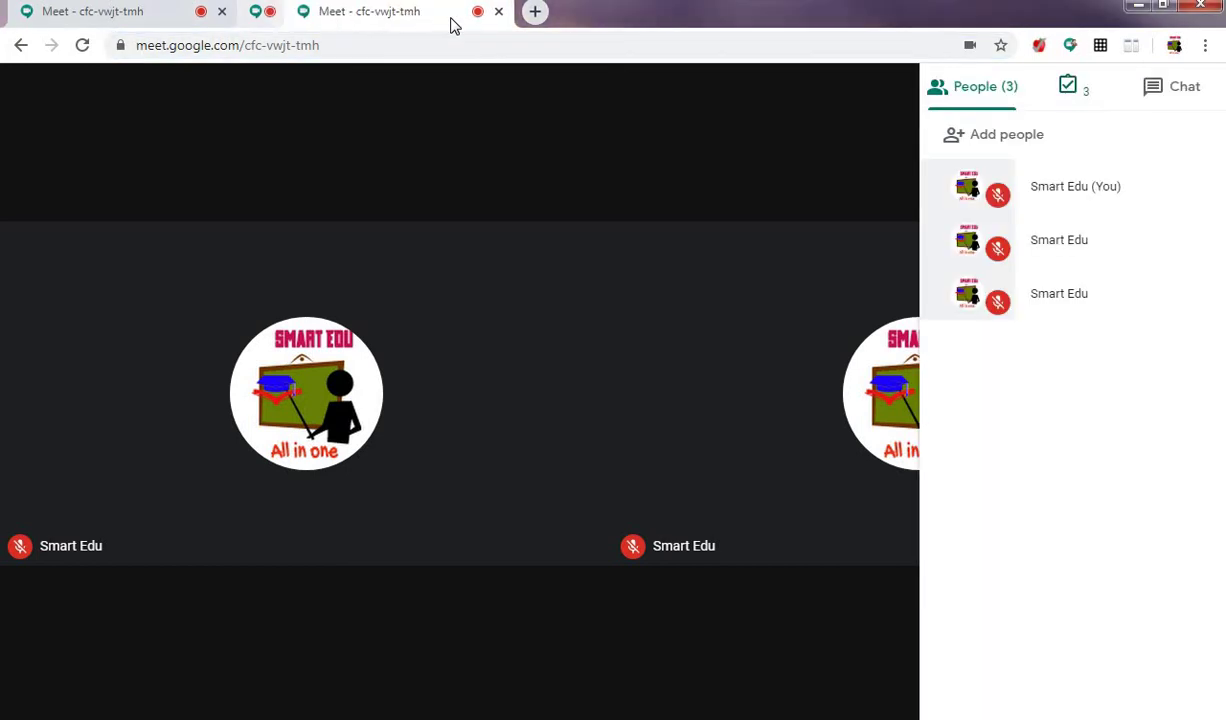
# - Close the remaining extra meeting tab, and switch the microphone on and off again in the original meeting
pyautogui.click(451, 11)
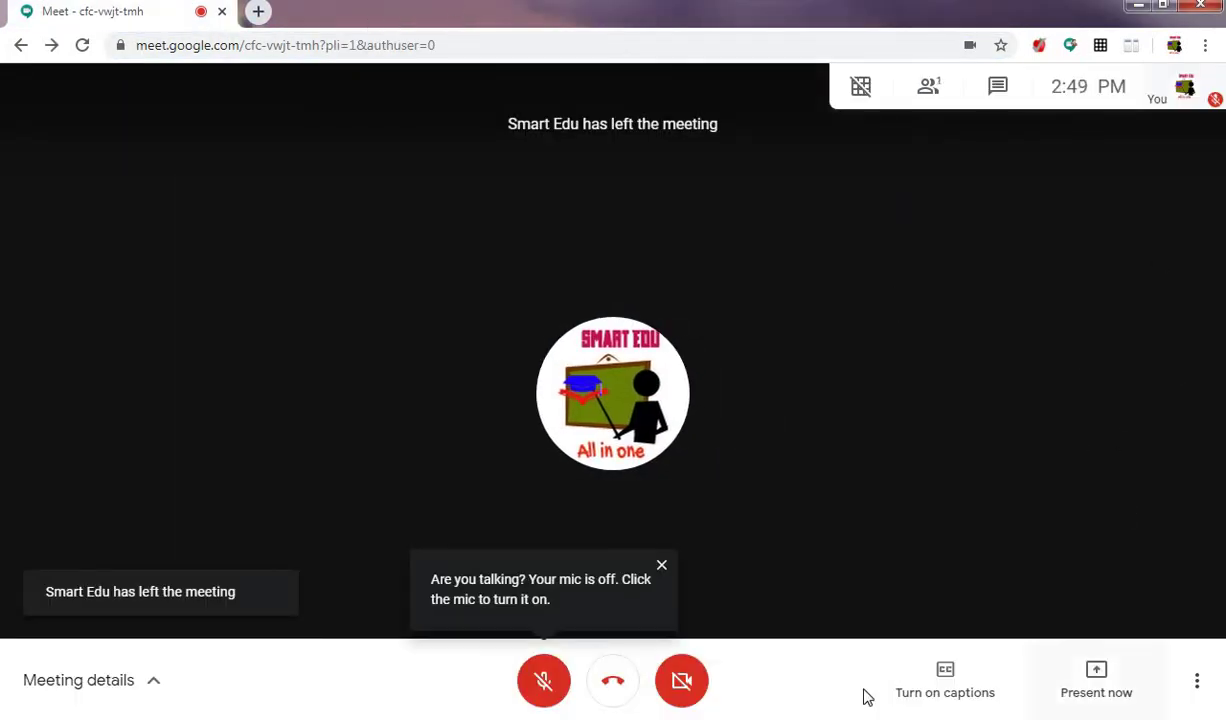
pyautogui.click(543, 678)
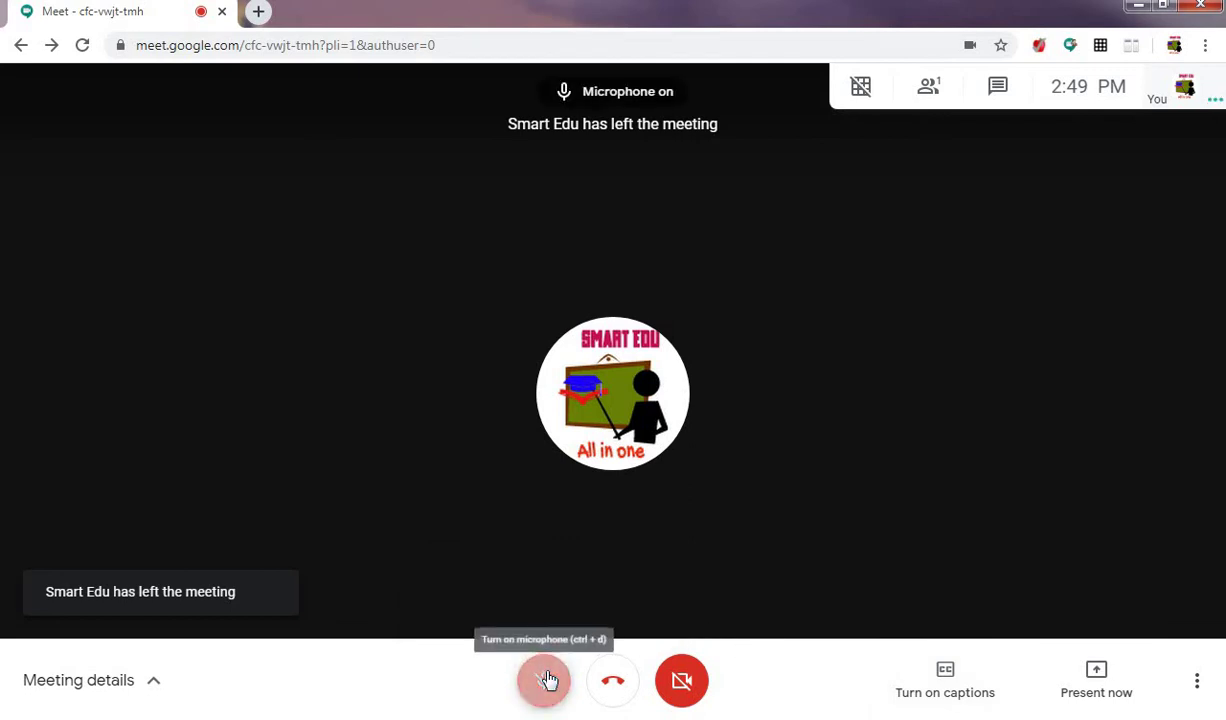
pyautogui.click(545, 679)
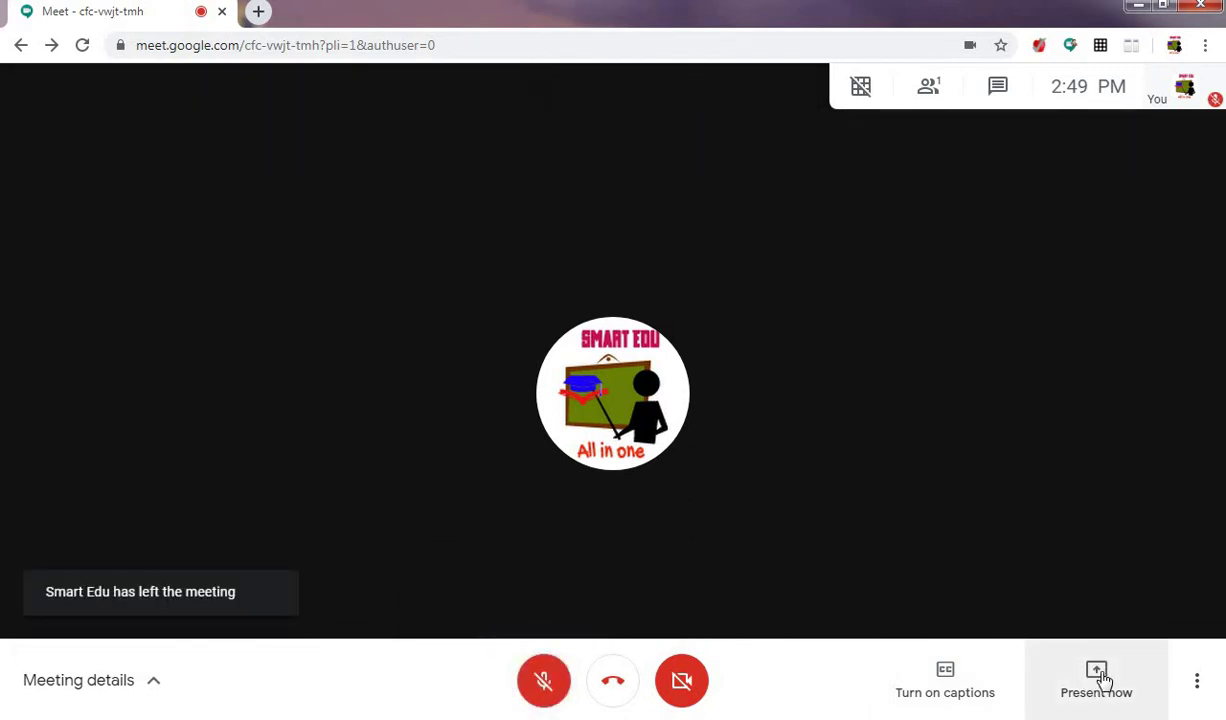
# - Present the entire screen to the meeting and dismiss the presenting notification
pyautogui.click(1097, 672)
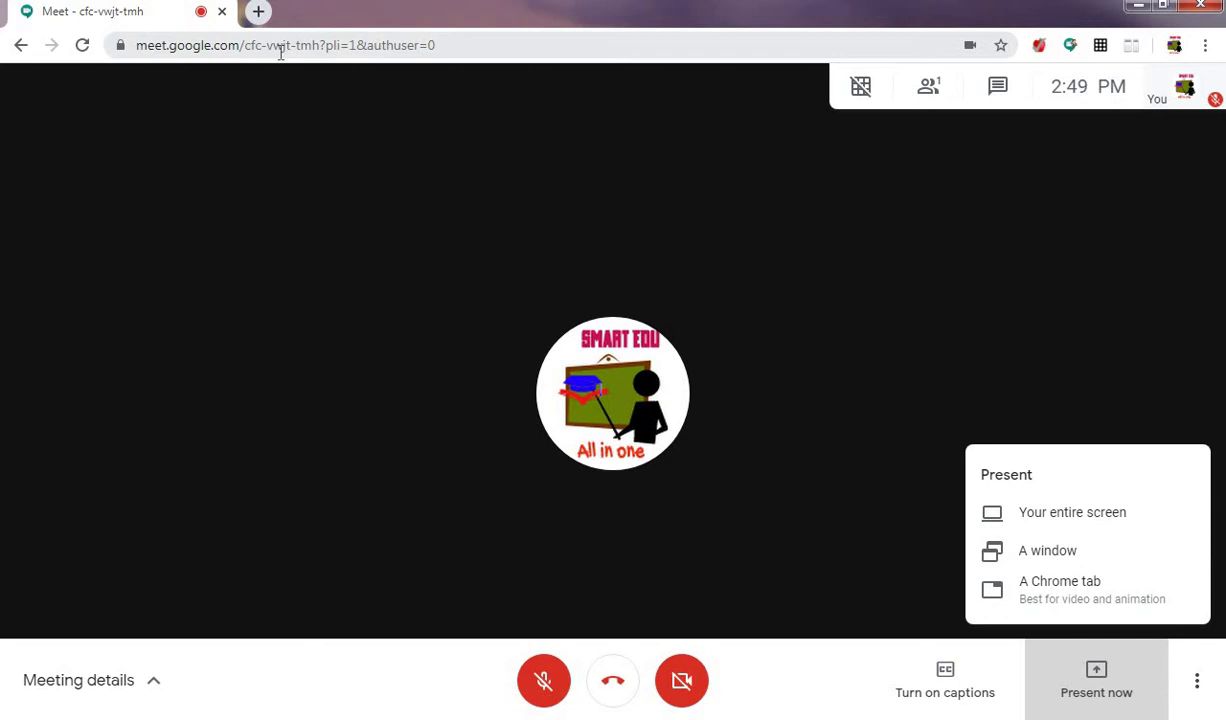
pyautogui.click(1117, 527)
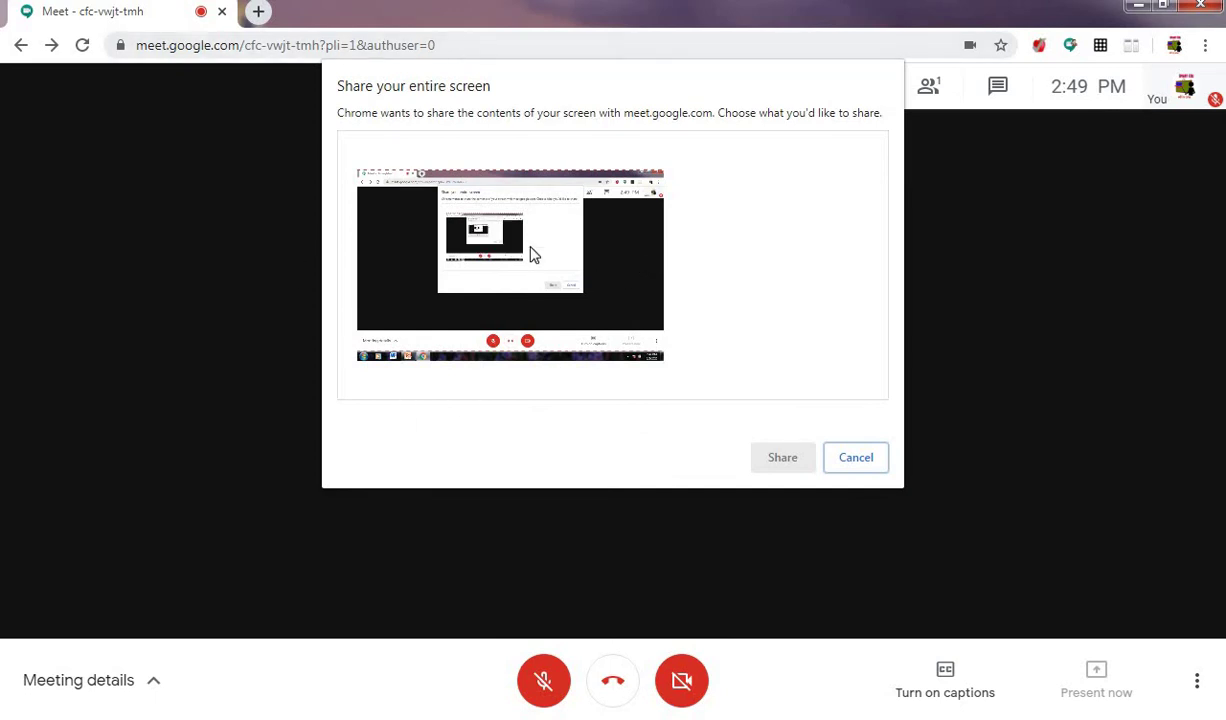
pyautogui.click(622, 254)
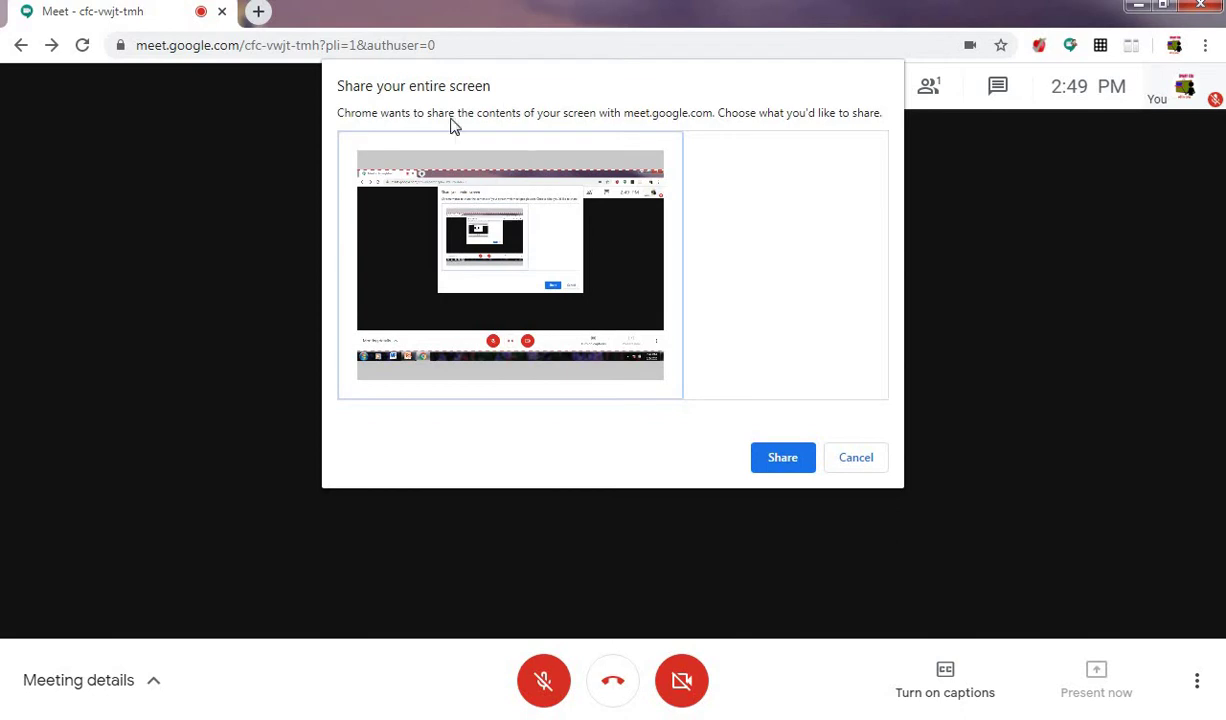
pyautogui.click(783, 458)
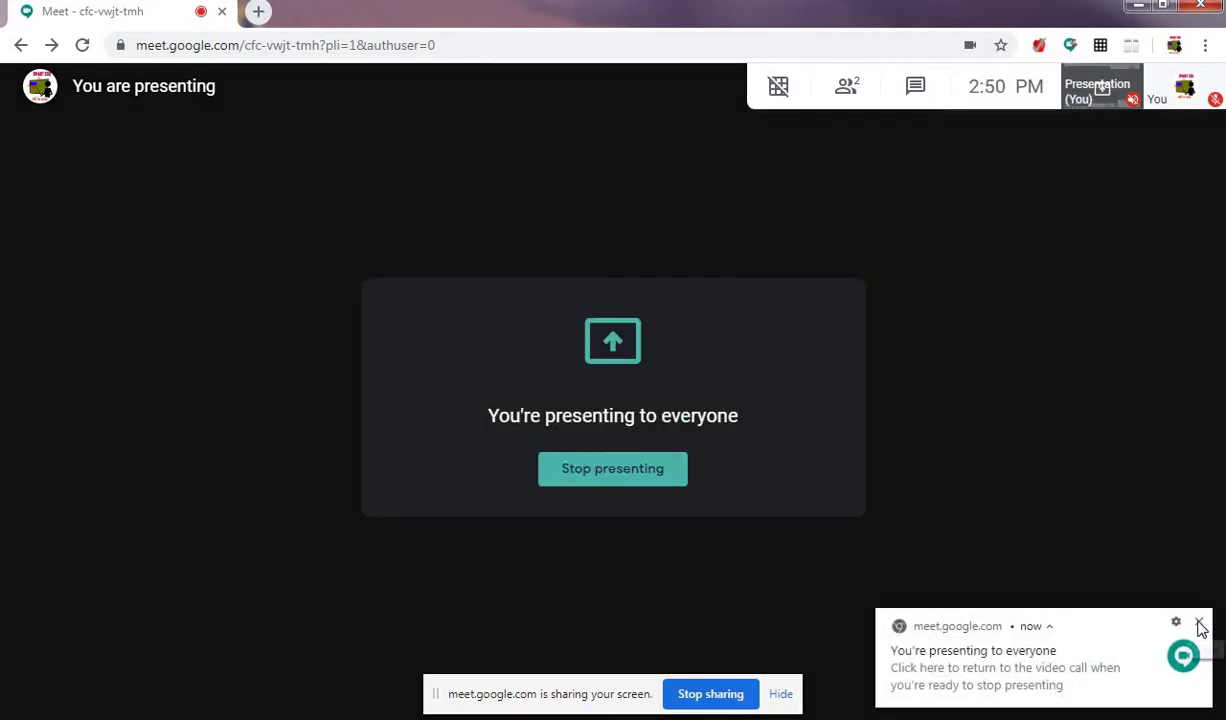
pyautogui.click(1201, 626)
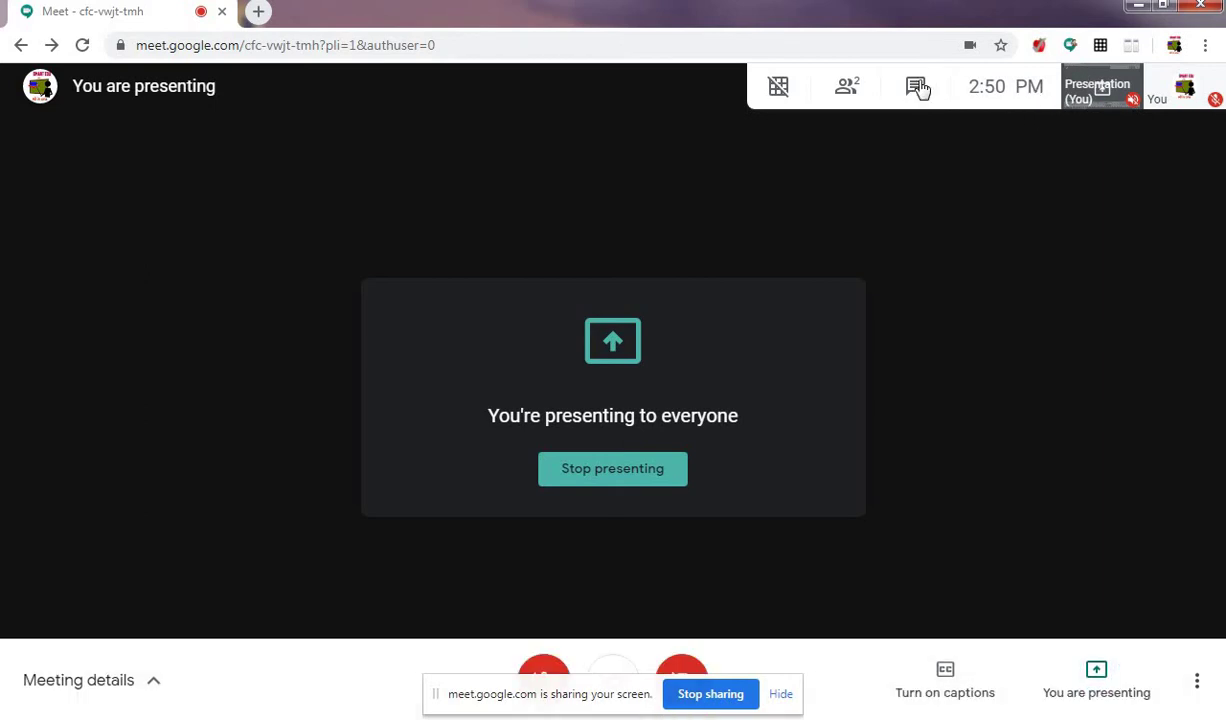
# - Pin your own presentation from the participants list, and open a new browser tab before returning to the meeting
pyautogui.click(849, 88)
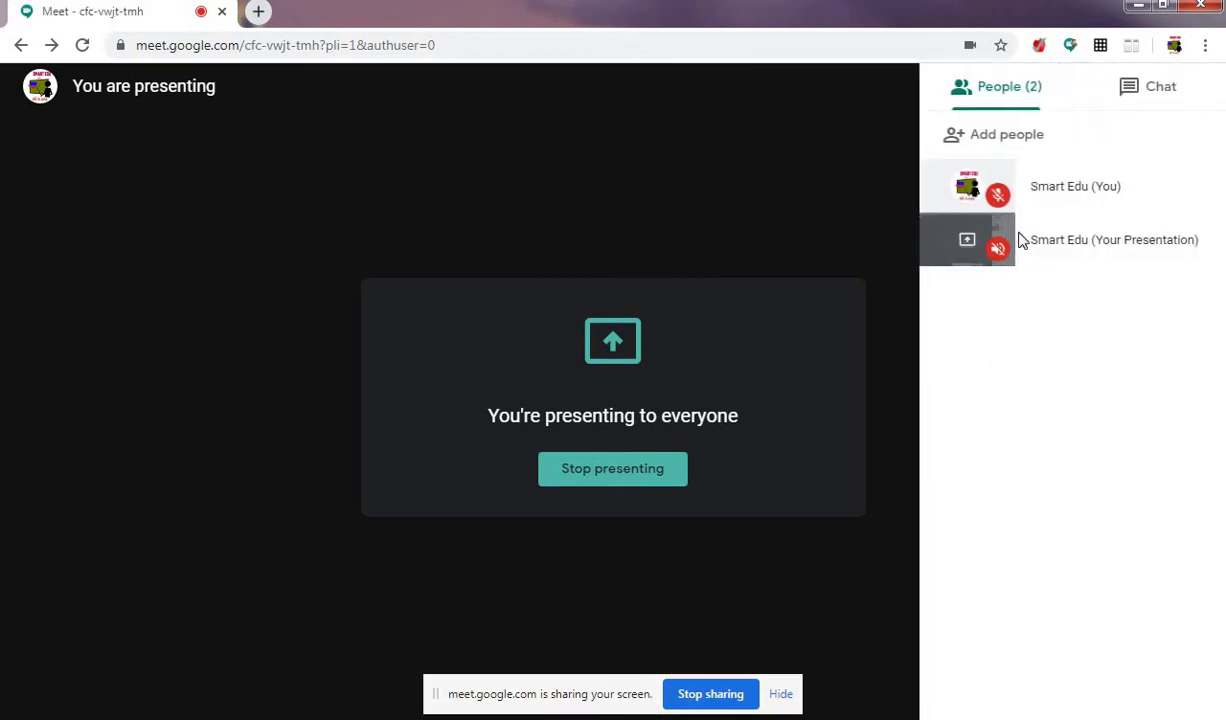
pyautogui.click(966, 245)
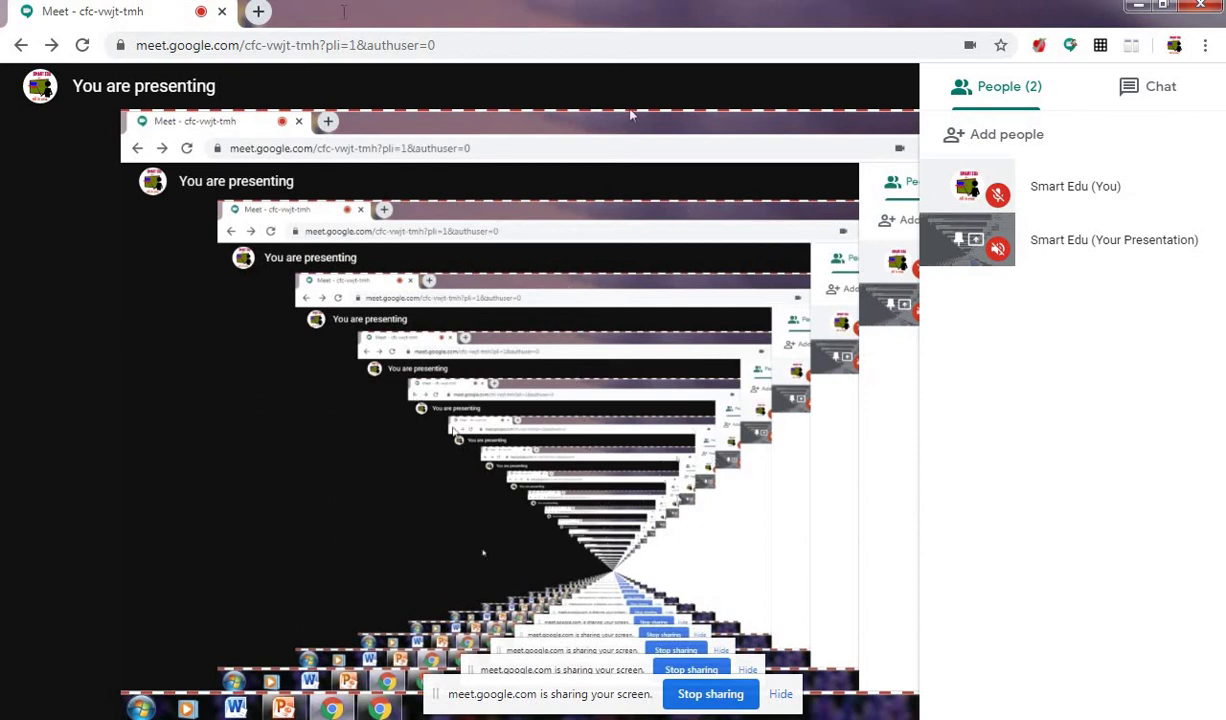
pyautogui.click(258, 12)
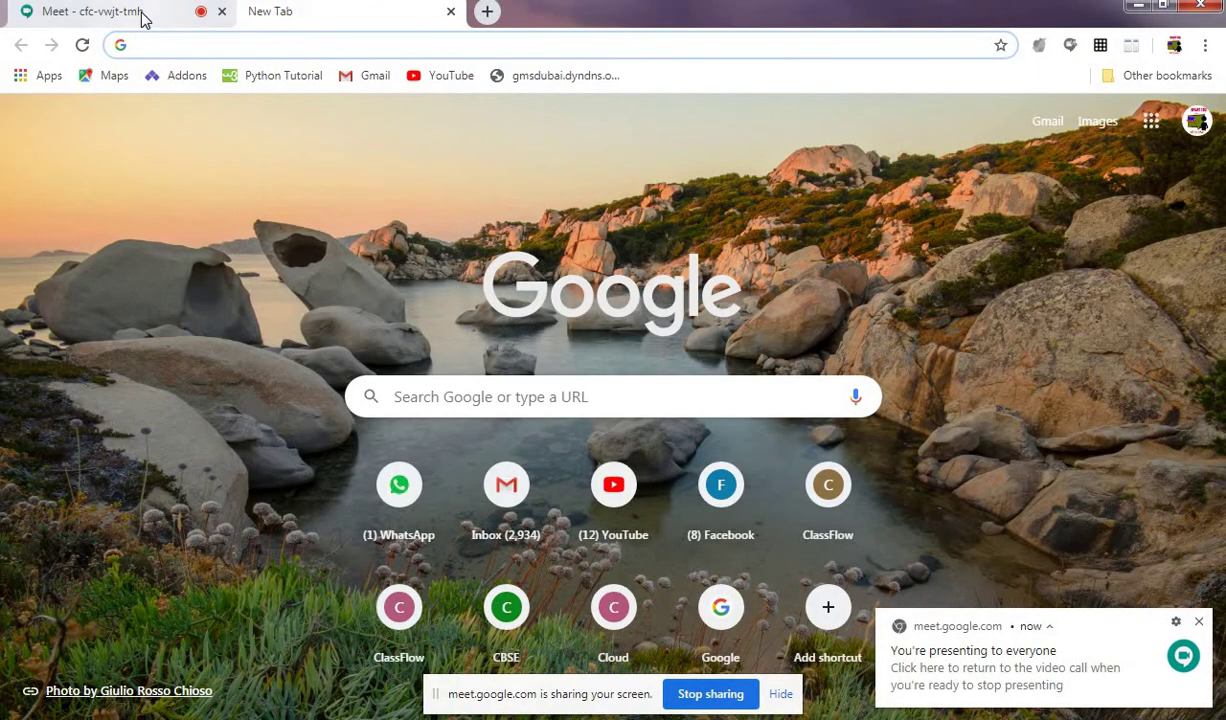
pyautogui.click(143, 14)
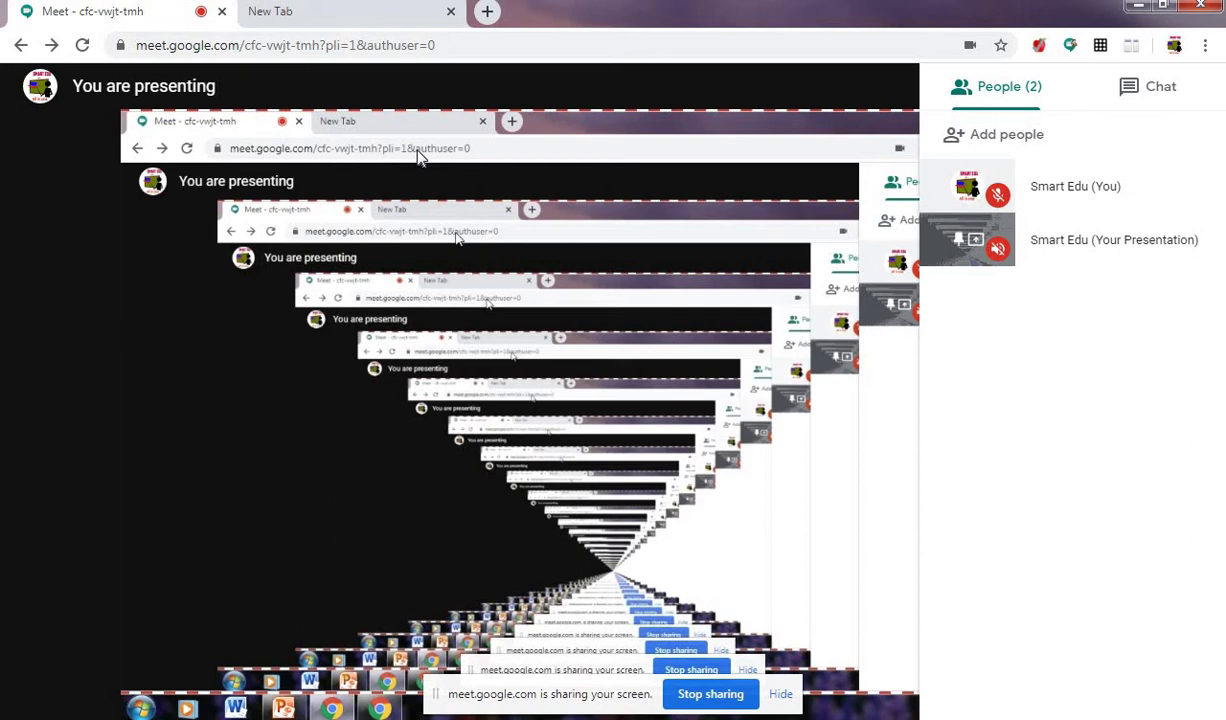
# - Unpin the presentation, briefly show the new tab to viewers, and close the participants list back in the meeting
pyautogui.click(960, 241)
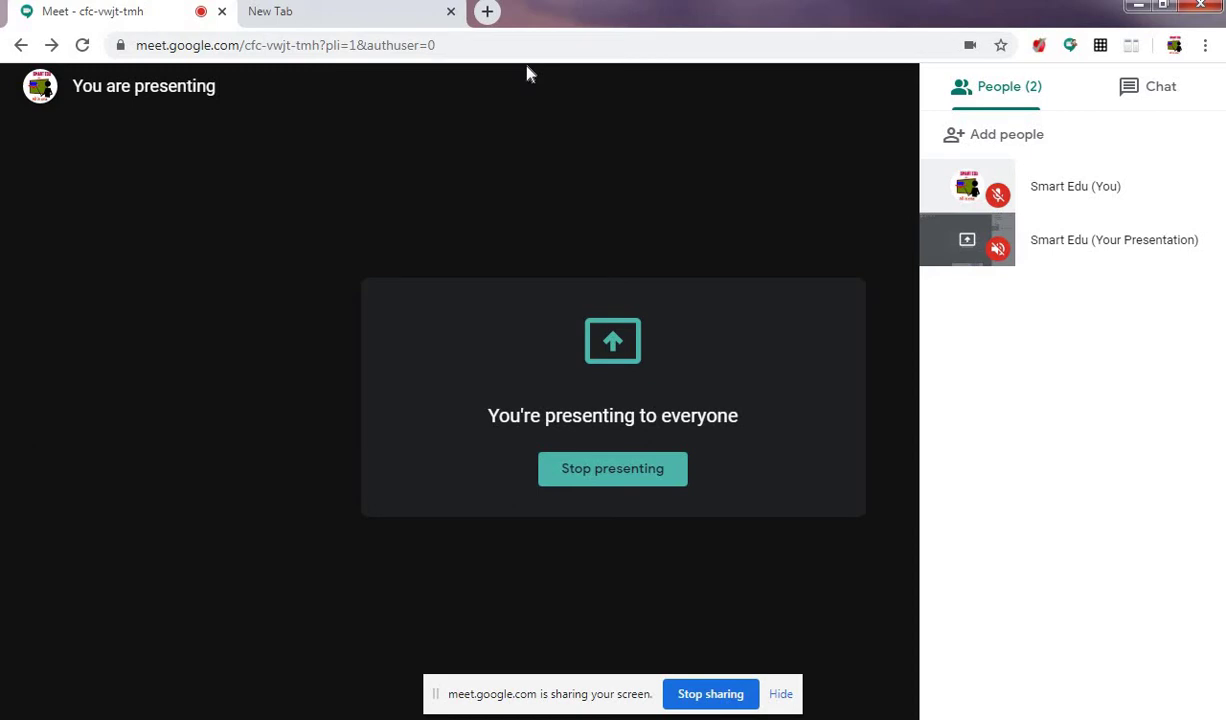
pyautogui.click(399, 26)
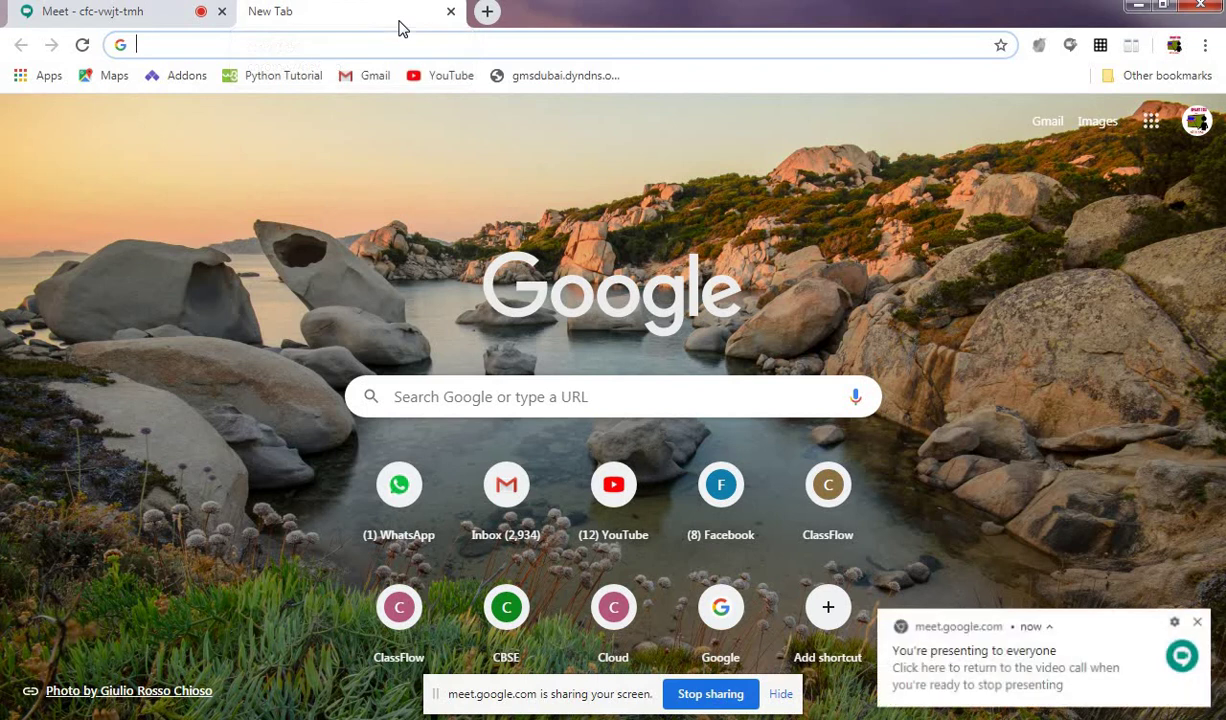
pyautogui.click(175, 17)
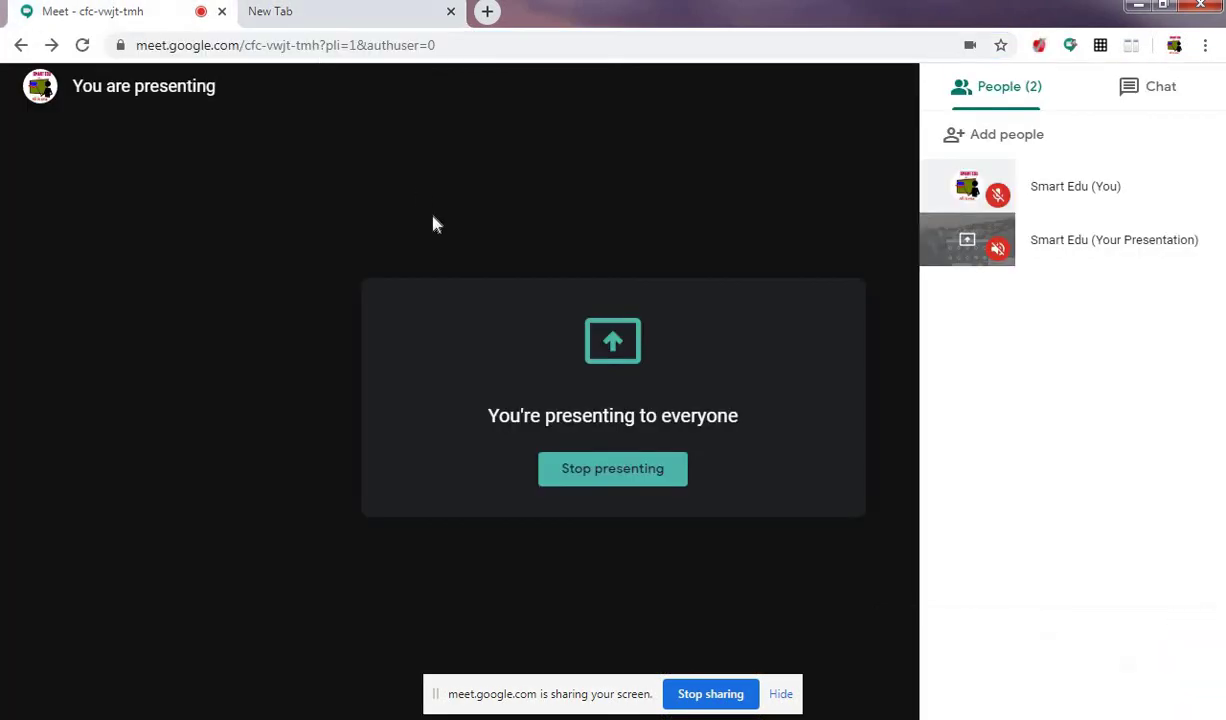
pyautogui.click(843, 195)
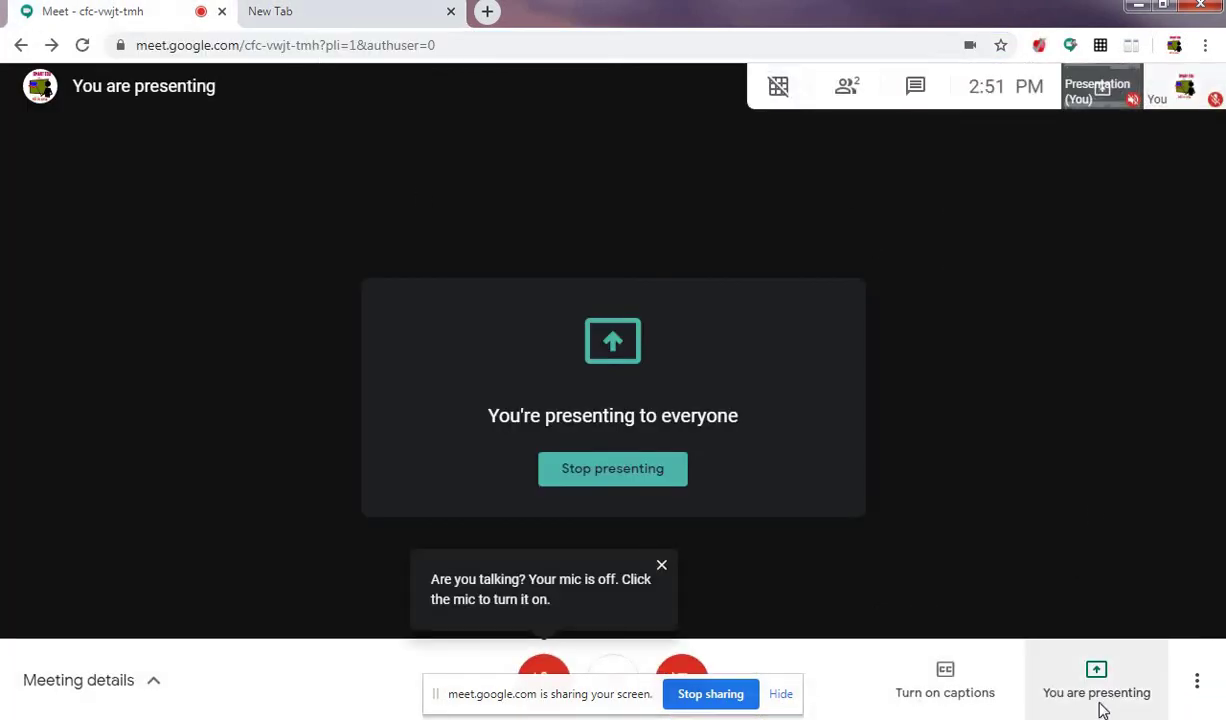
# - Stop presenting the entire screen and share the Presentation1 PowerPoint window instead, restoring it so it can be chosen
pyautogui.click(1103, 710)
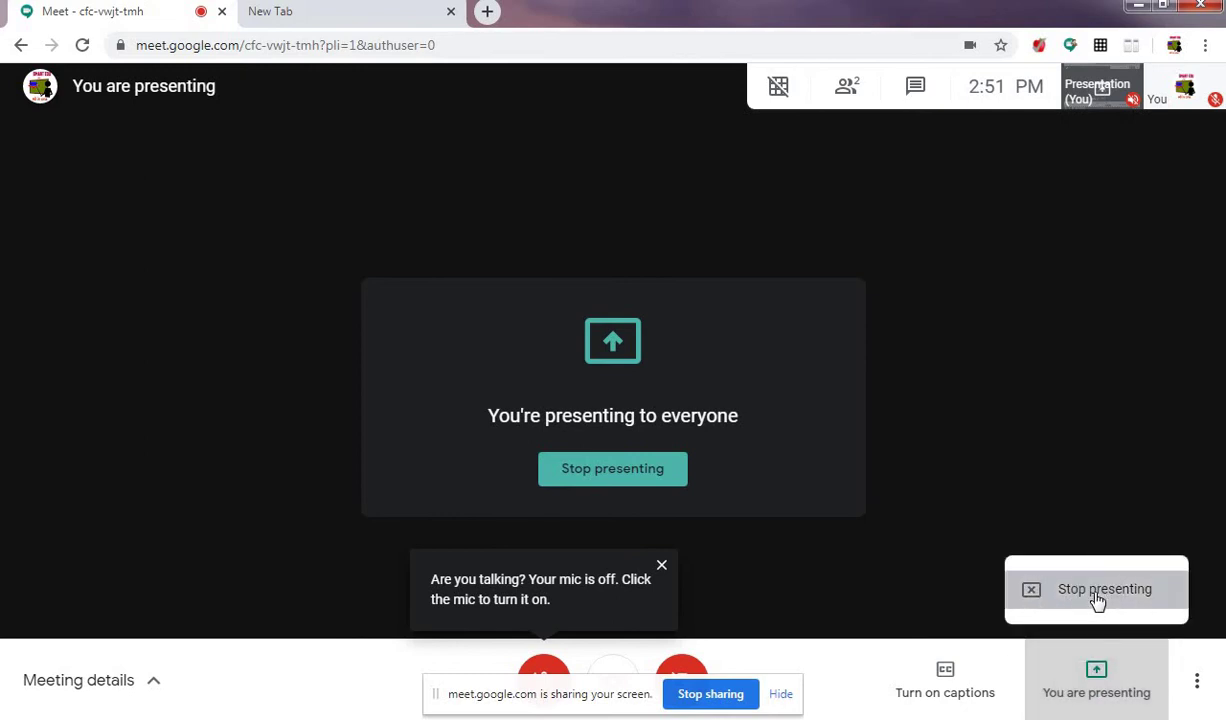
pyautogui.click(1098, 592)
pyautogui.click(1095, 672)
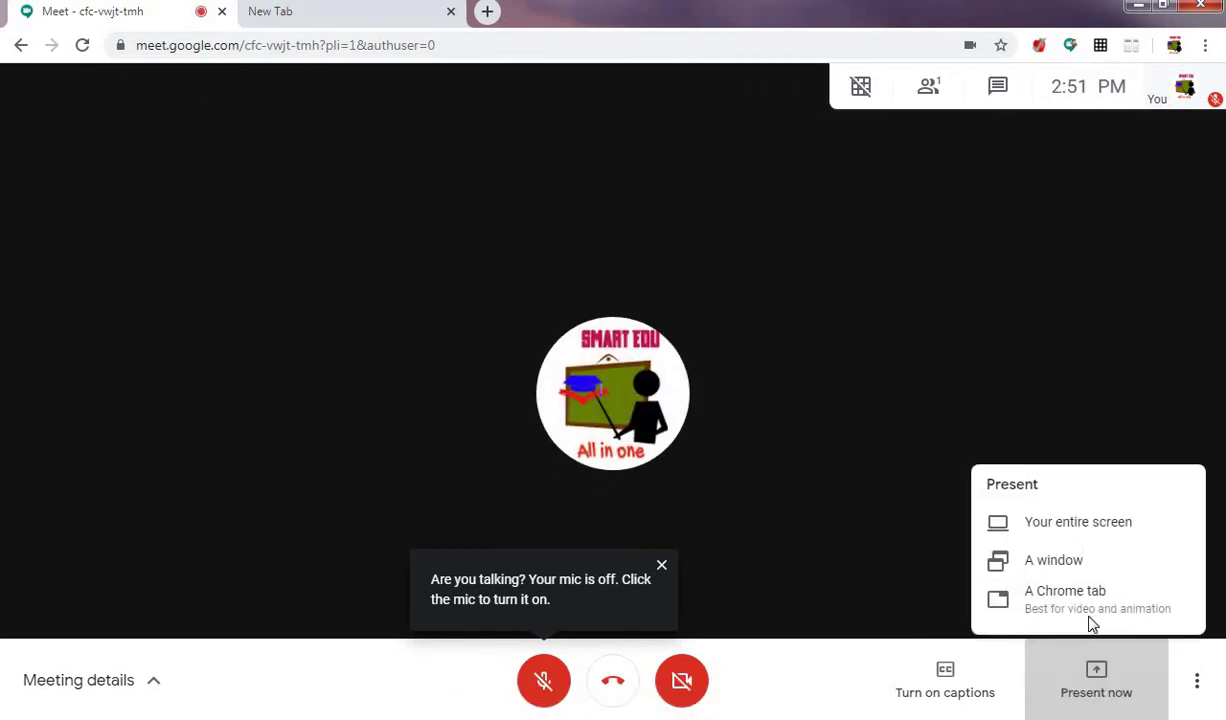
pyautogui.click(1078, 561)
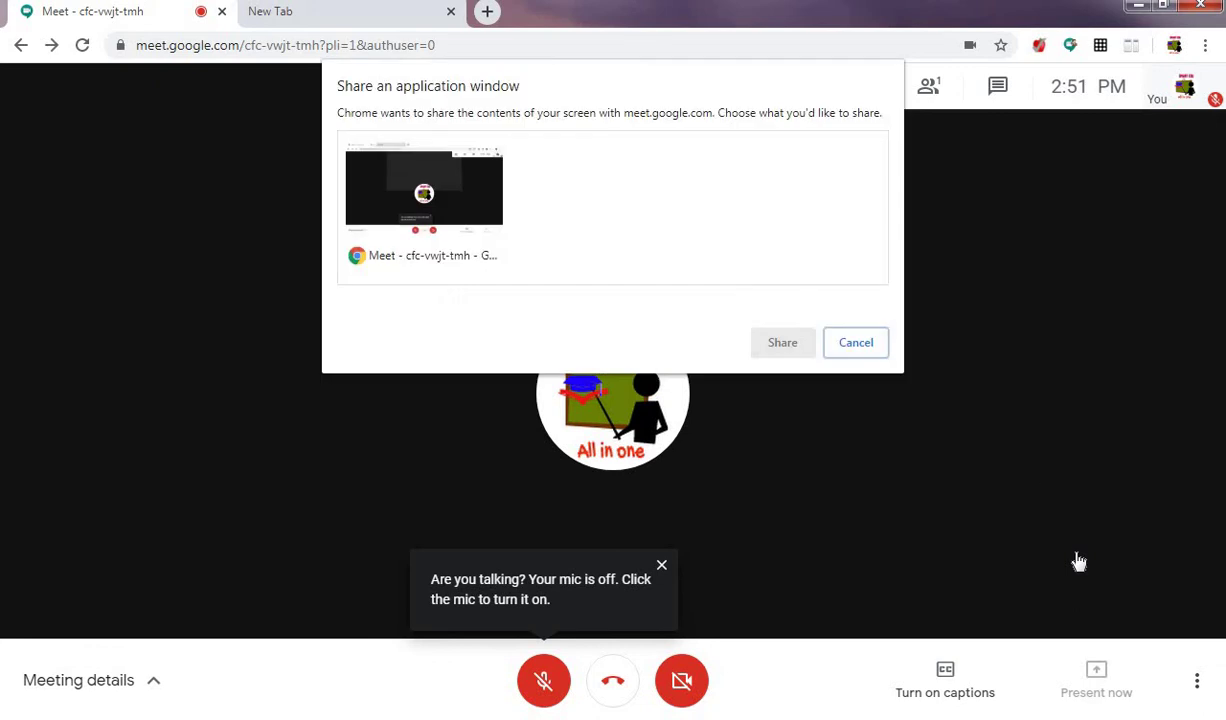
pyautogui.moveTo(203, 719)
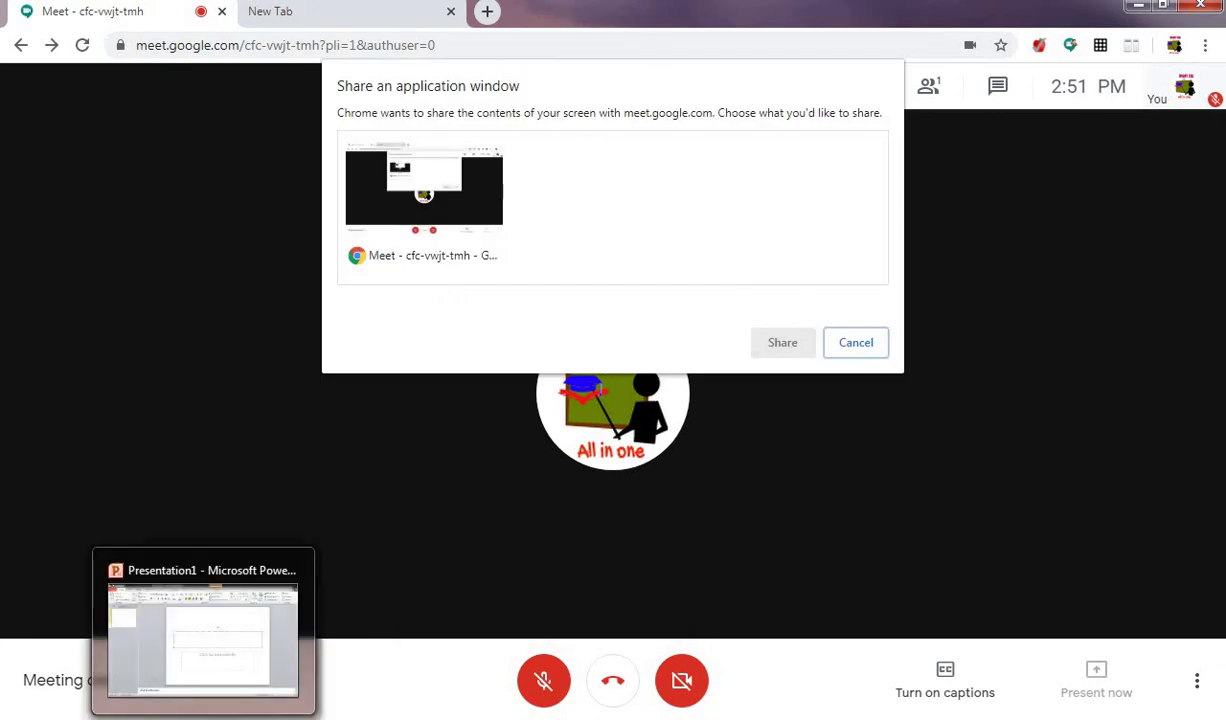
pyautogui.click(190, 625)
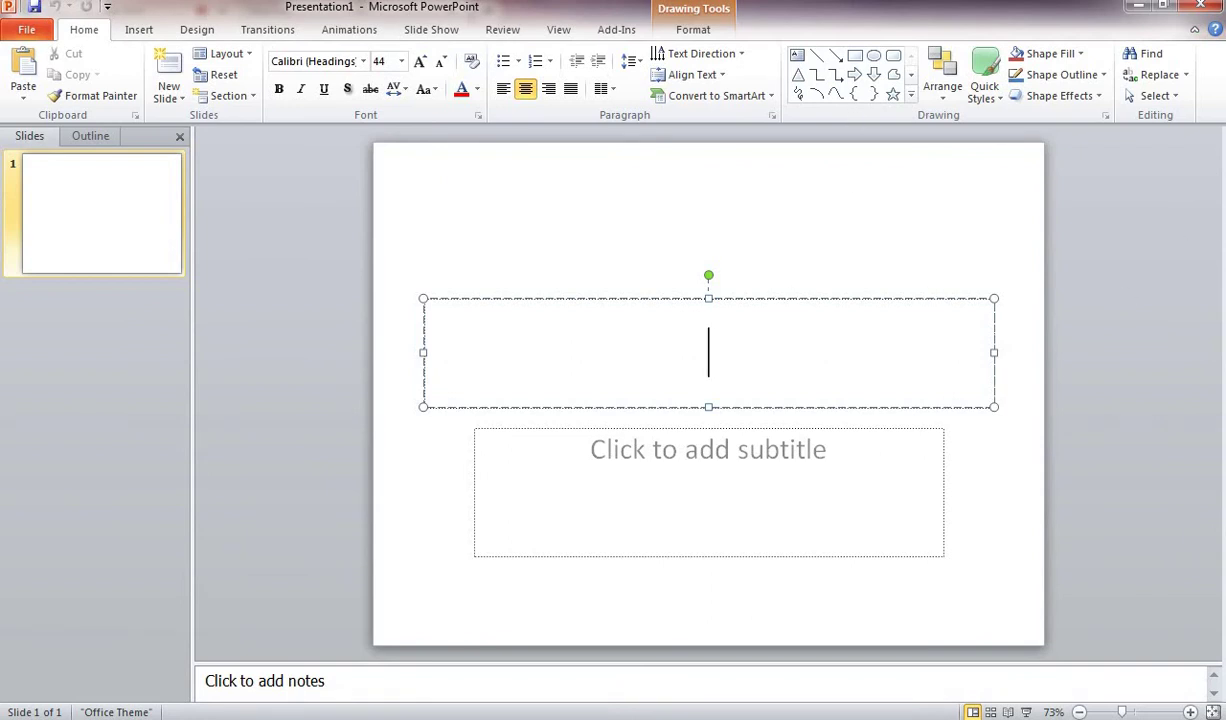
pyautogui.hotkey('alt', 'Tab')
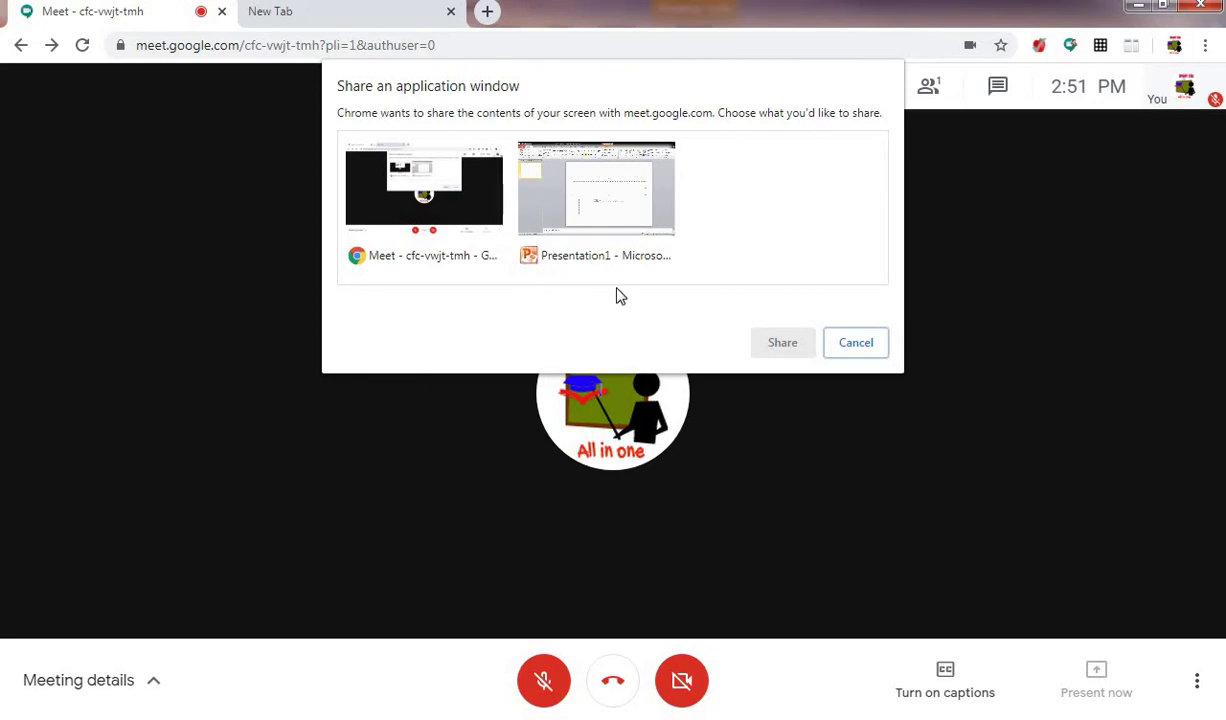
pyautogui.click(613, 209)
pyautogui.click(786, 344)
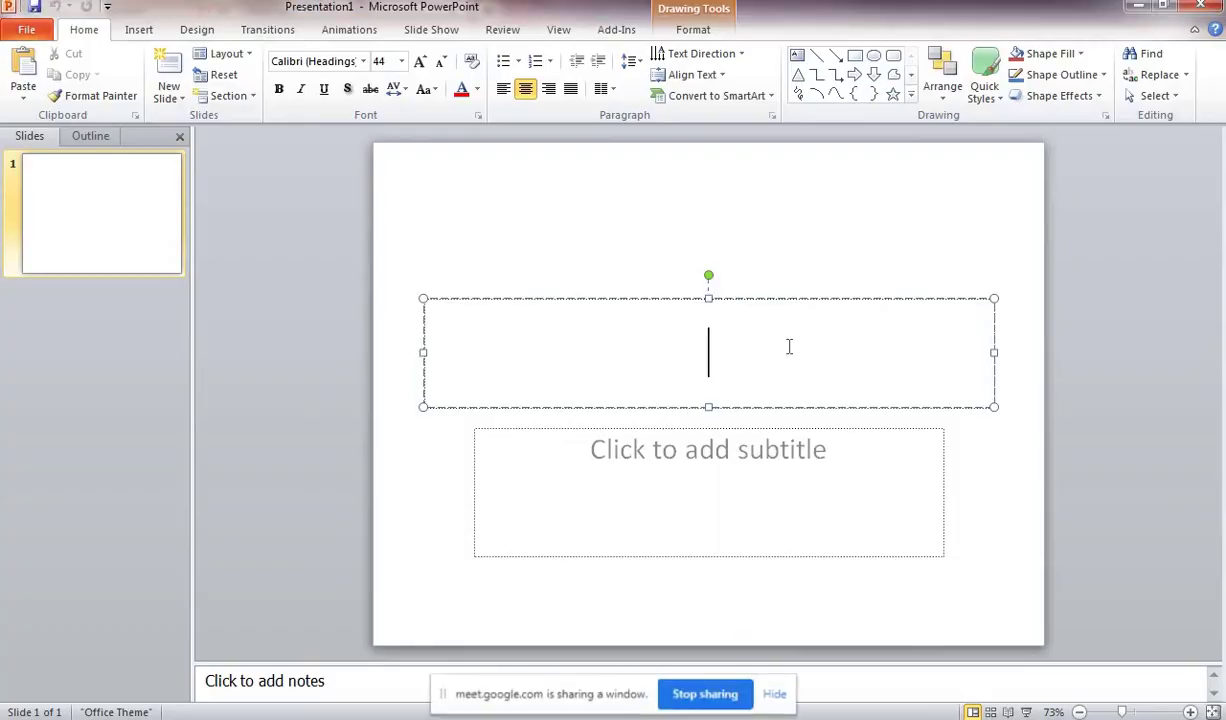
# - Return to the meeting in Chrome, pin the shared PowerPoint presentation in the main view and dismiss the notification
pyautogui.hotkey('alt', 'Tab')
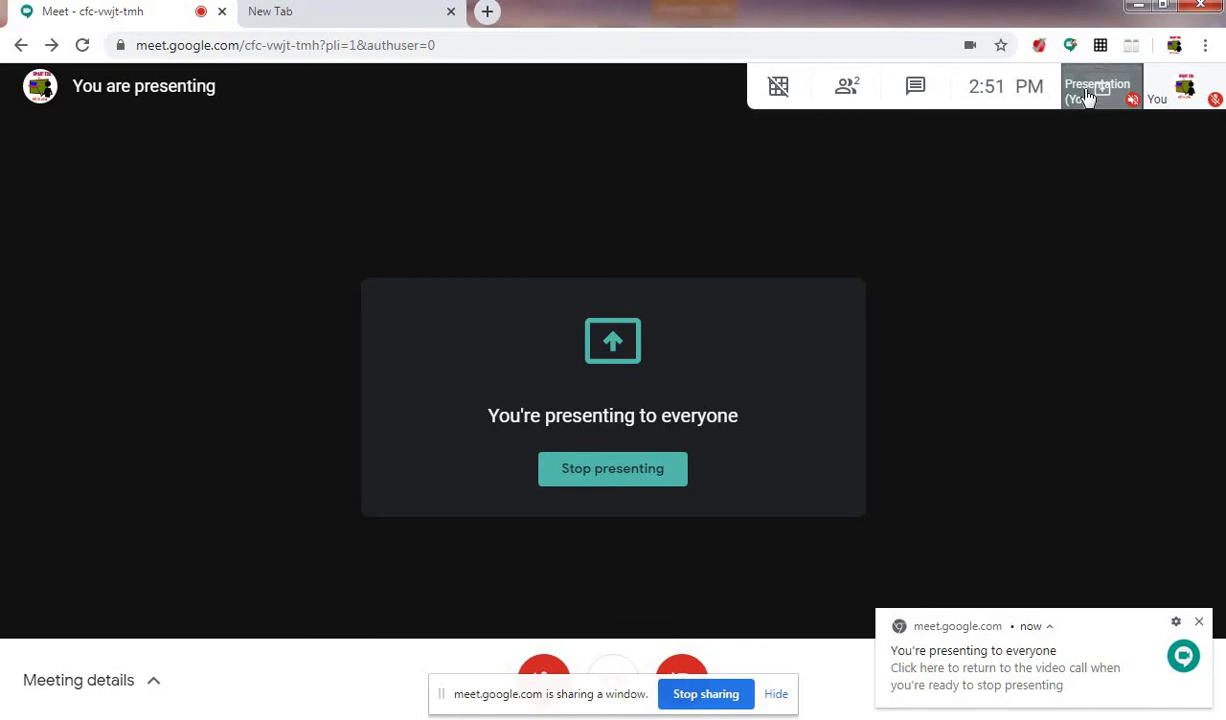
pyautogui.click(1088, 95)
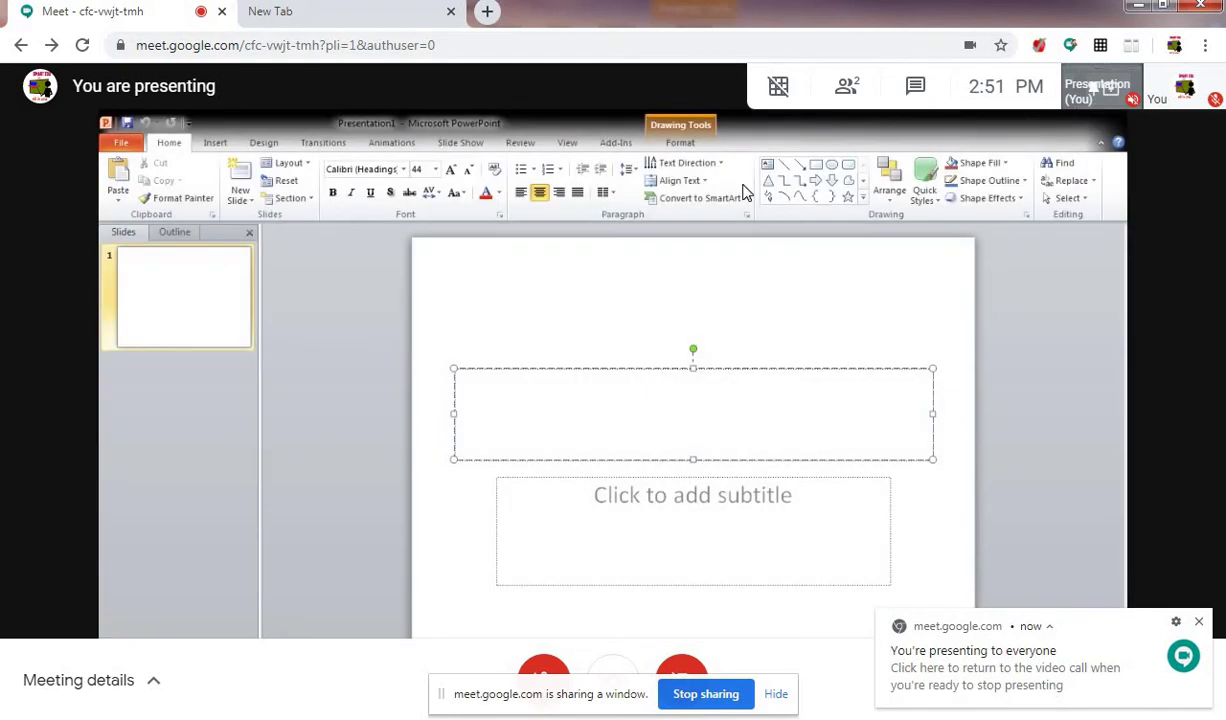
pyautogui.click(1199, 623)
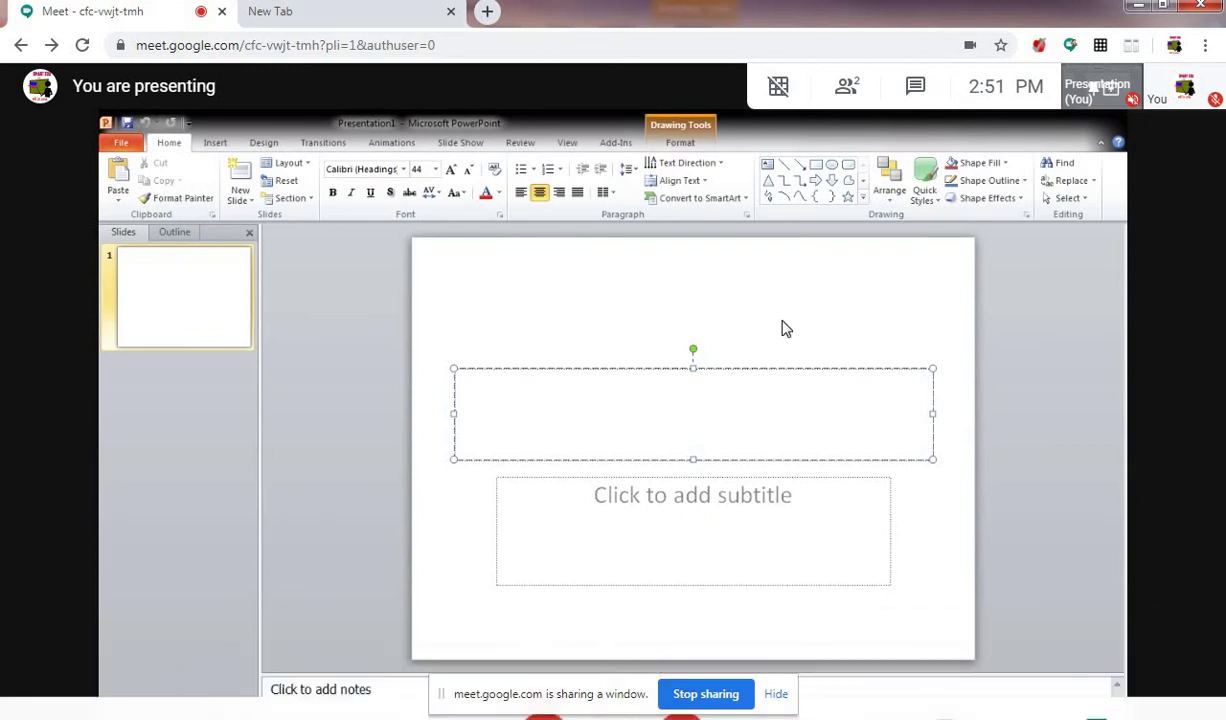
# - Open another new tab, close both blank tabs, and stop sharing the PowerPoint window
pyautogui.click(486, 12)
pyautogui.click(427, 16)
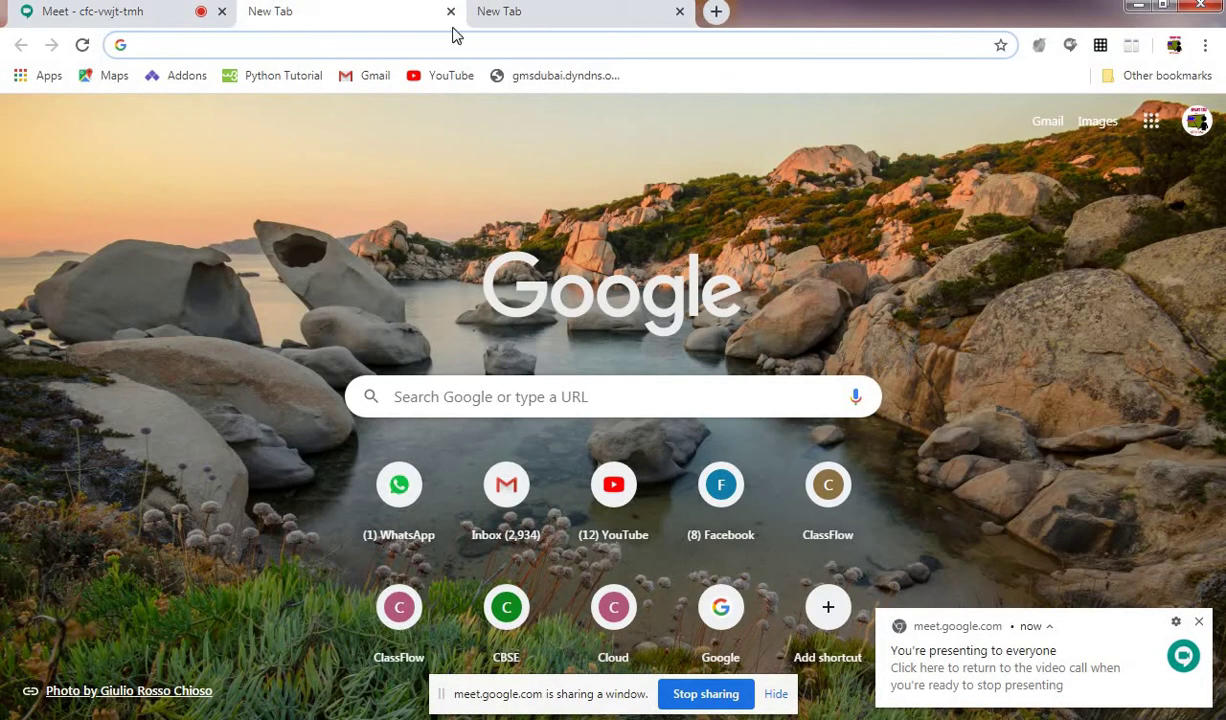
pyautogui.click(680, 11)
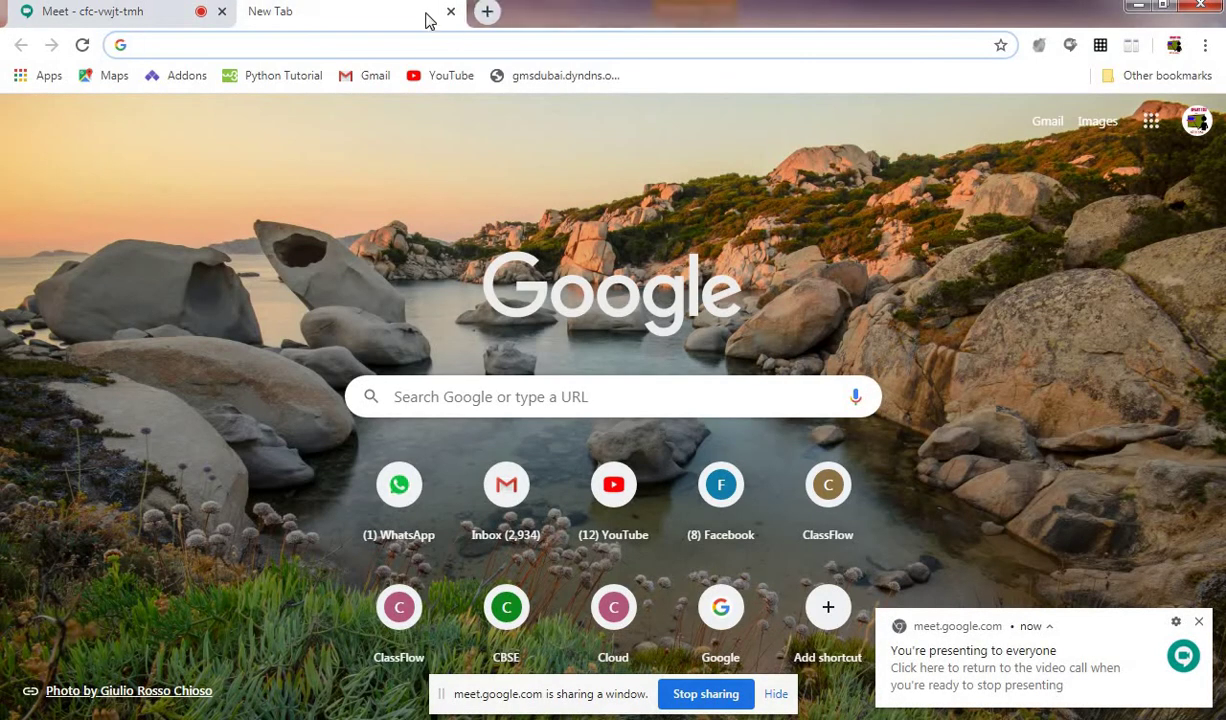
pyautogui.click(449, 12)
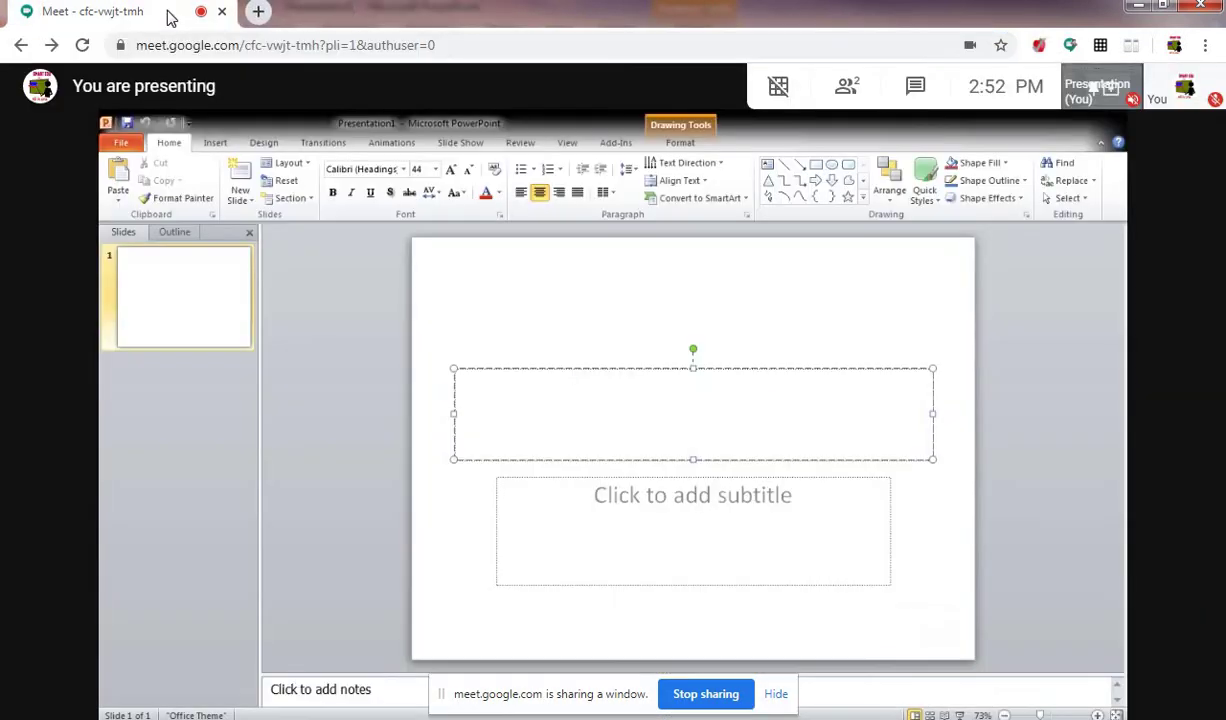
pyautogui.click(720, 695)
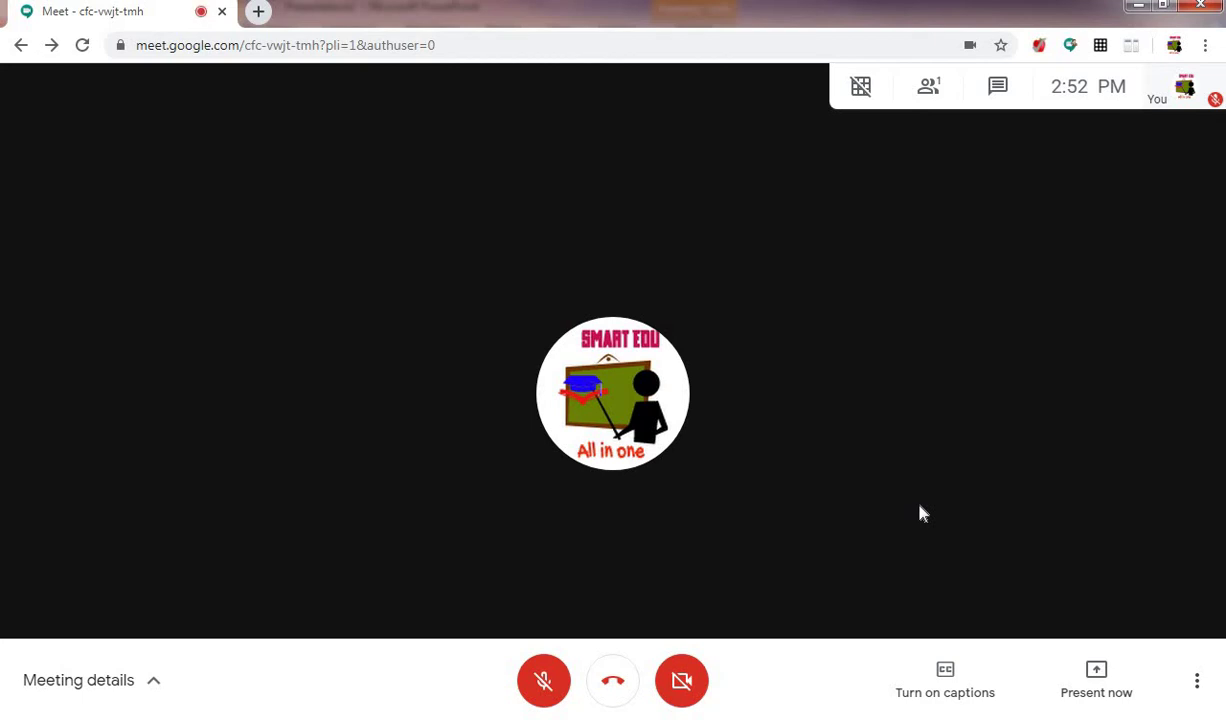
# - Open a blank tab, present it to the meeting as a Chrome tab with audio, and pin the presentation in the main view
pyautogui.click(1097, 679)
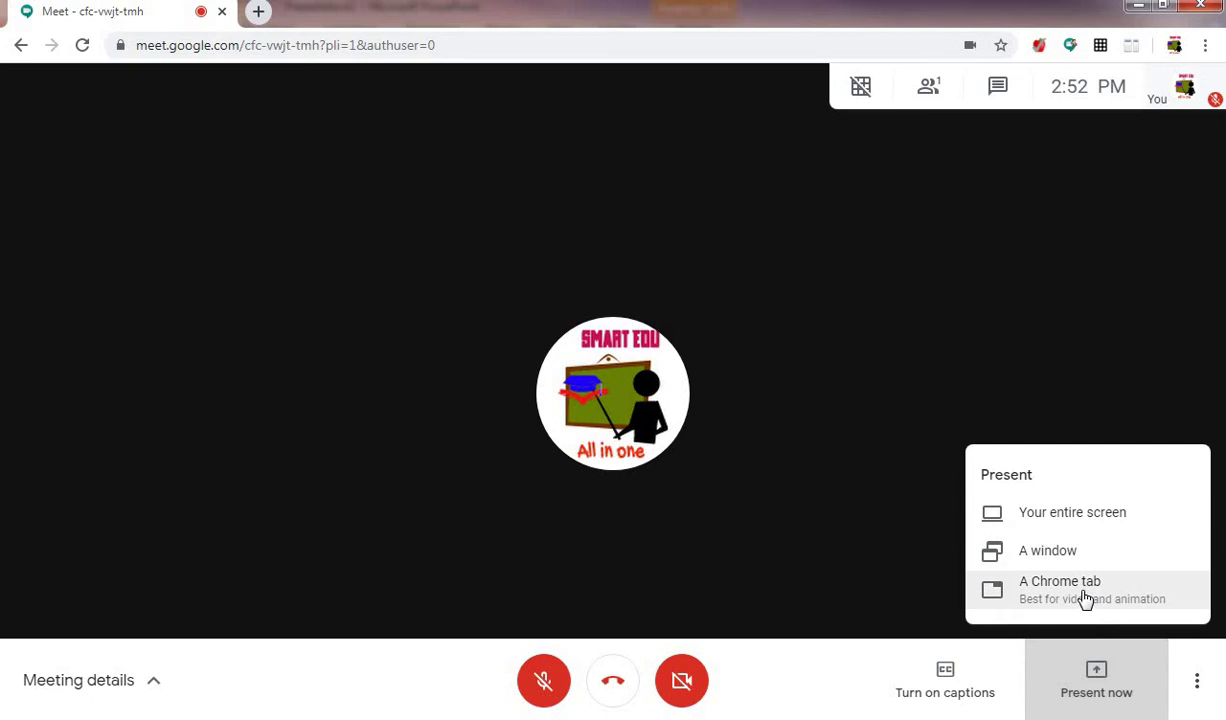
pyautogui.click(1085, 598)
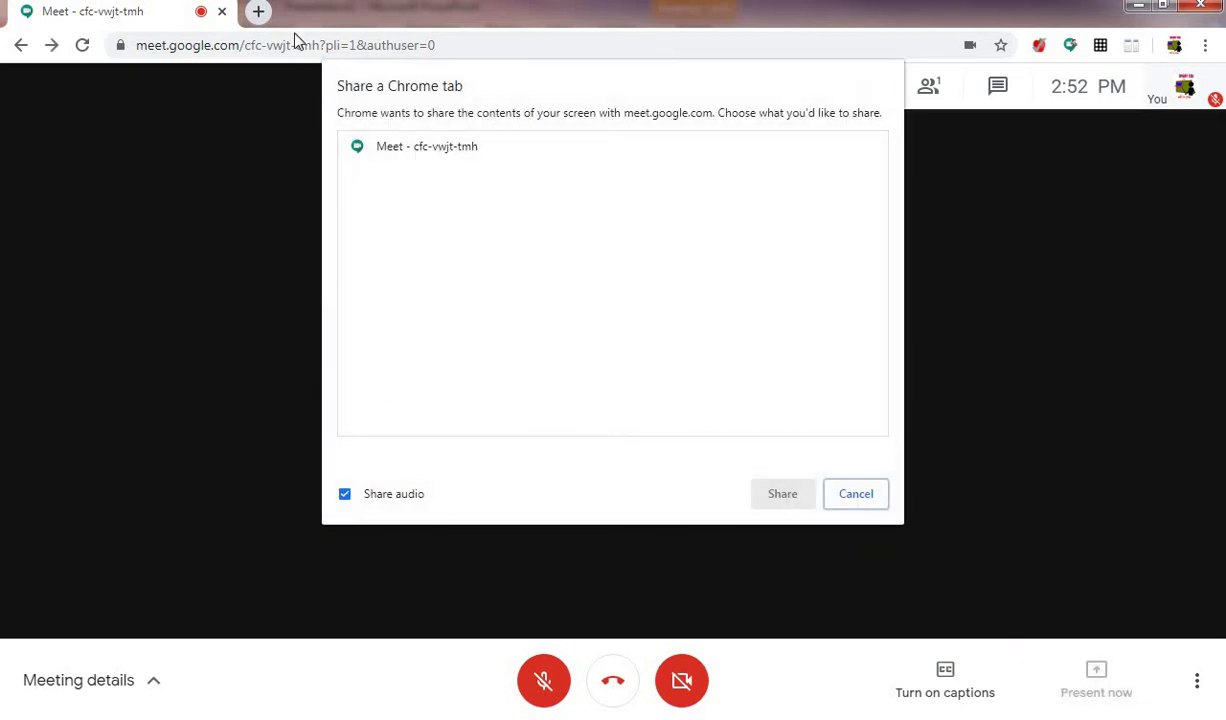
pyautogui.click(250, 11)
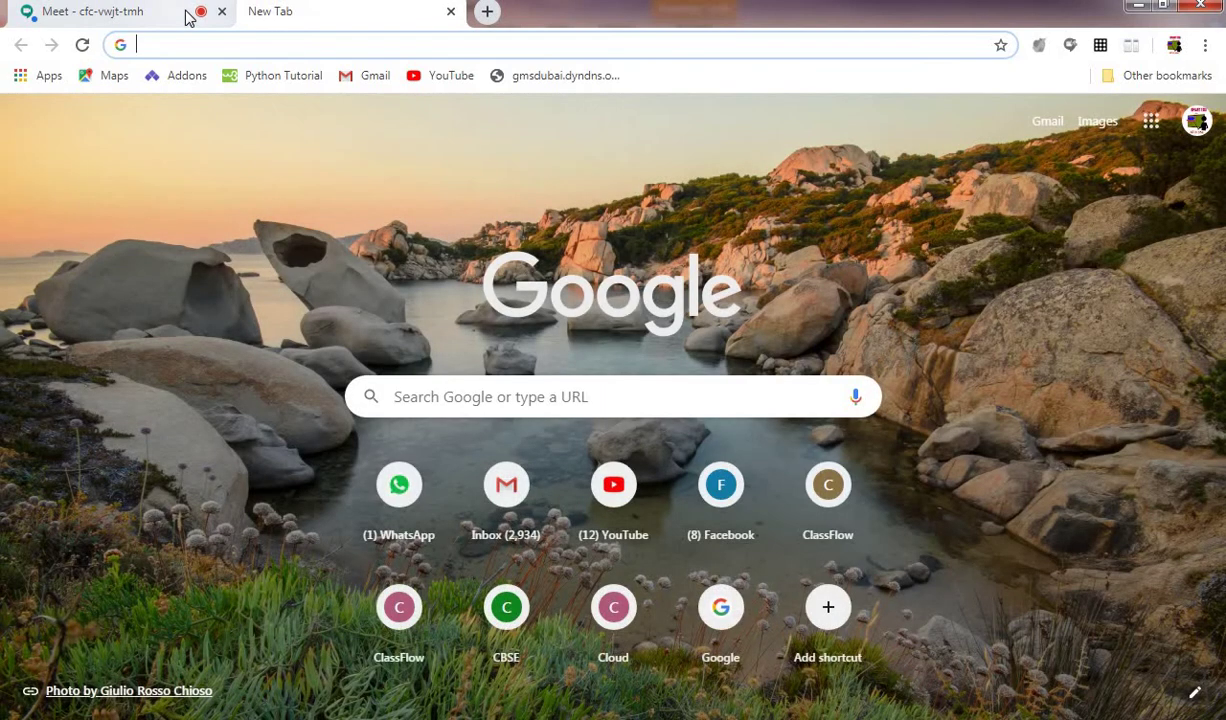
pyautogui.click(186, 12)
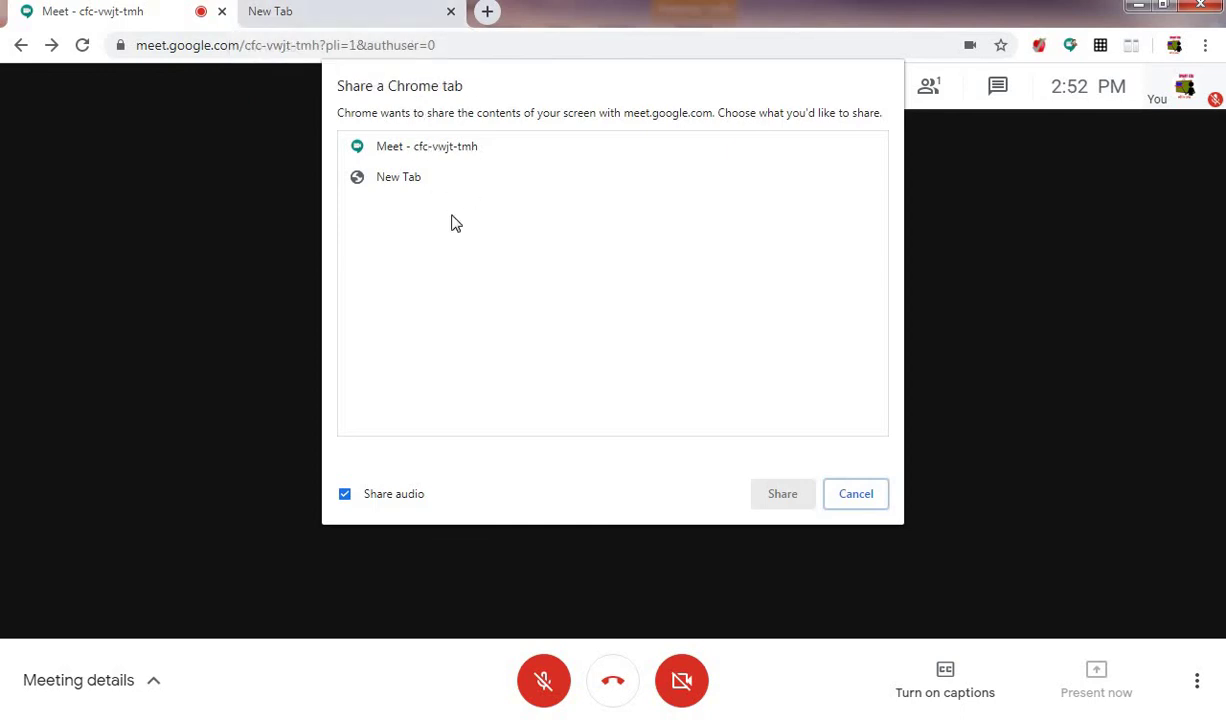
pyautogui.click(410, 186)
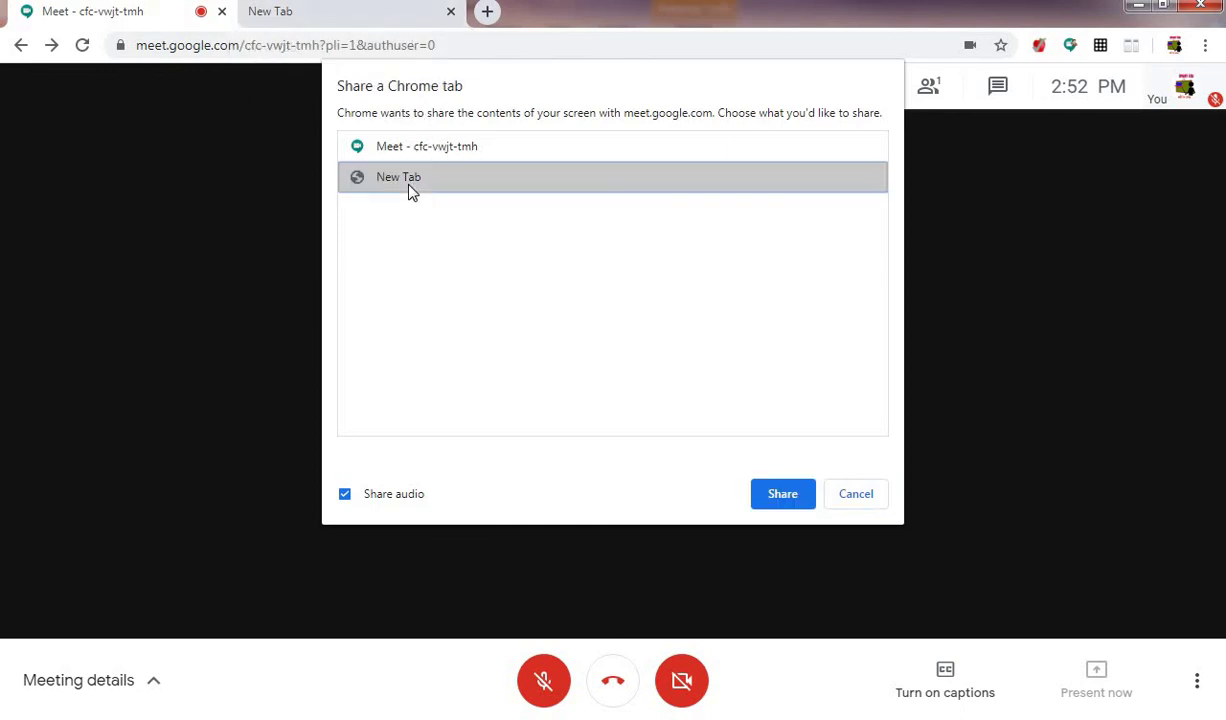
pyautogui.click(784, 498)
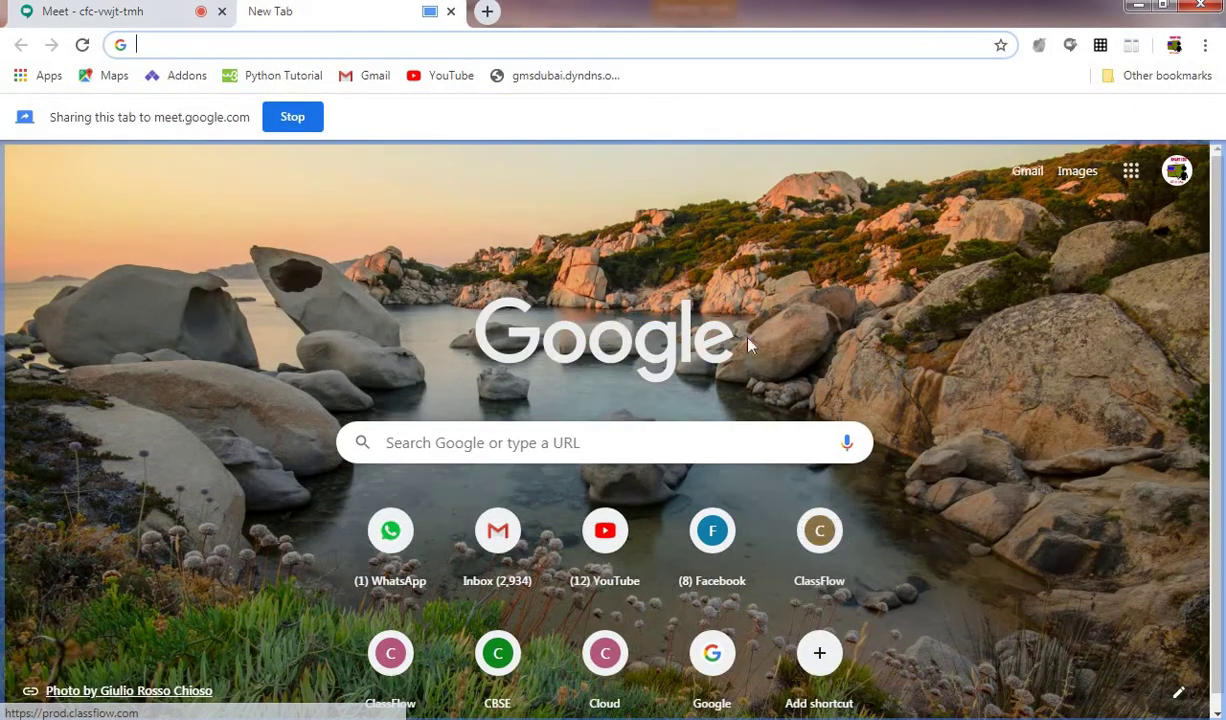
pyautogui.click(167, 17)
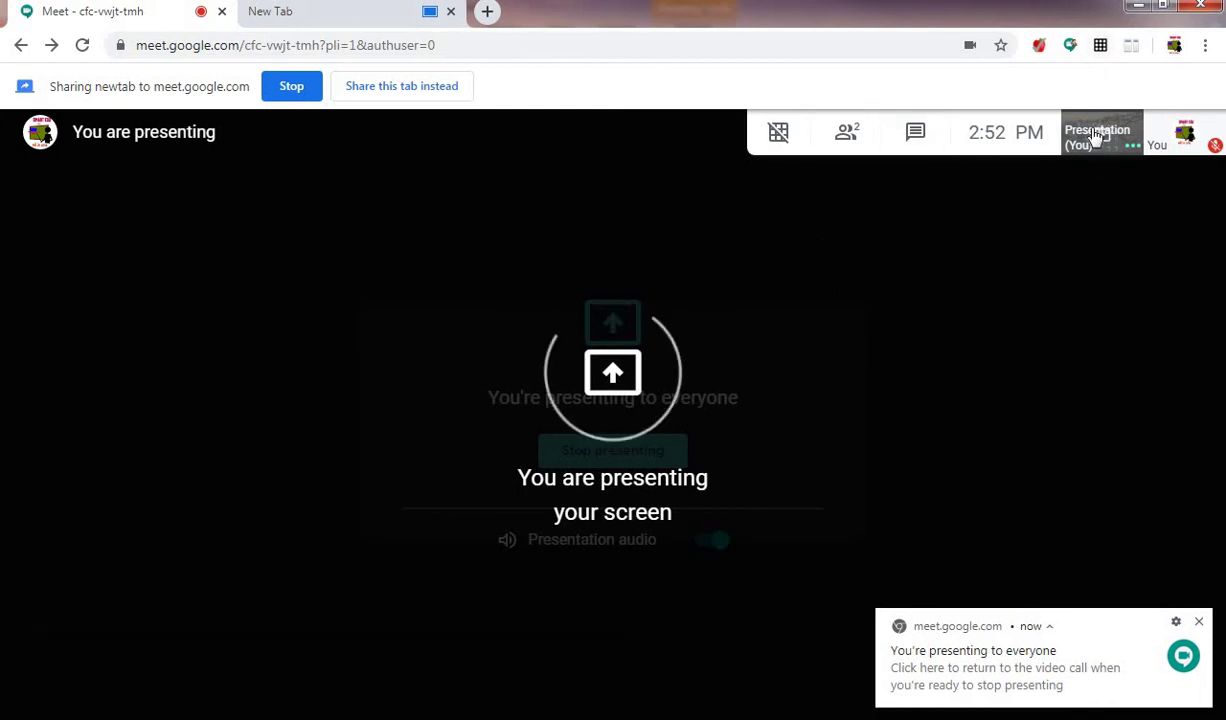
pyautogui.click(1095, 137)
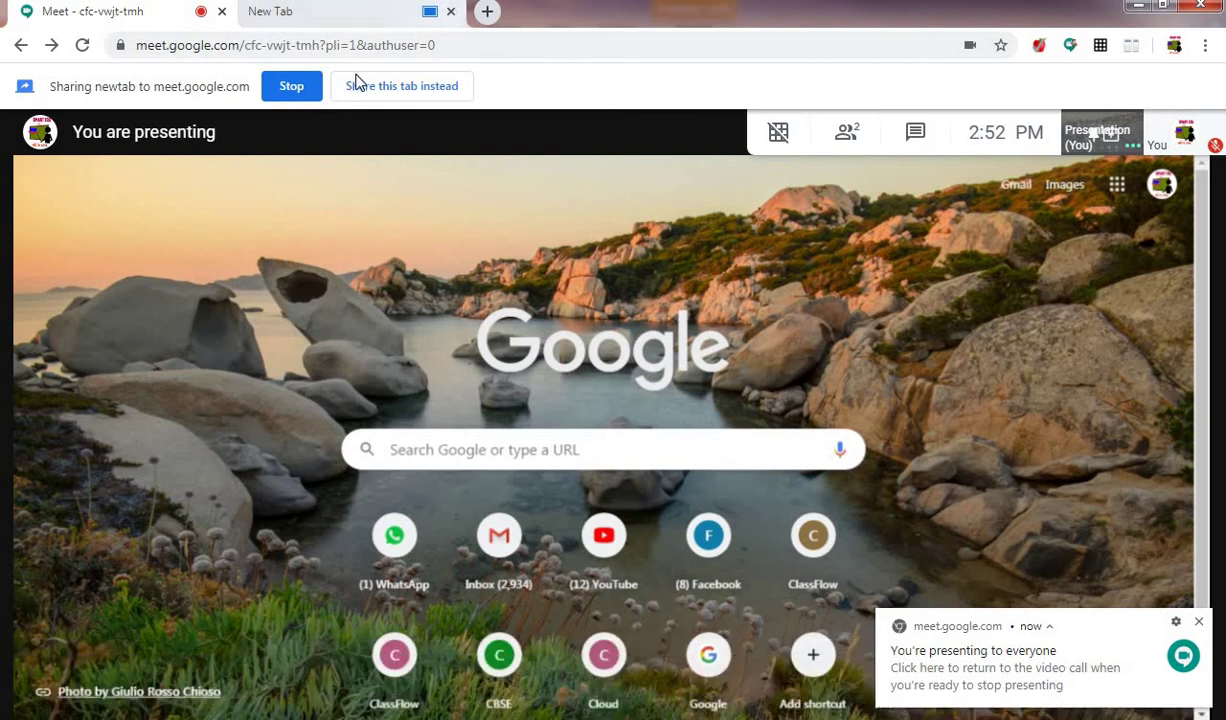
# - Stop presenting the Chrome tab, close the blank tab and dismiss the presenting notification
pyautogui.click(295, 90)
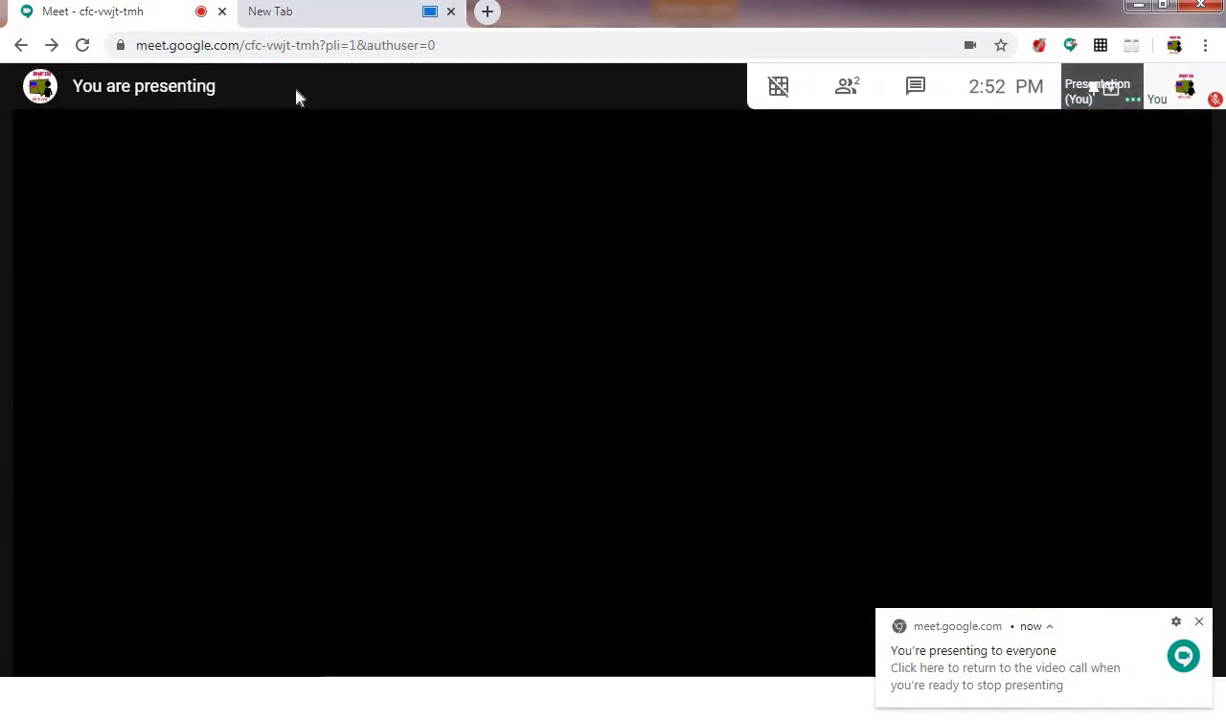
pyautogui.click(451, 12)
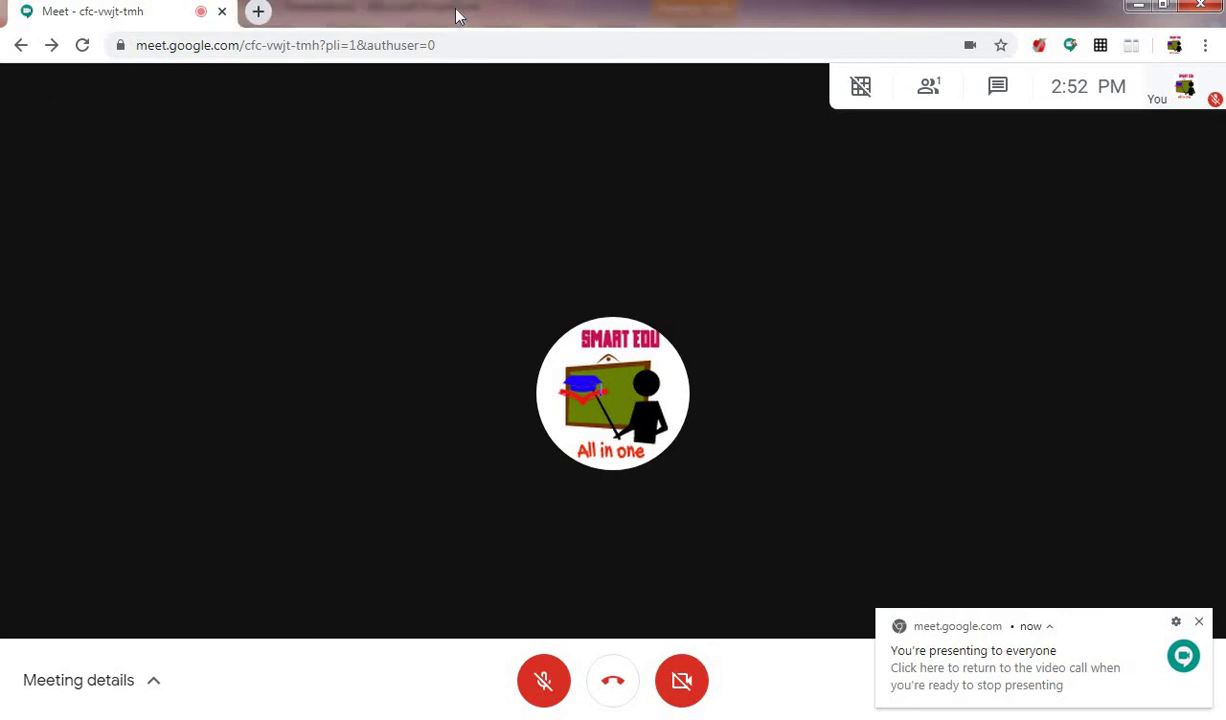
pyautogui.click(1200, 625)
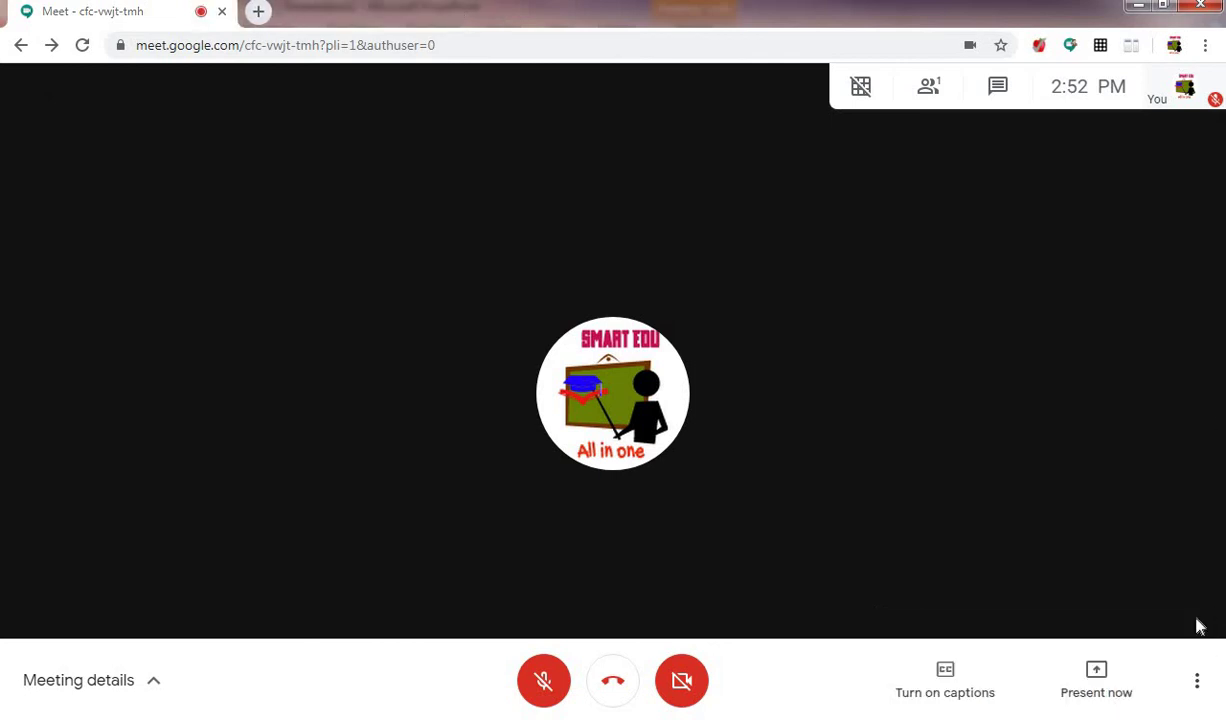
pyautogui.click(1100, 677)
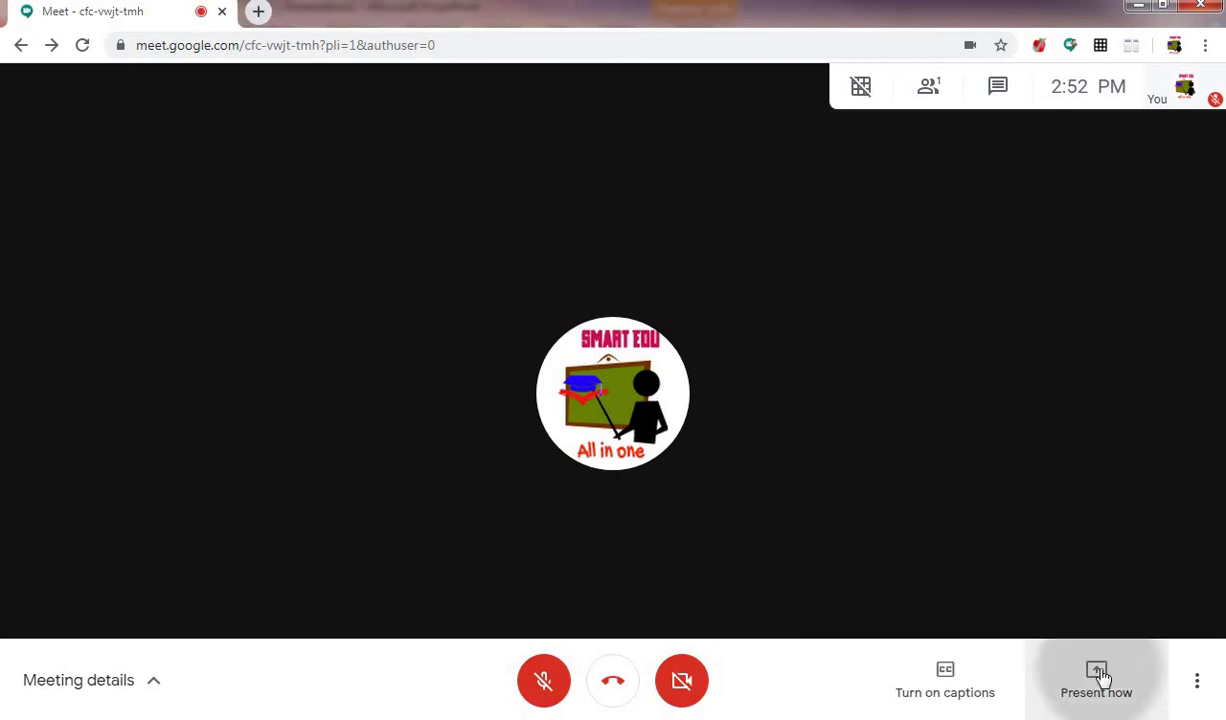
pyautogui.click(1112, 336)
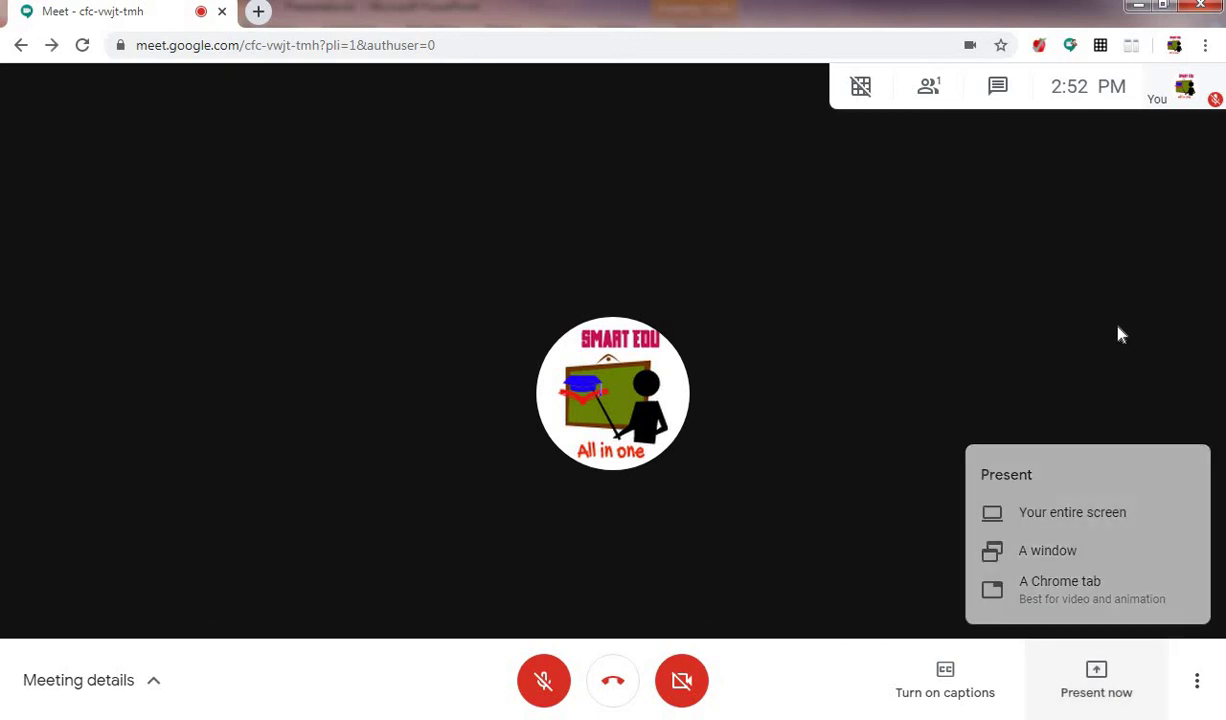
pyautogui.click(1198, 686)
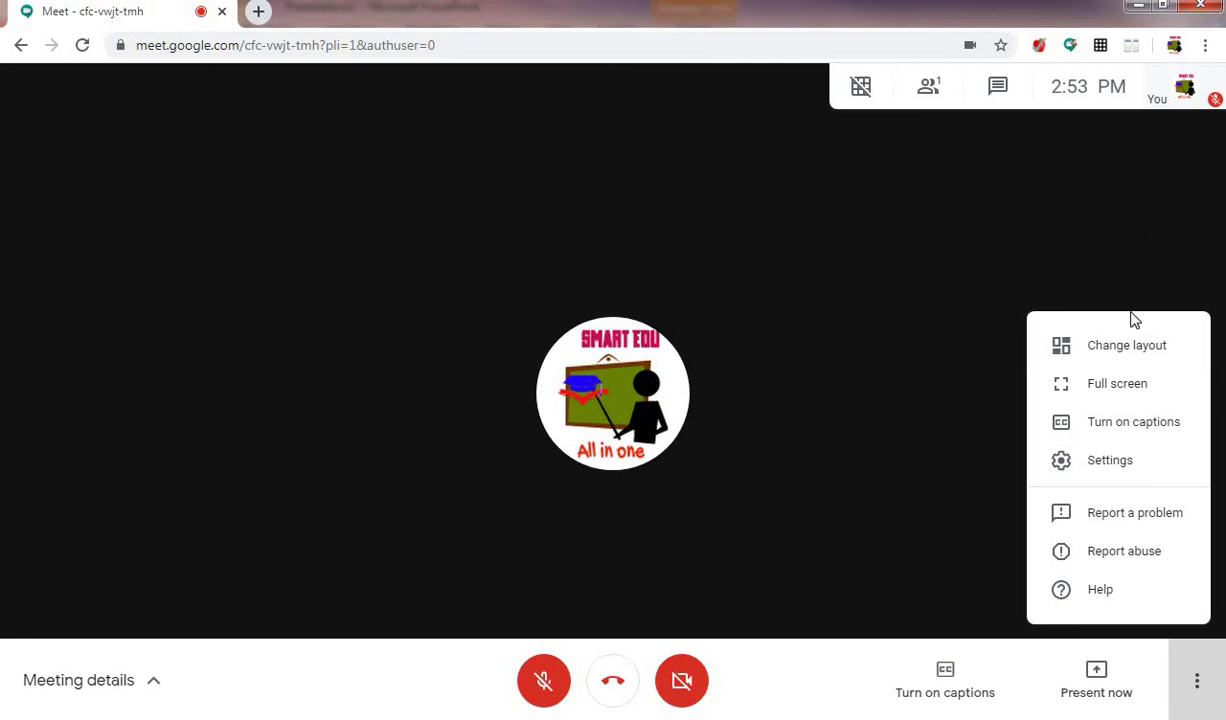
pyautogui.click(1066, 300)
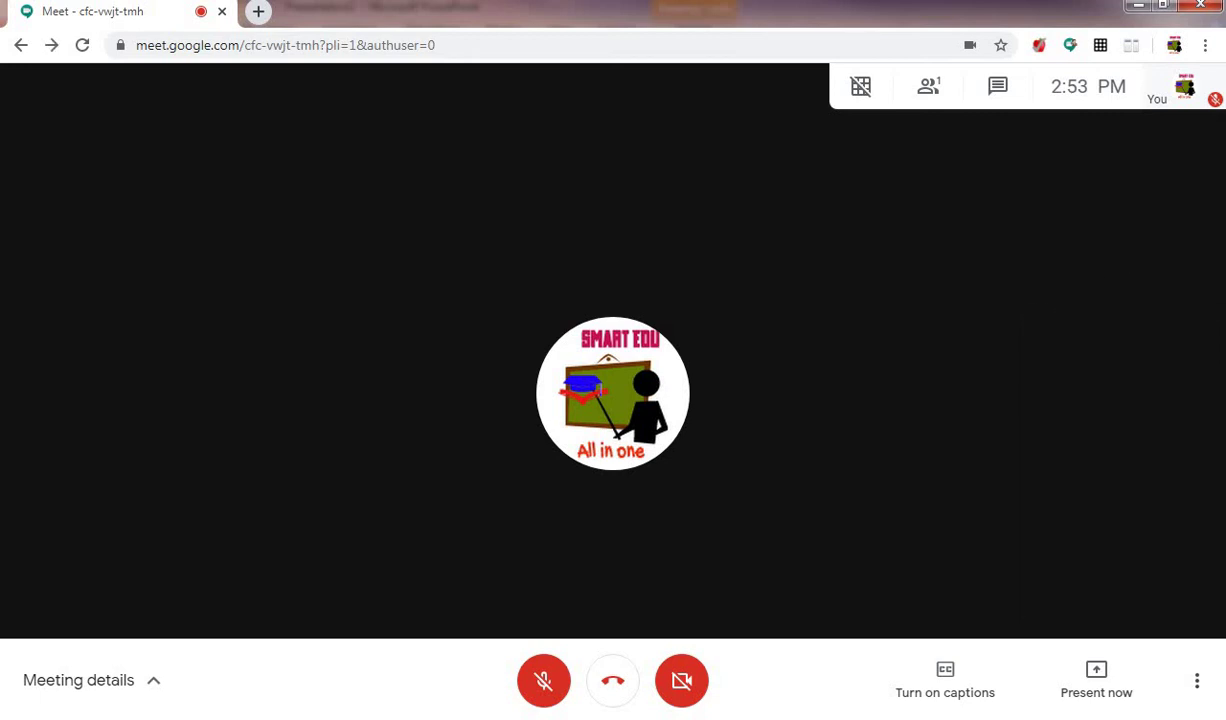
# - Toggle the meeting captions on and back off twice
pyautogui.click(945, 675)
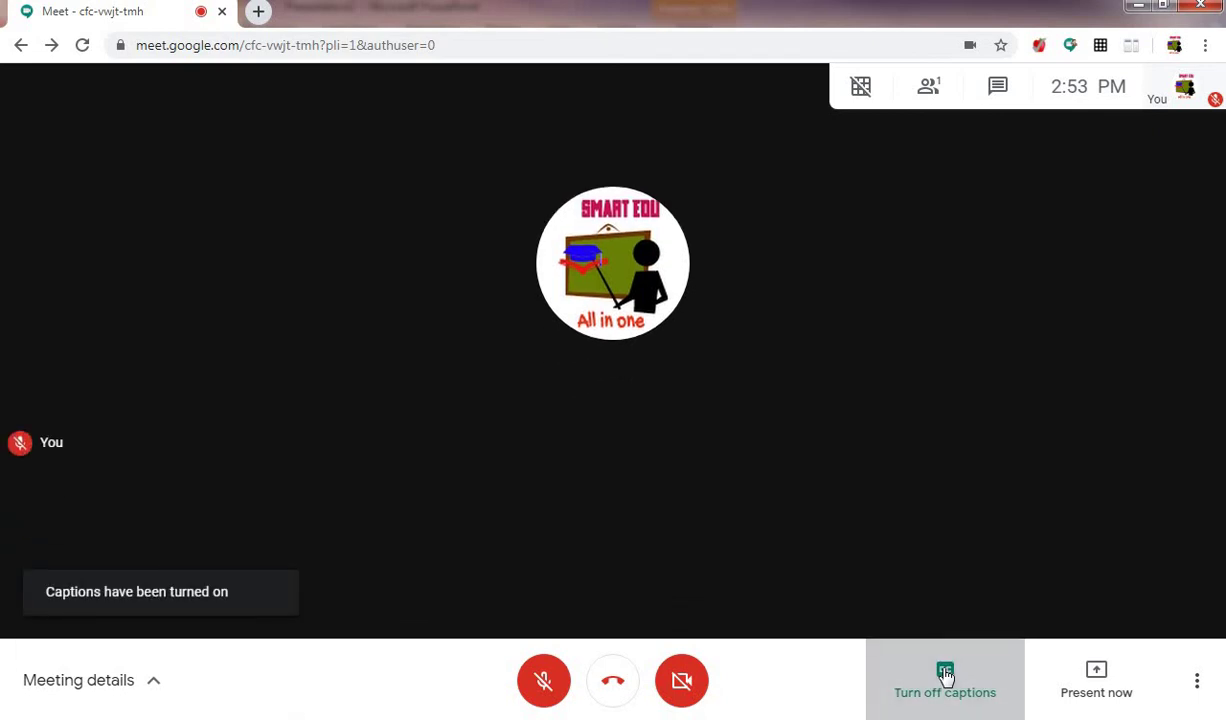
pyautogui.click(945, 675)
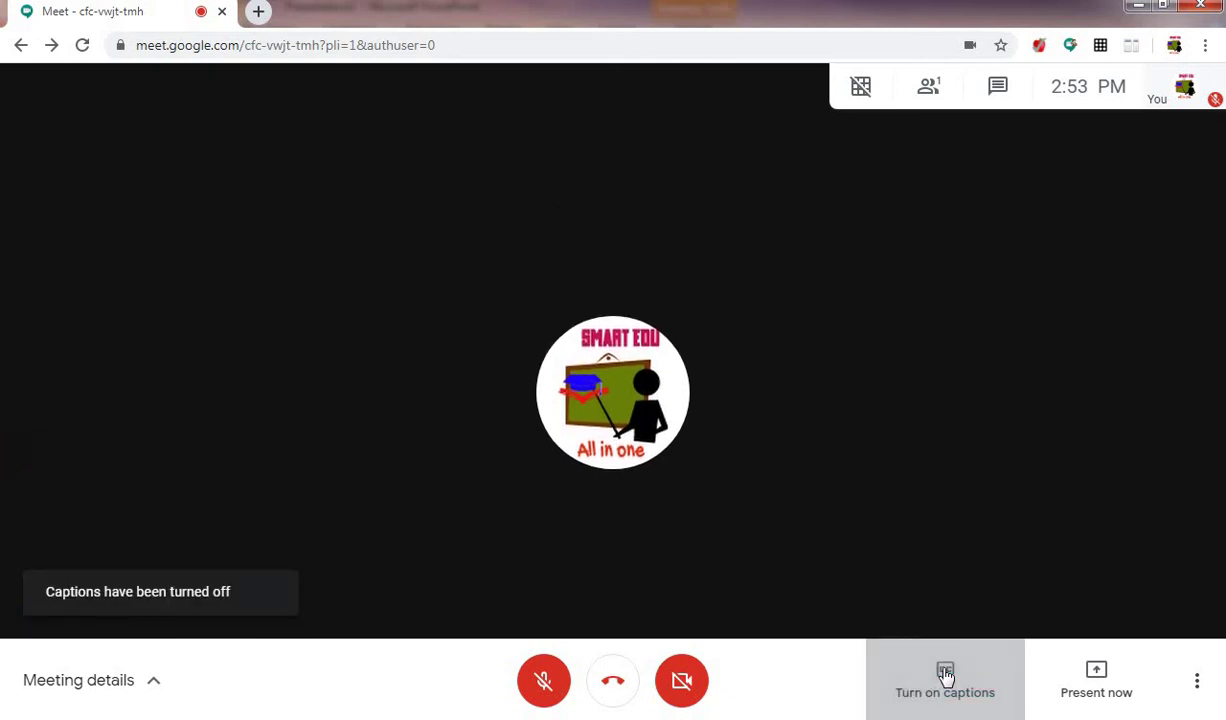
pyautogui.click(945, 676)
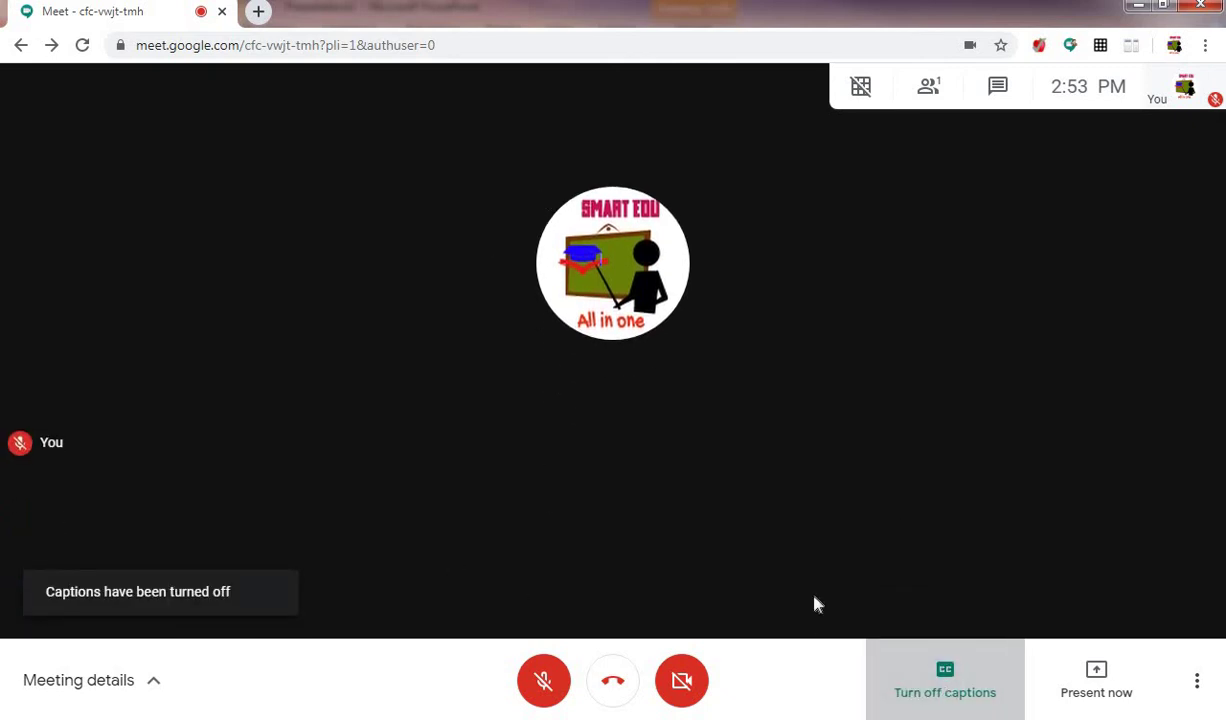
pyautogui.click(947, 672)
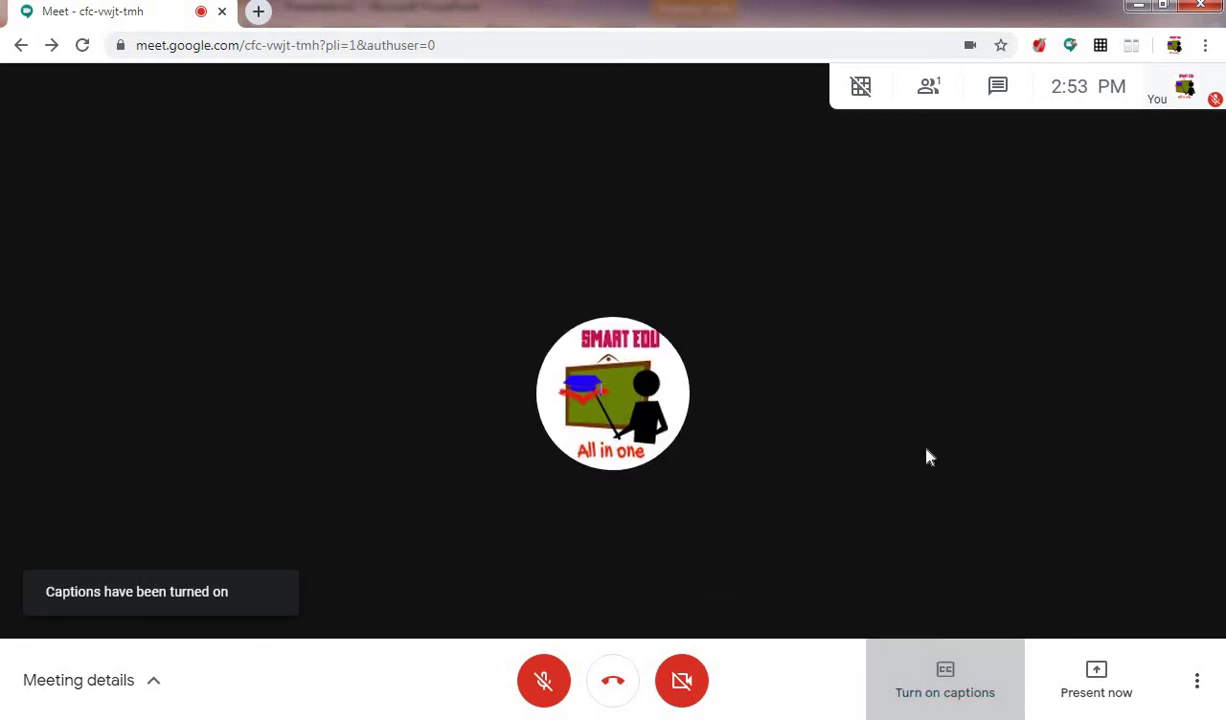
# - Unmute the microphone, turn on captions to transcribe the speech, and turn the captions off again
pyautogui.click(543, 682)
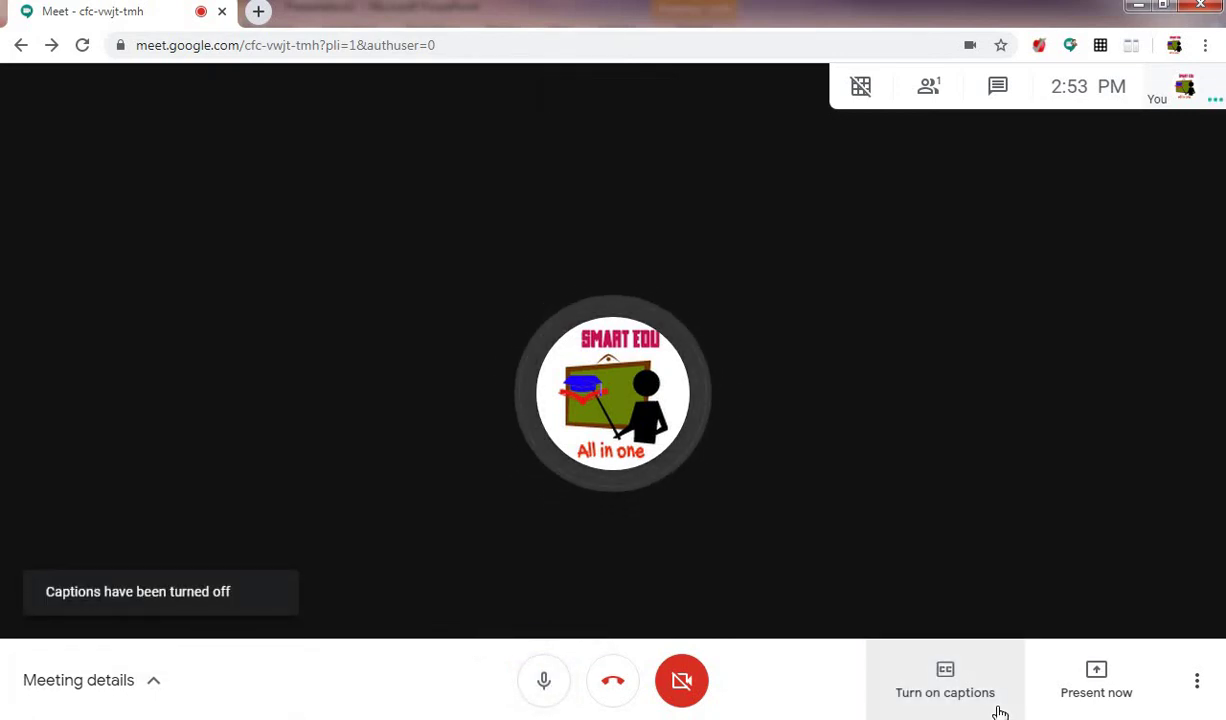
pyautogui.click(937, 694)
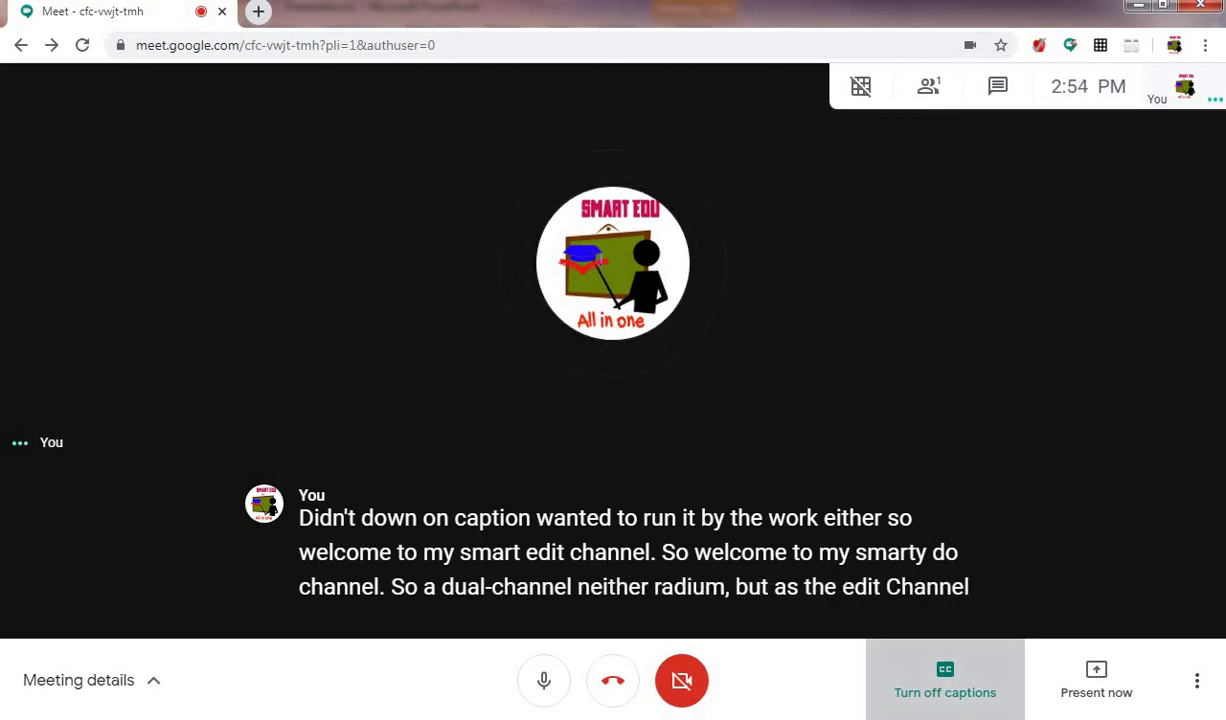
pyautogui.click(945, 690)
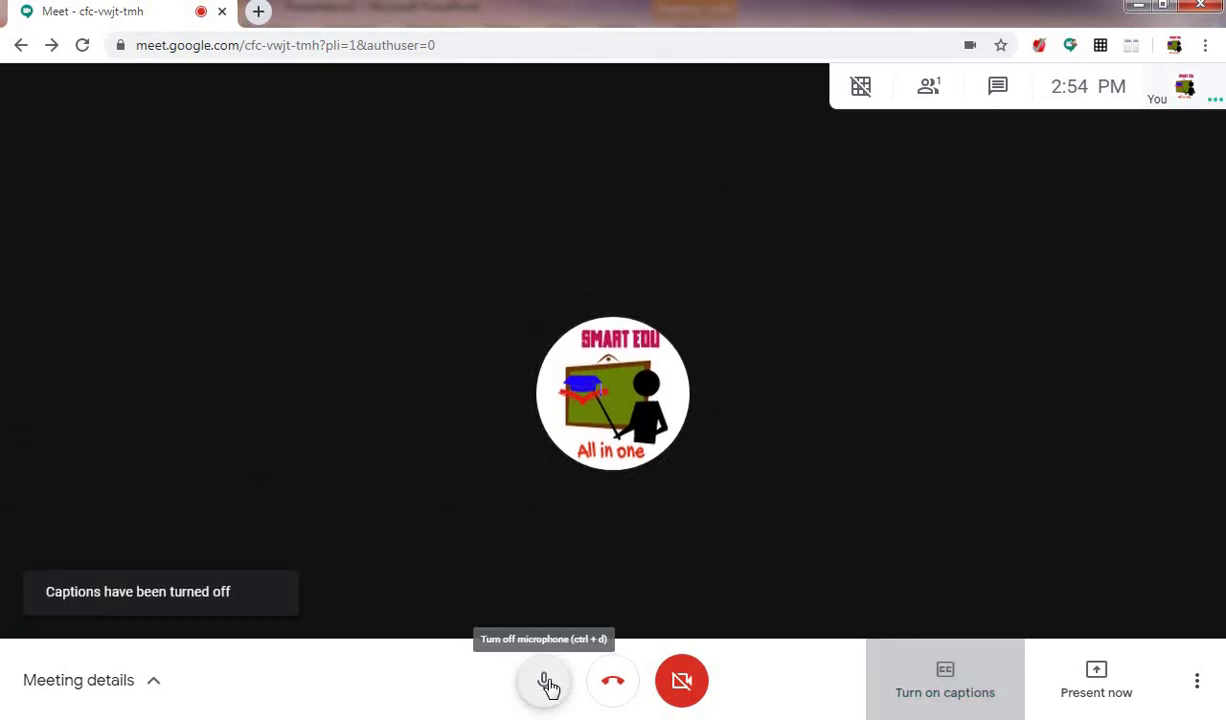
# - Mute the microphone, and briefly open and close the meeting chat
pyautogui.click(546, 682)
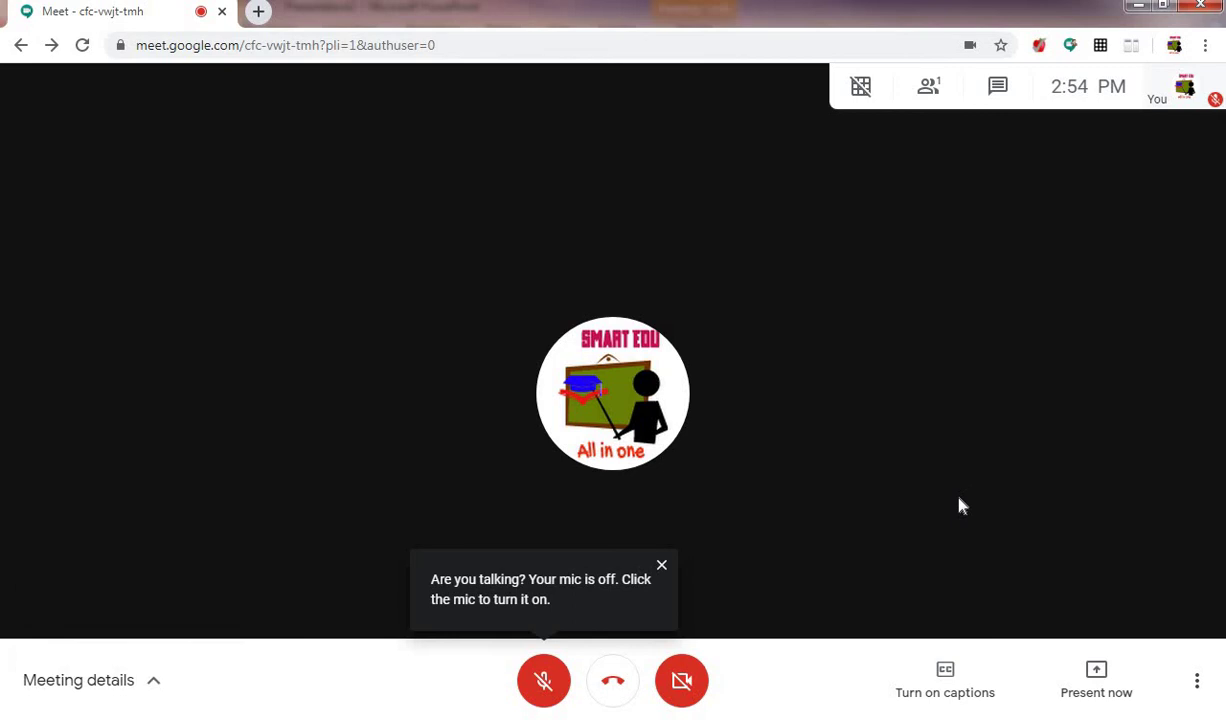
pyautogui.click(996, 96)
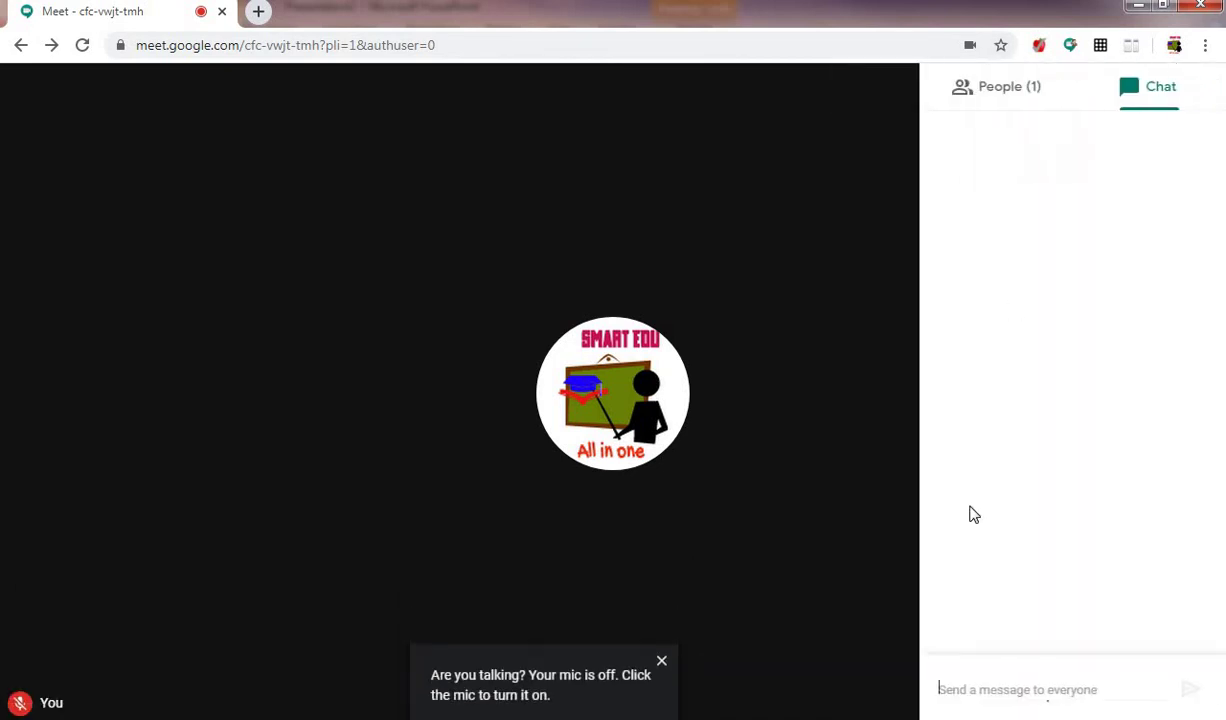
pyautogui.click(815, 257)
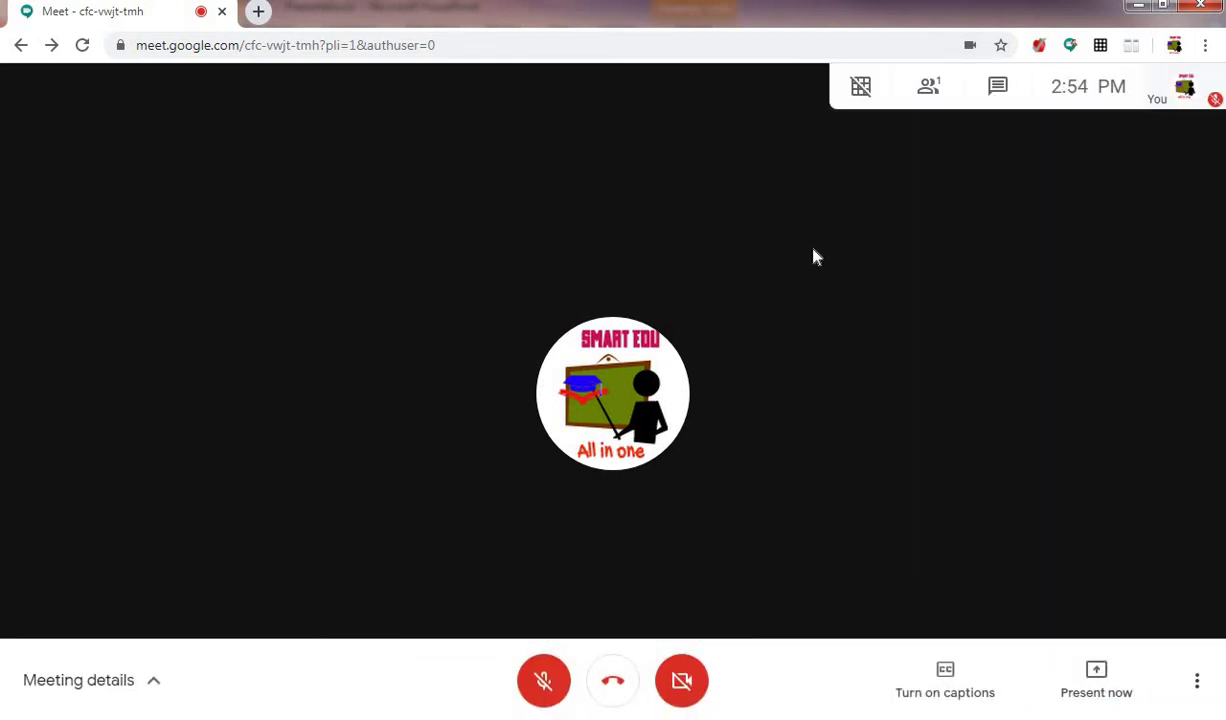